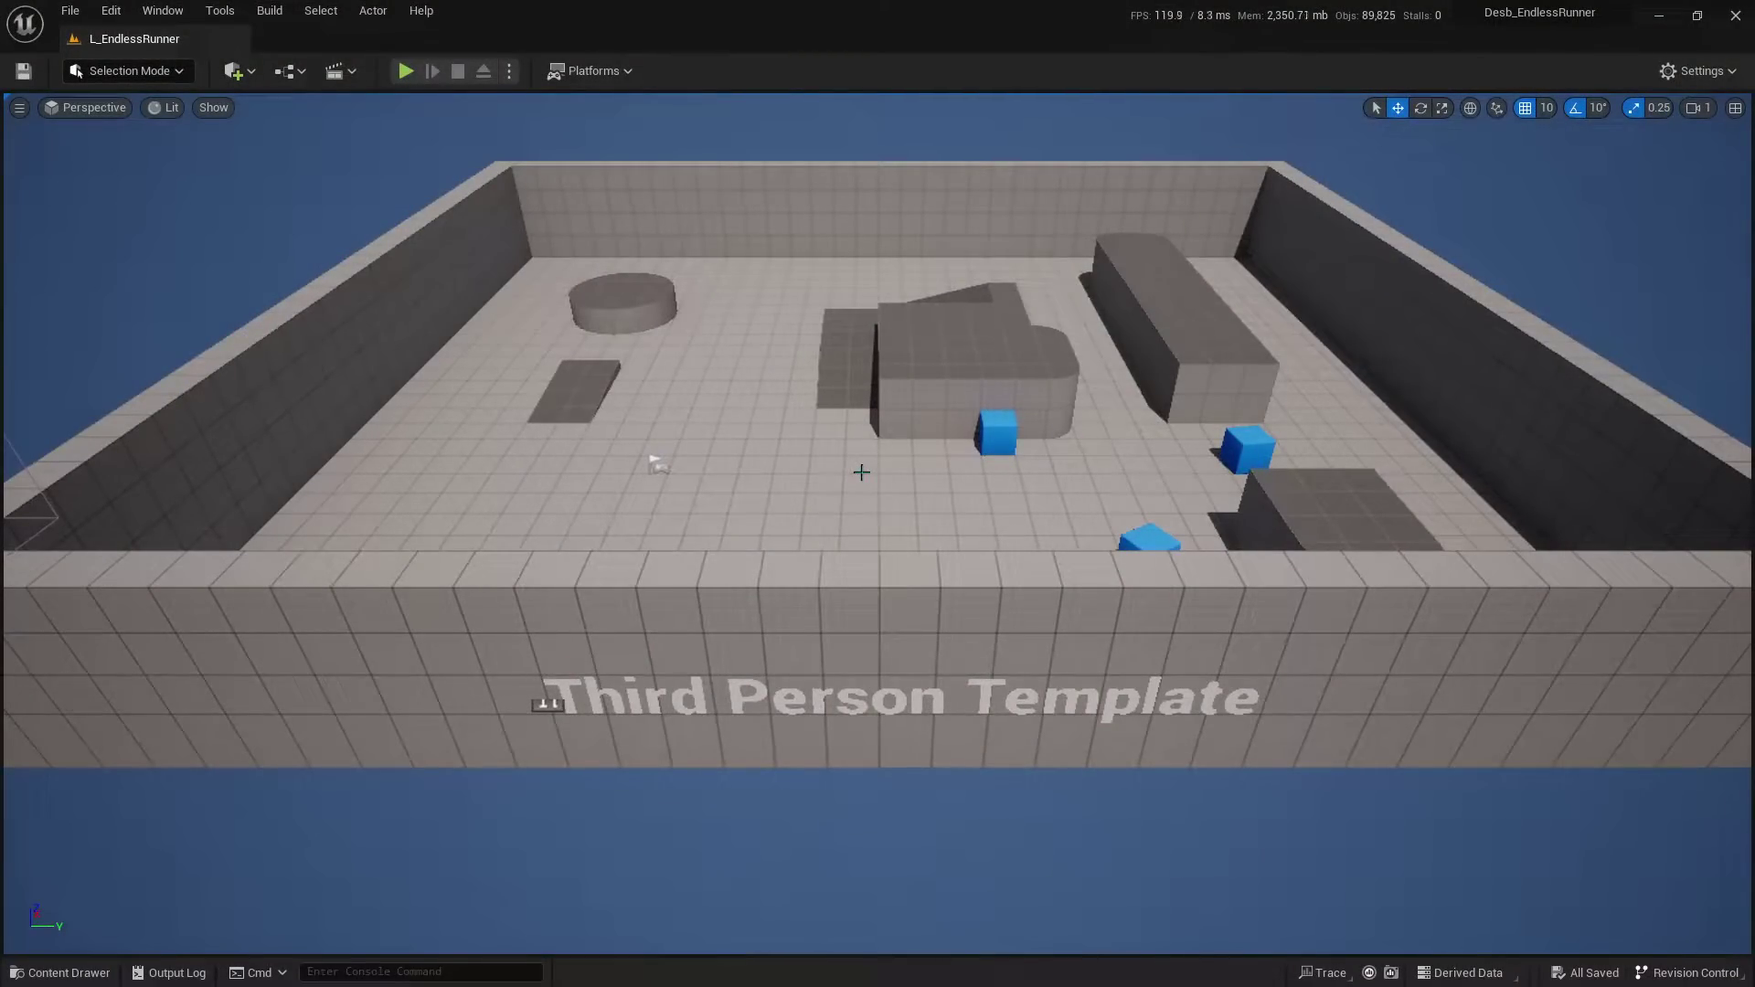
Step: Playtest the level, running, steering and jumping the character with WASD and Space
{"action": "scroll", "coordinate": [861, 472], "scroll_direction": "up", "scroll_amount": 5}
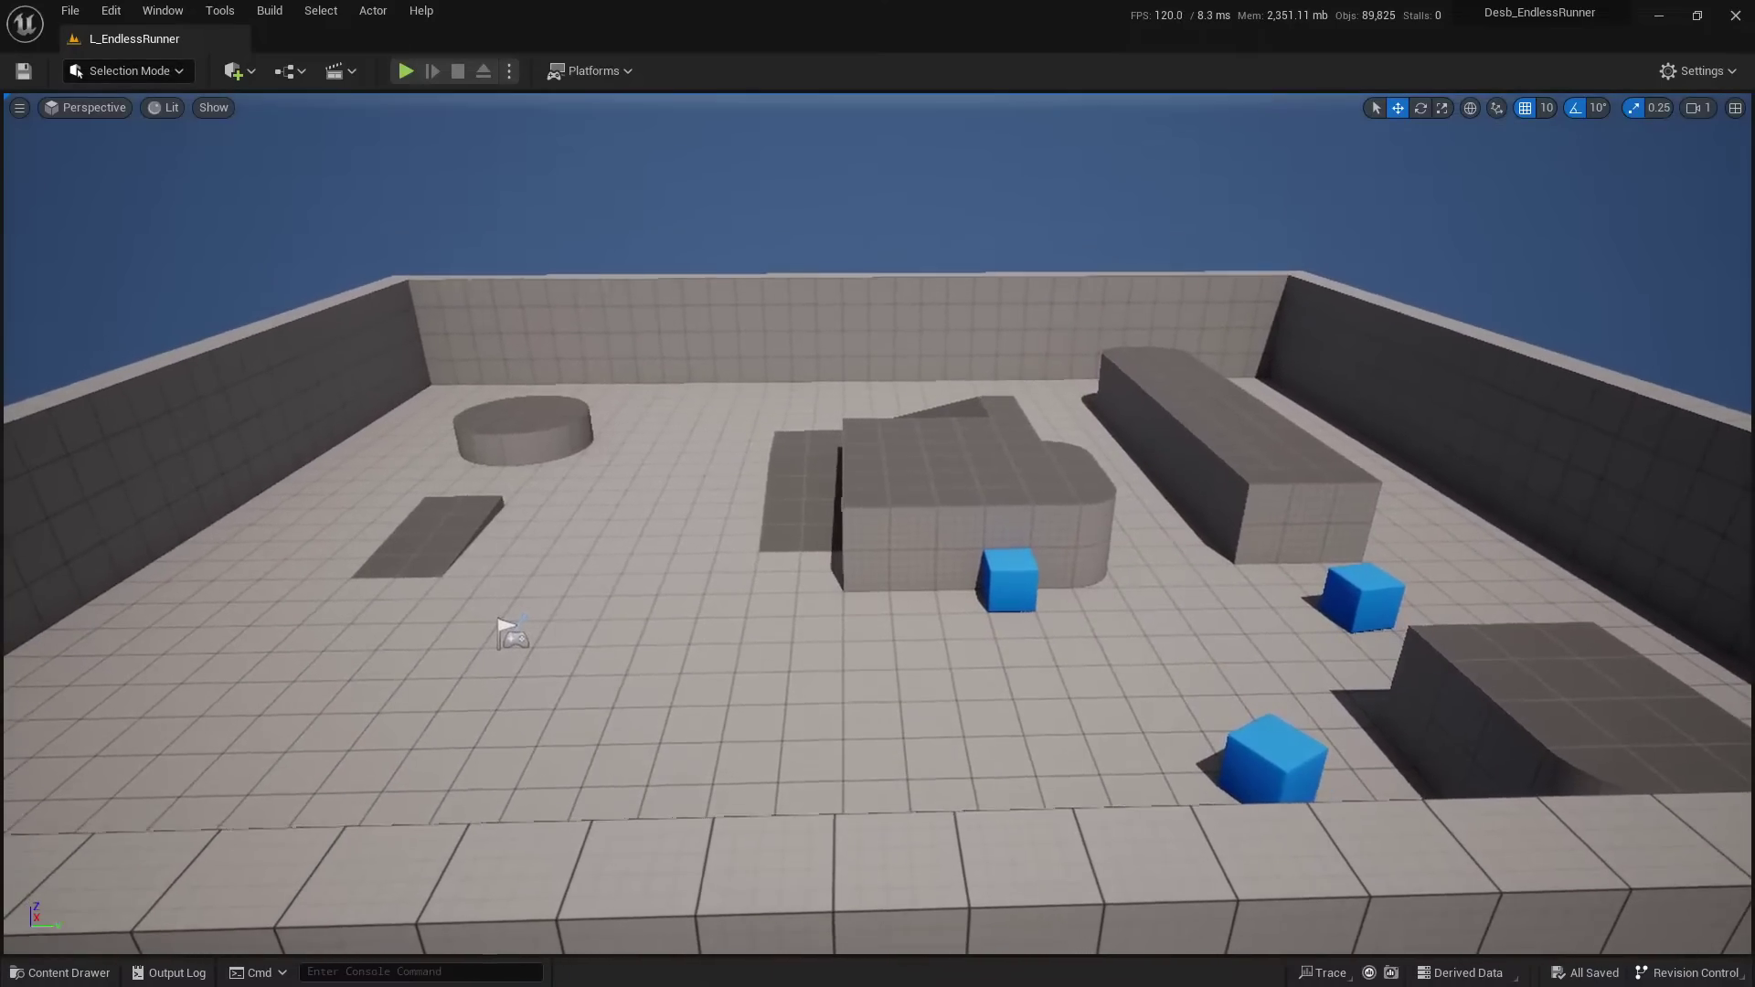
{"action": "left_click", "coordinate": [407, 73]}
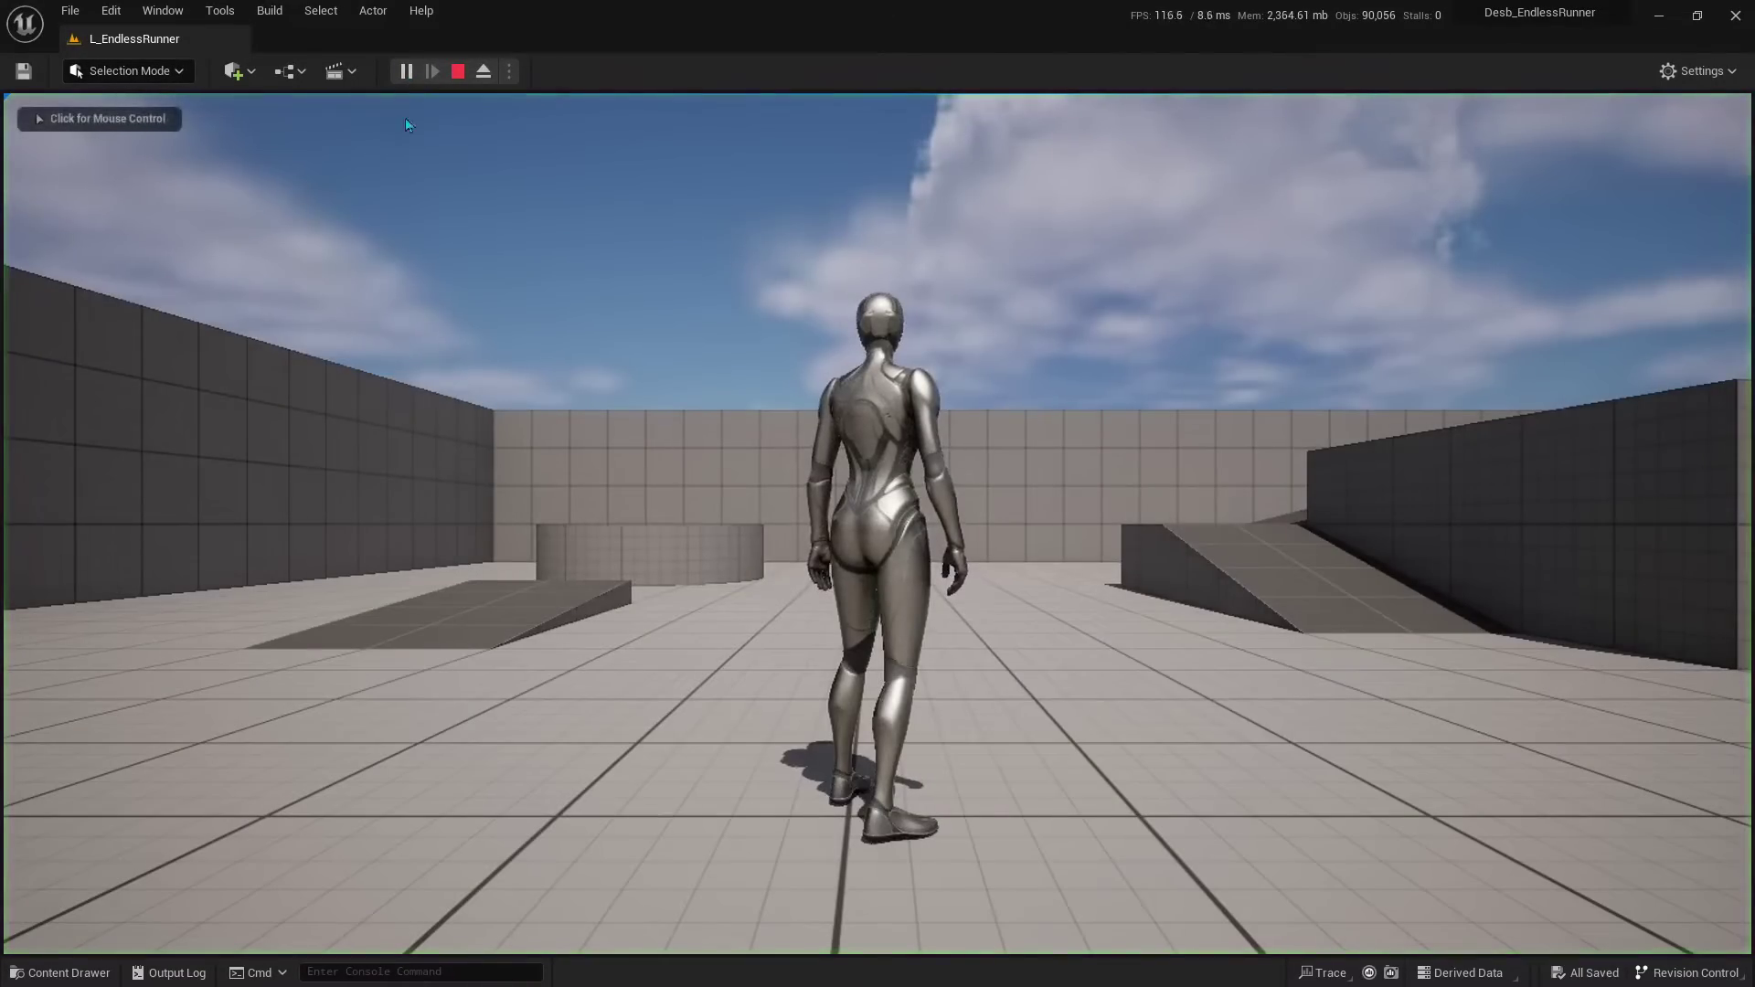
{"action": "key", "text": "w"}
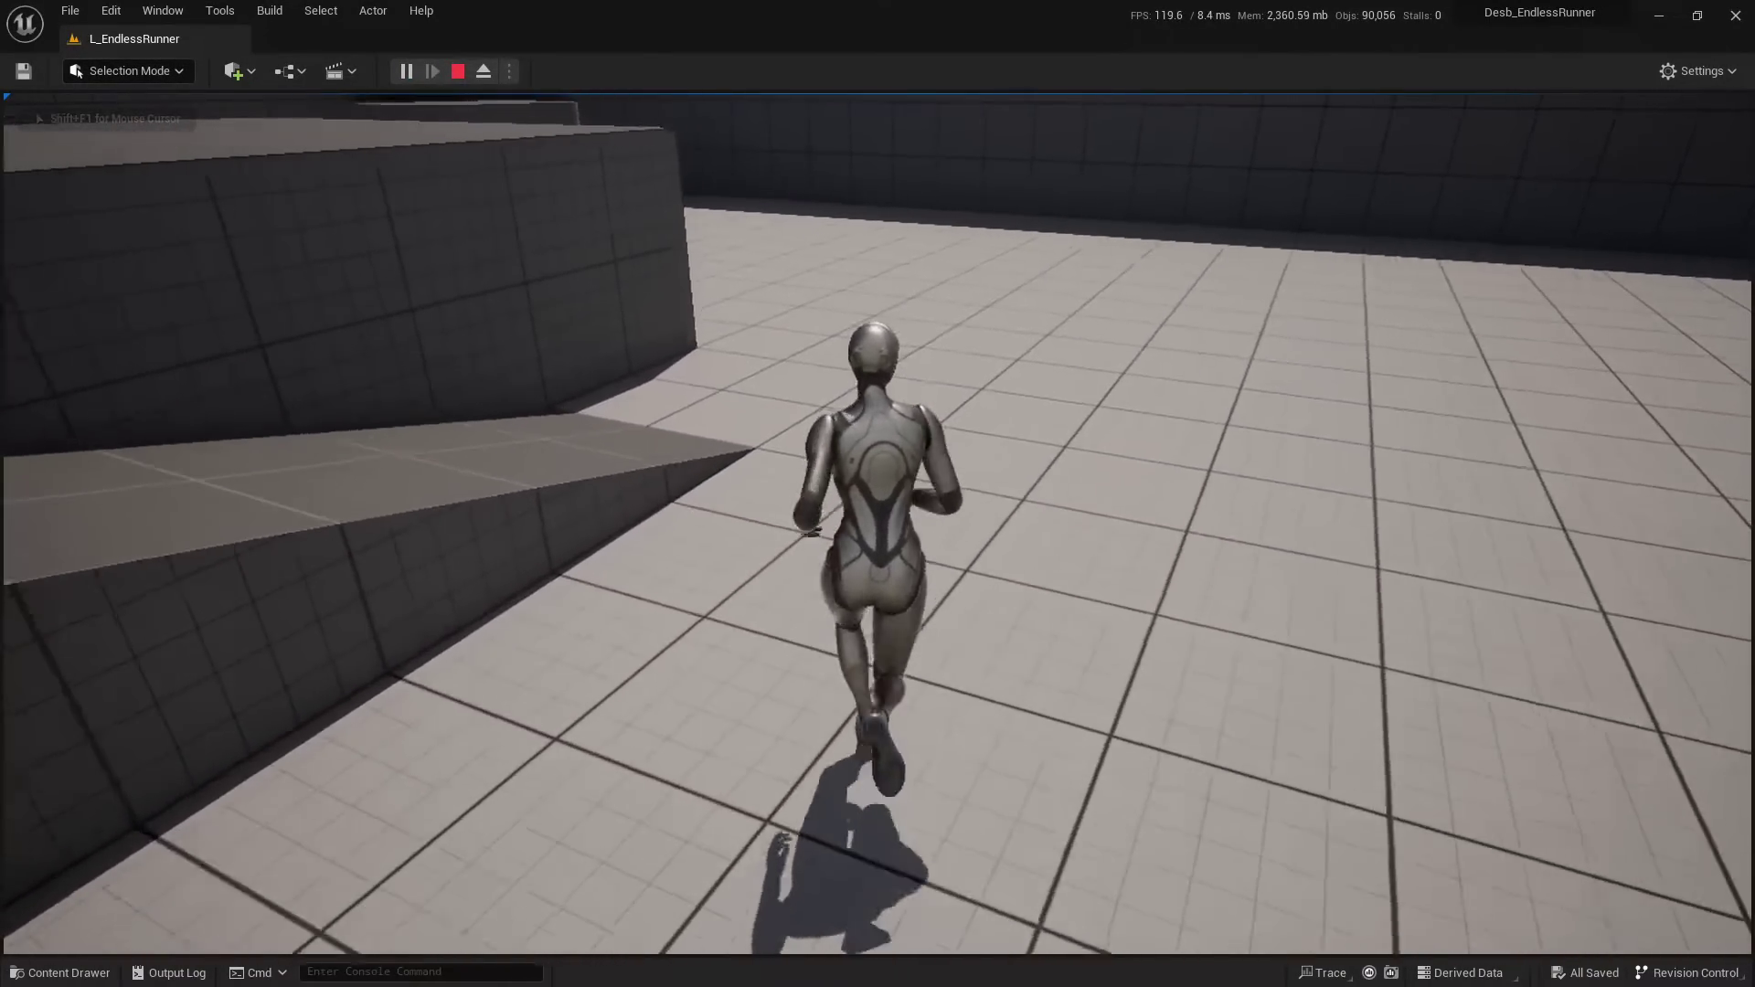
{"action": "key", "text": "s"}
{"action": "key", "text": "d"}
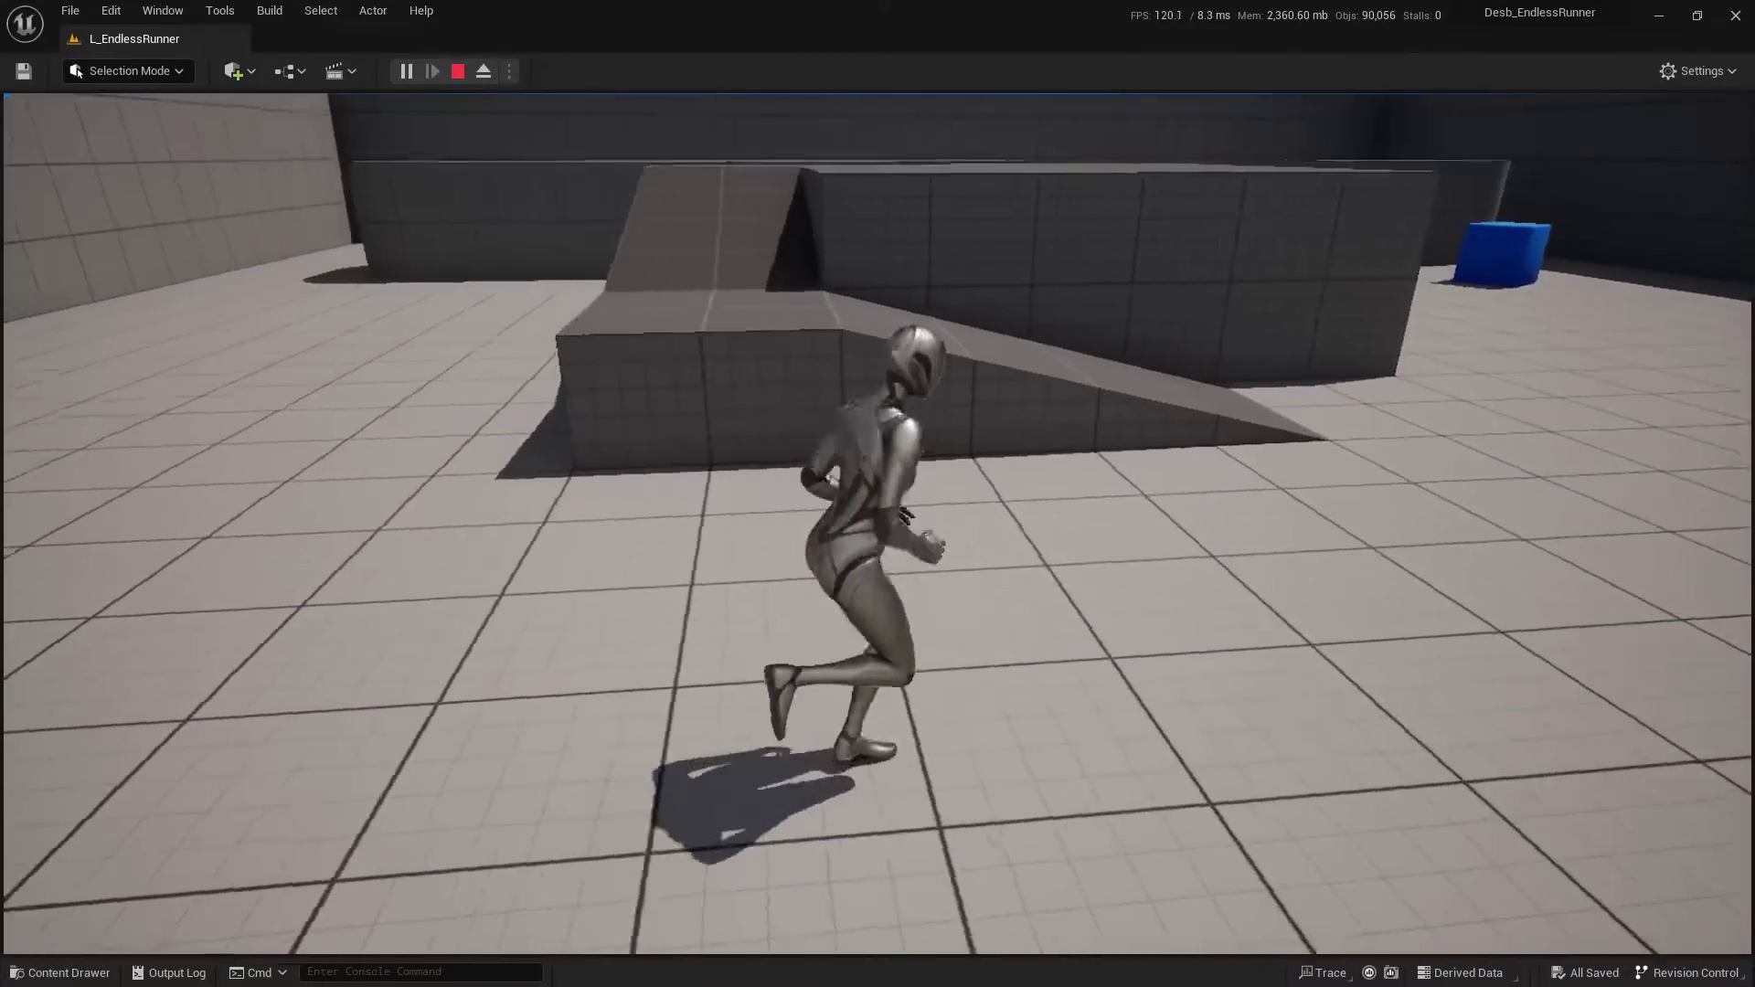
{"action": "key", "text": "a"}
{"action": "key", "text": "space"}
{"action": "key", "text": "w"}
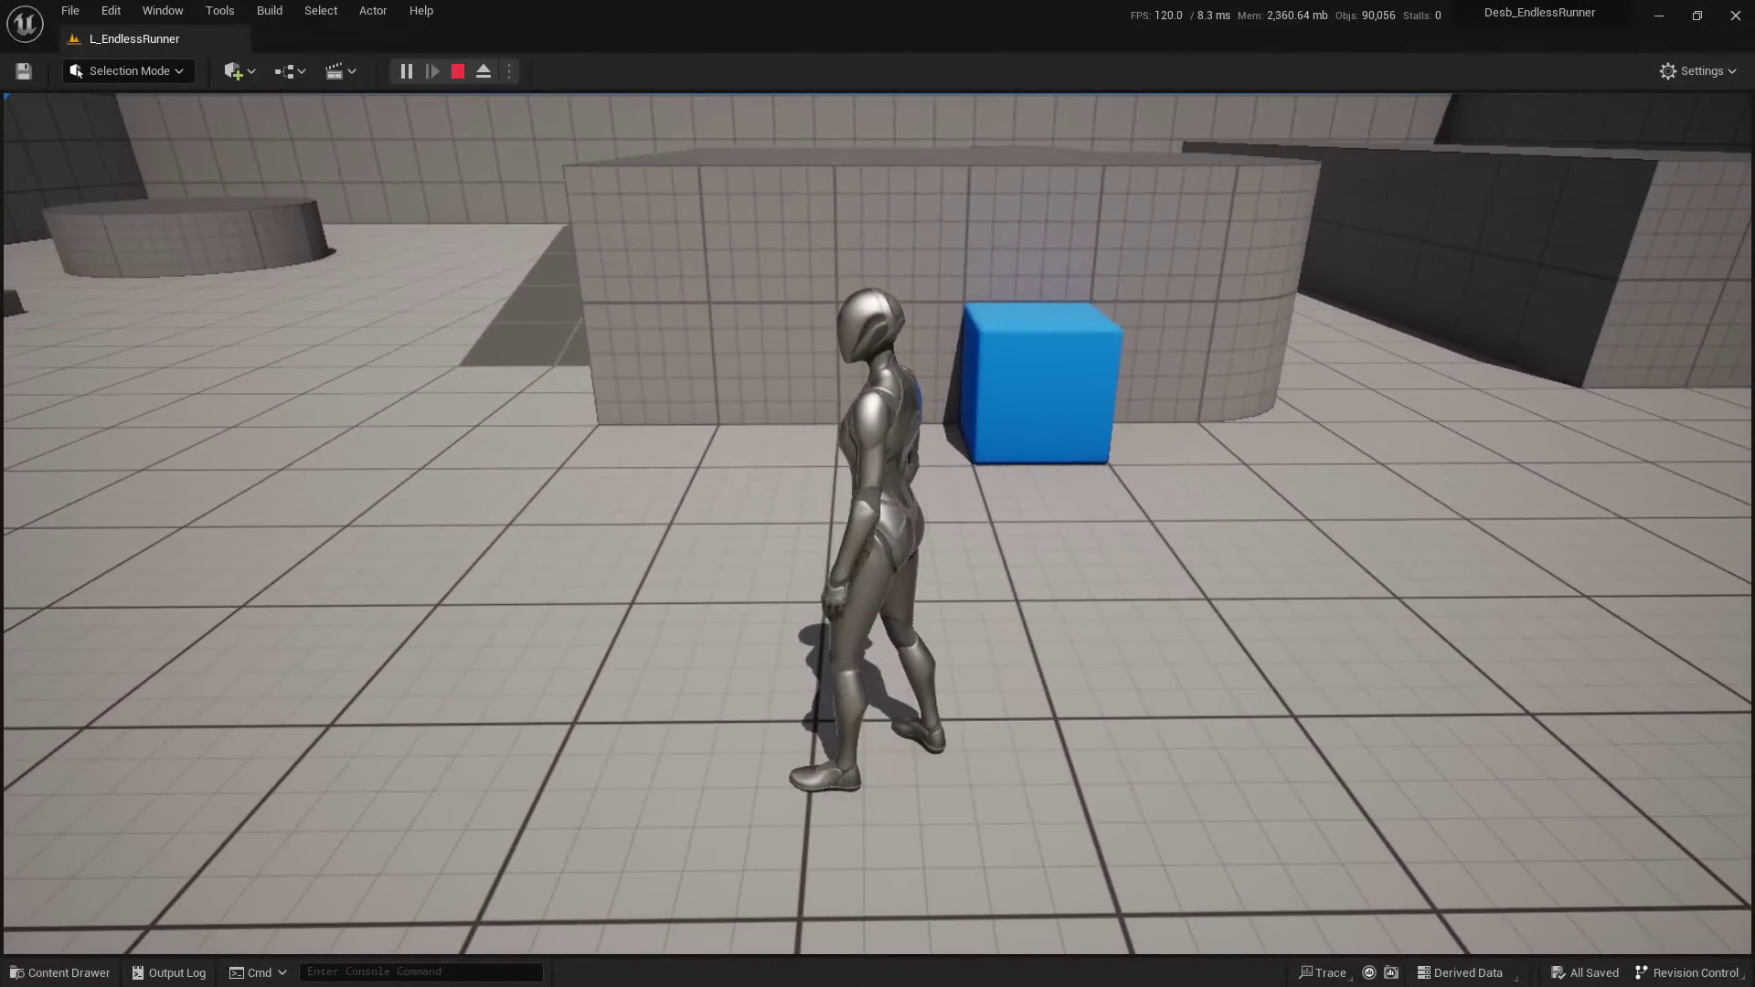
{"action": "key", "text": "Escape"}
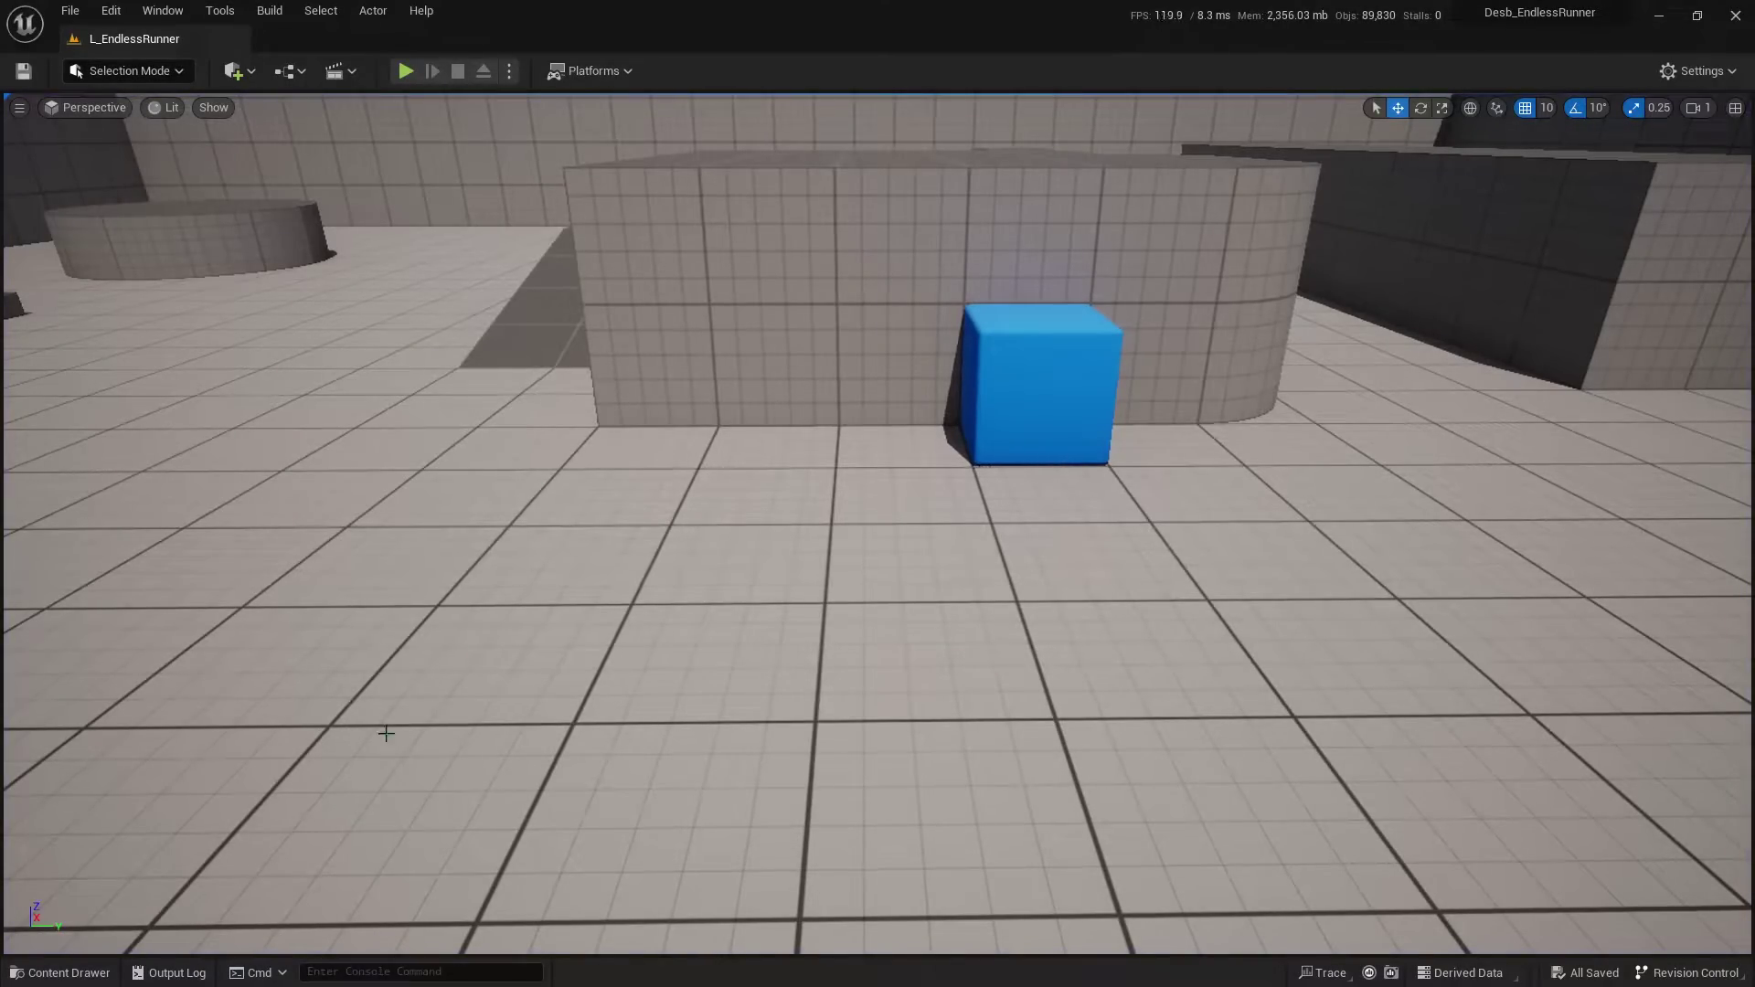
Step: Open BP_ThirdPersonCharacter from the ThirdPerson > Blueprints content folder
{"action": "left_click", "coordinate": [53, 982]}
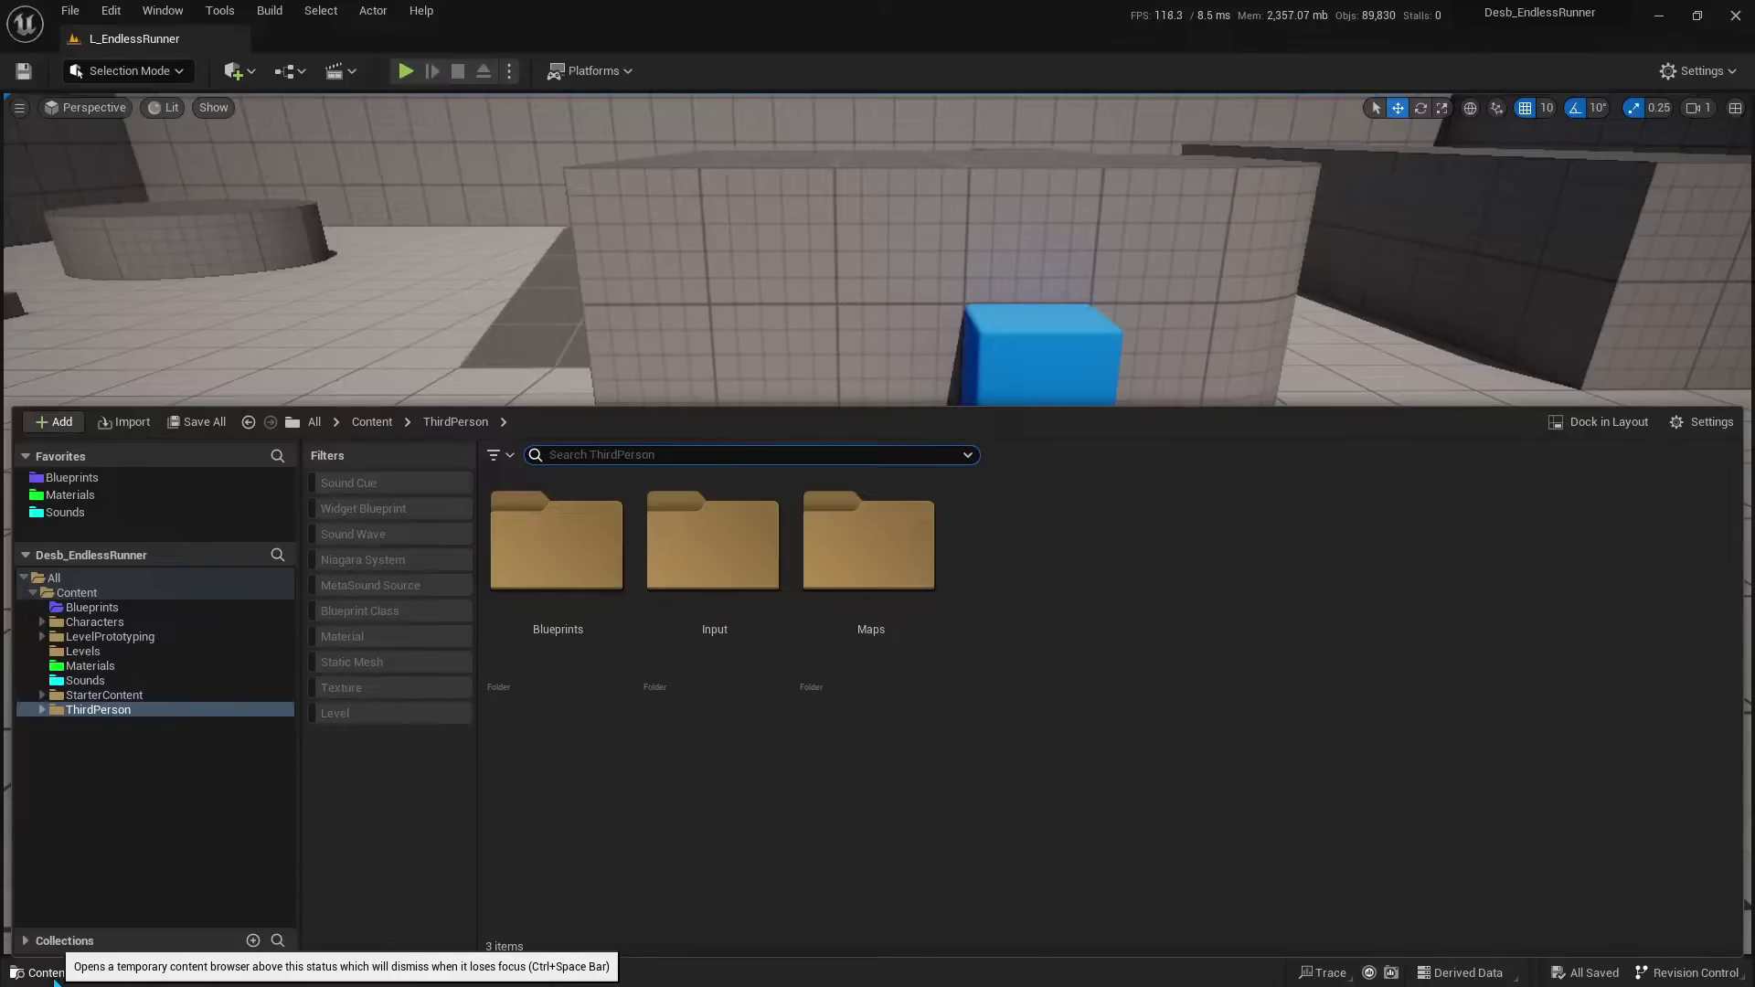
{"action": "left_click", "coordinate": [99, 712]}
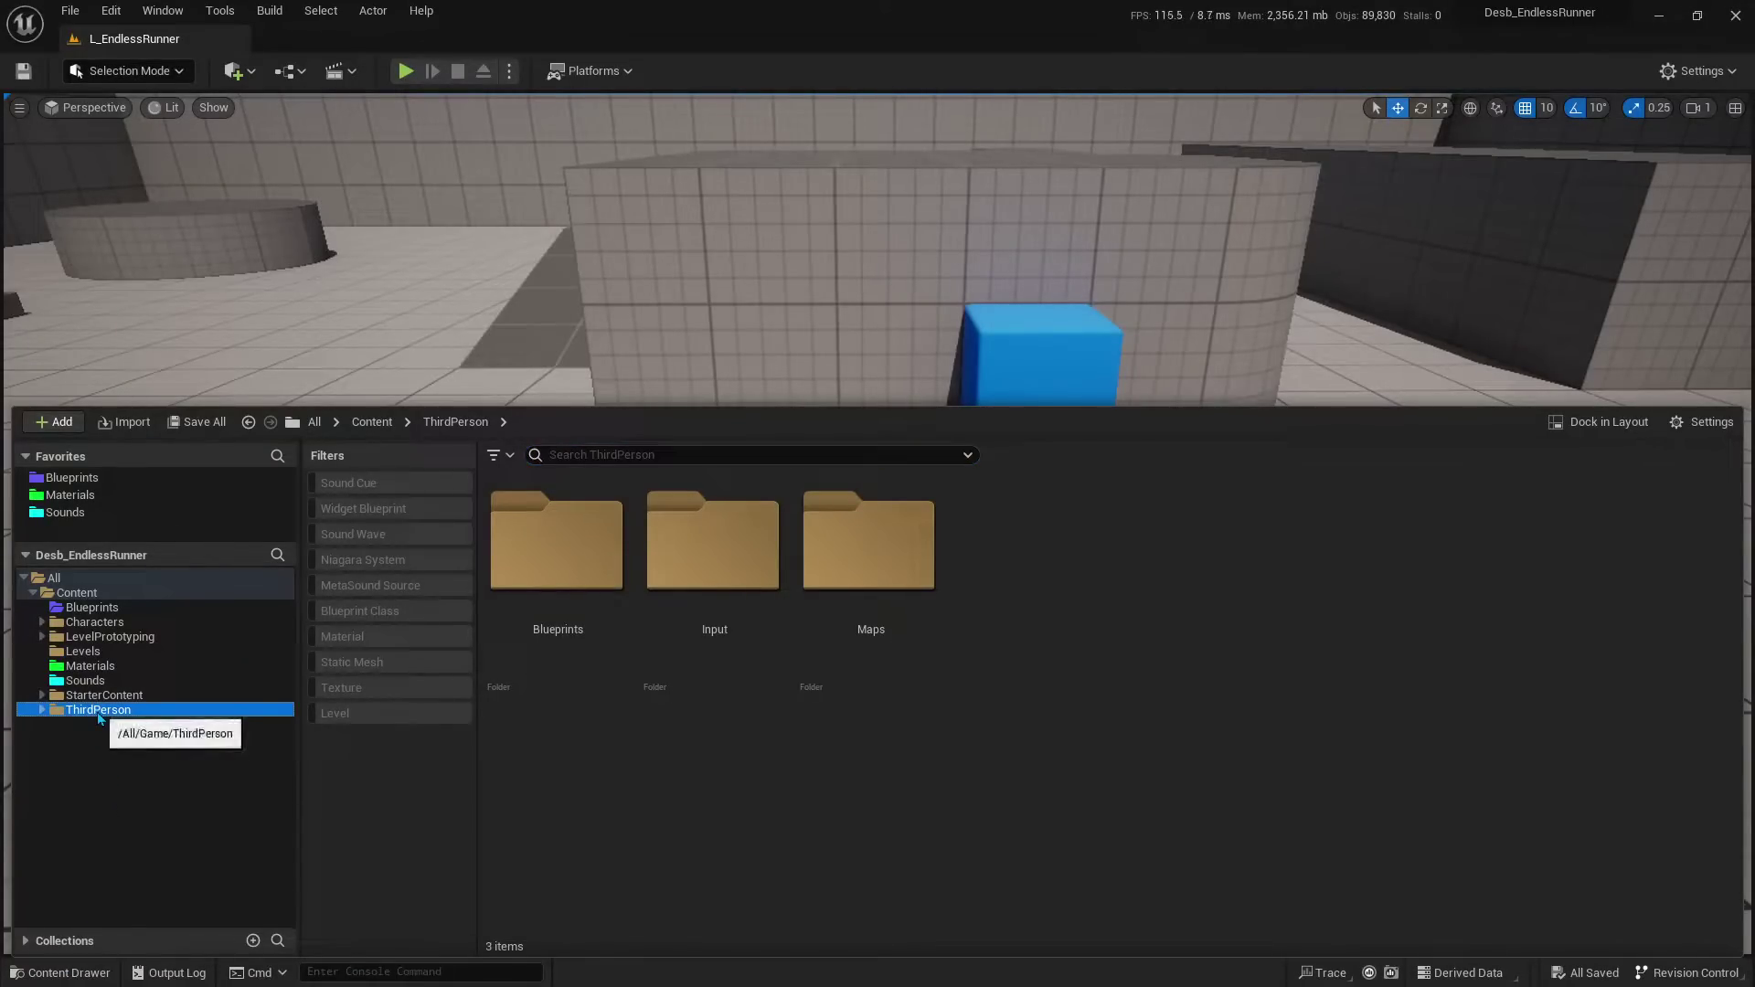
{"action": "double_click", "coordinate": [553, 621]}
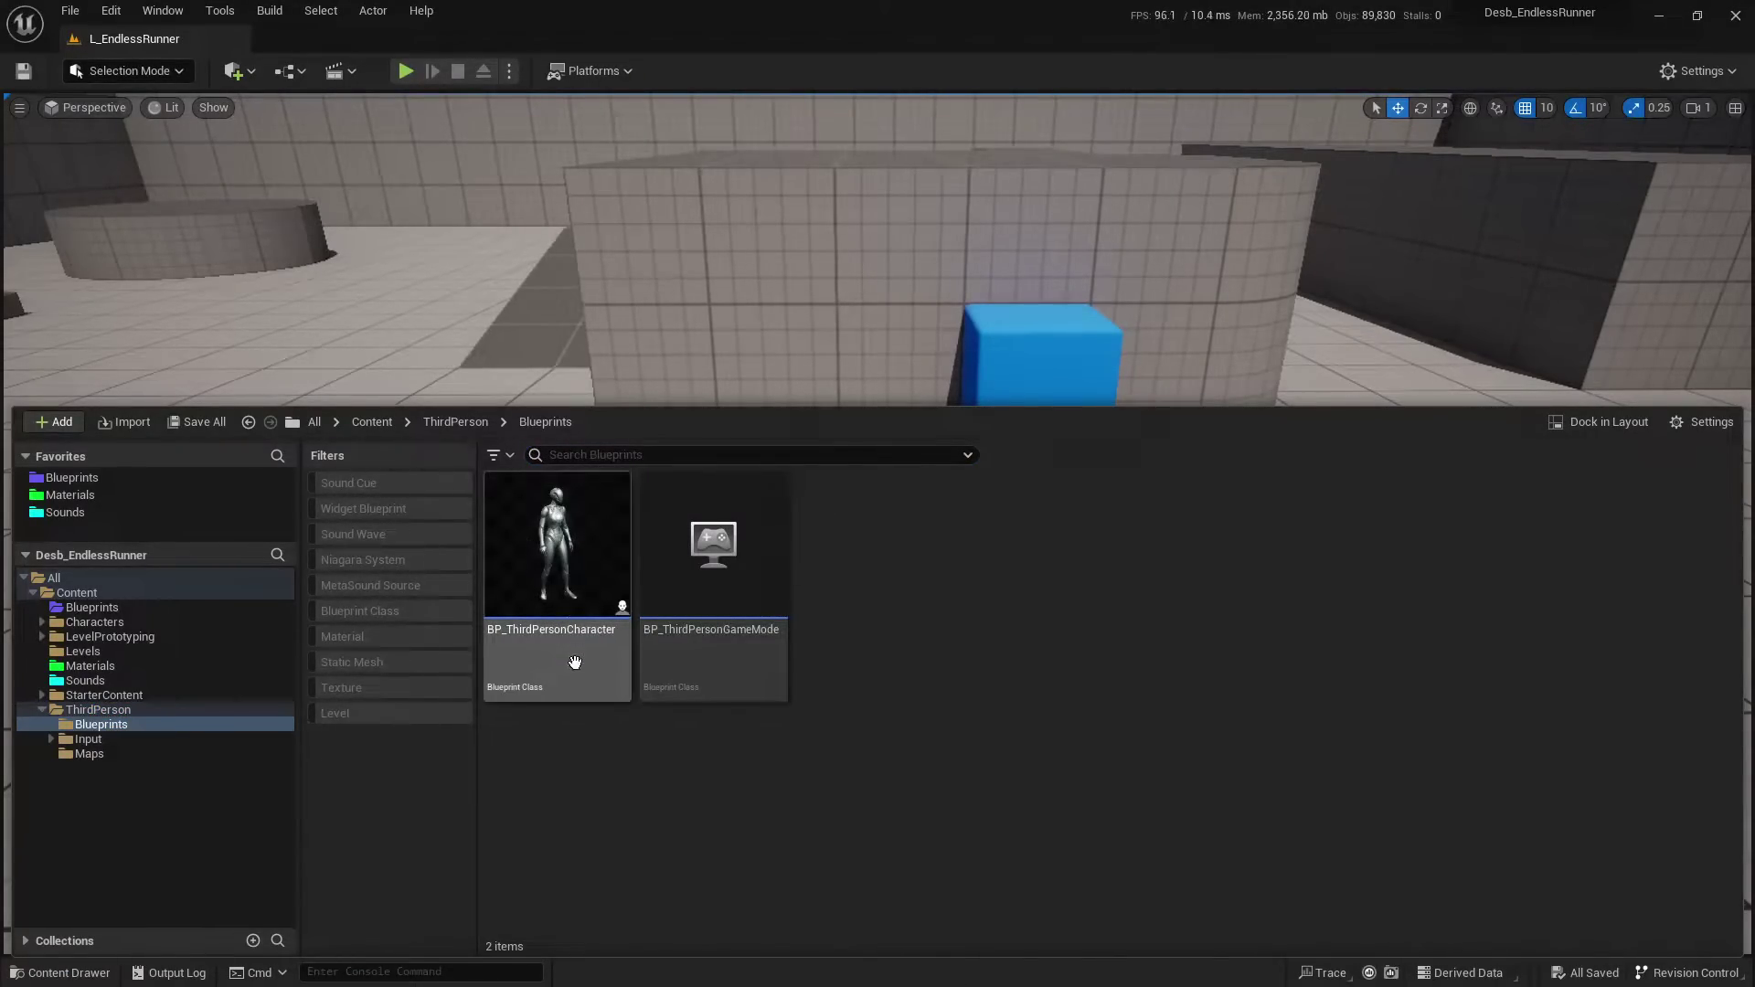
{"action": "double_click", "coordinate": [575, 661]}
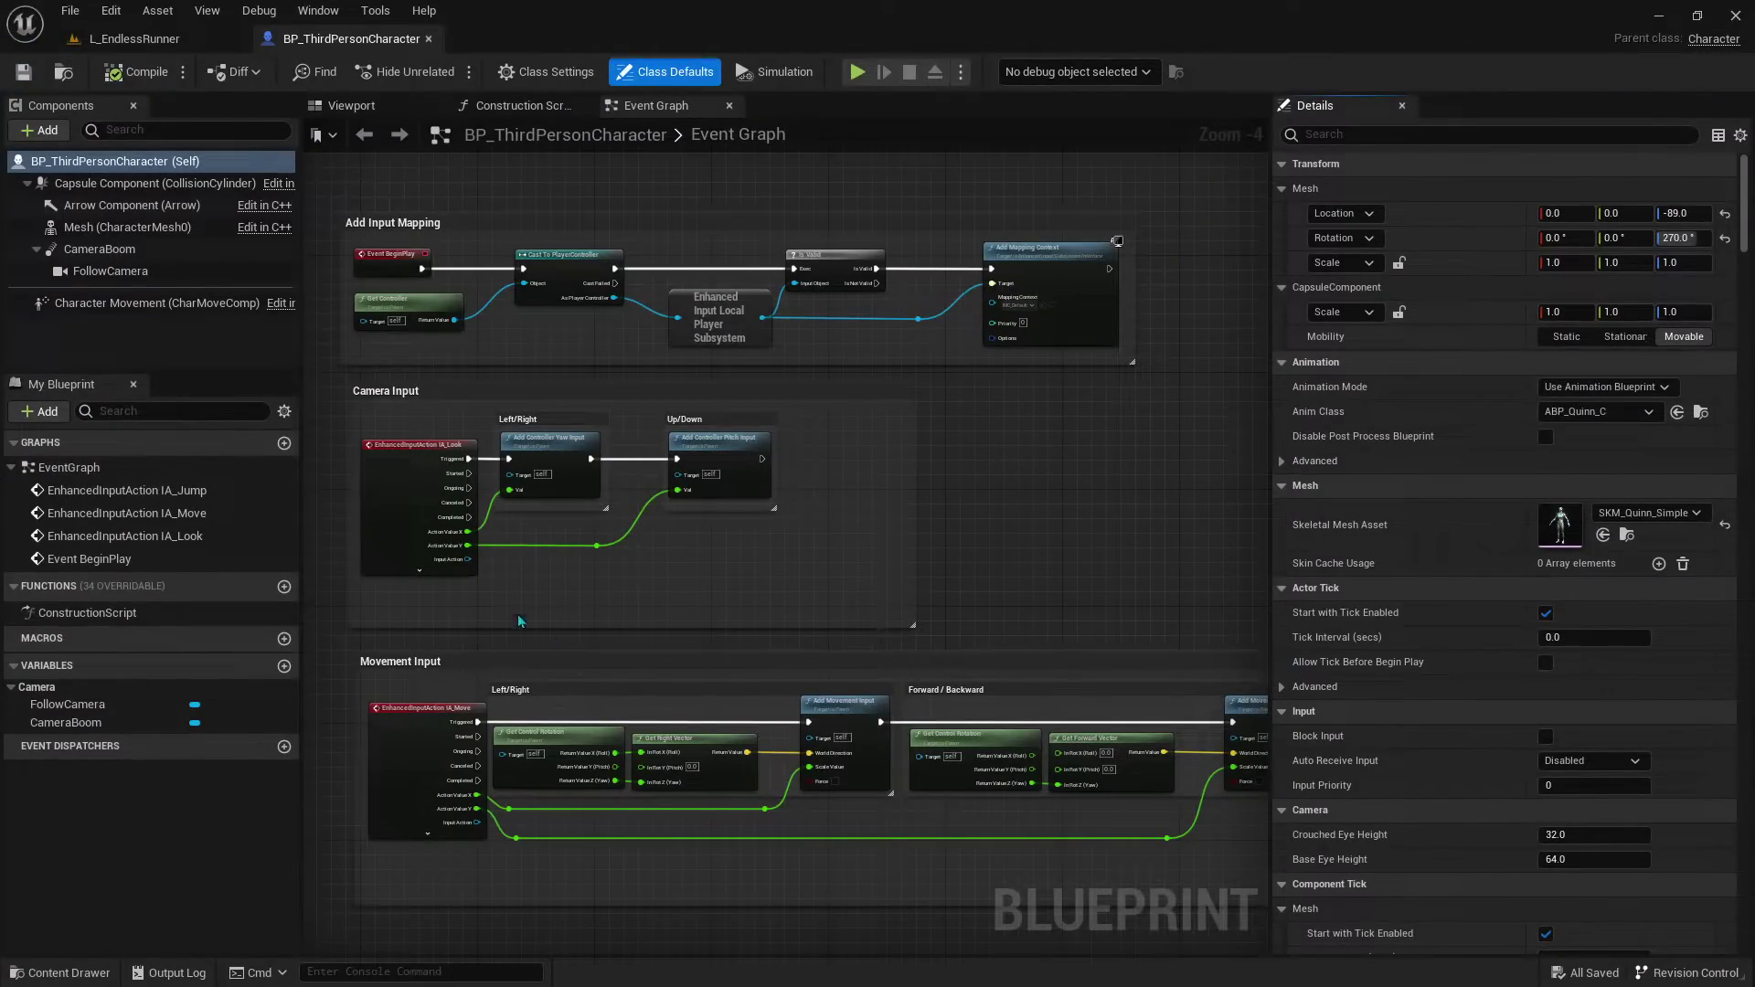
Step: Delete the Camera Input comment and its nodes, then compile the blueprint
{"action": "left_click_drag", "start_coordinate": [327, 187], "coordinate": [1243, 901]}
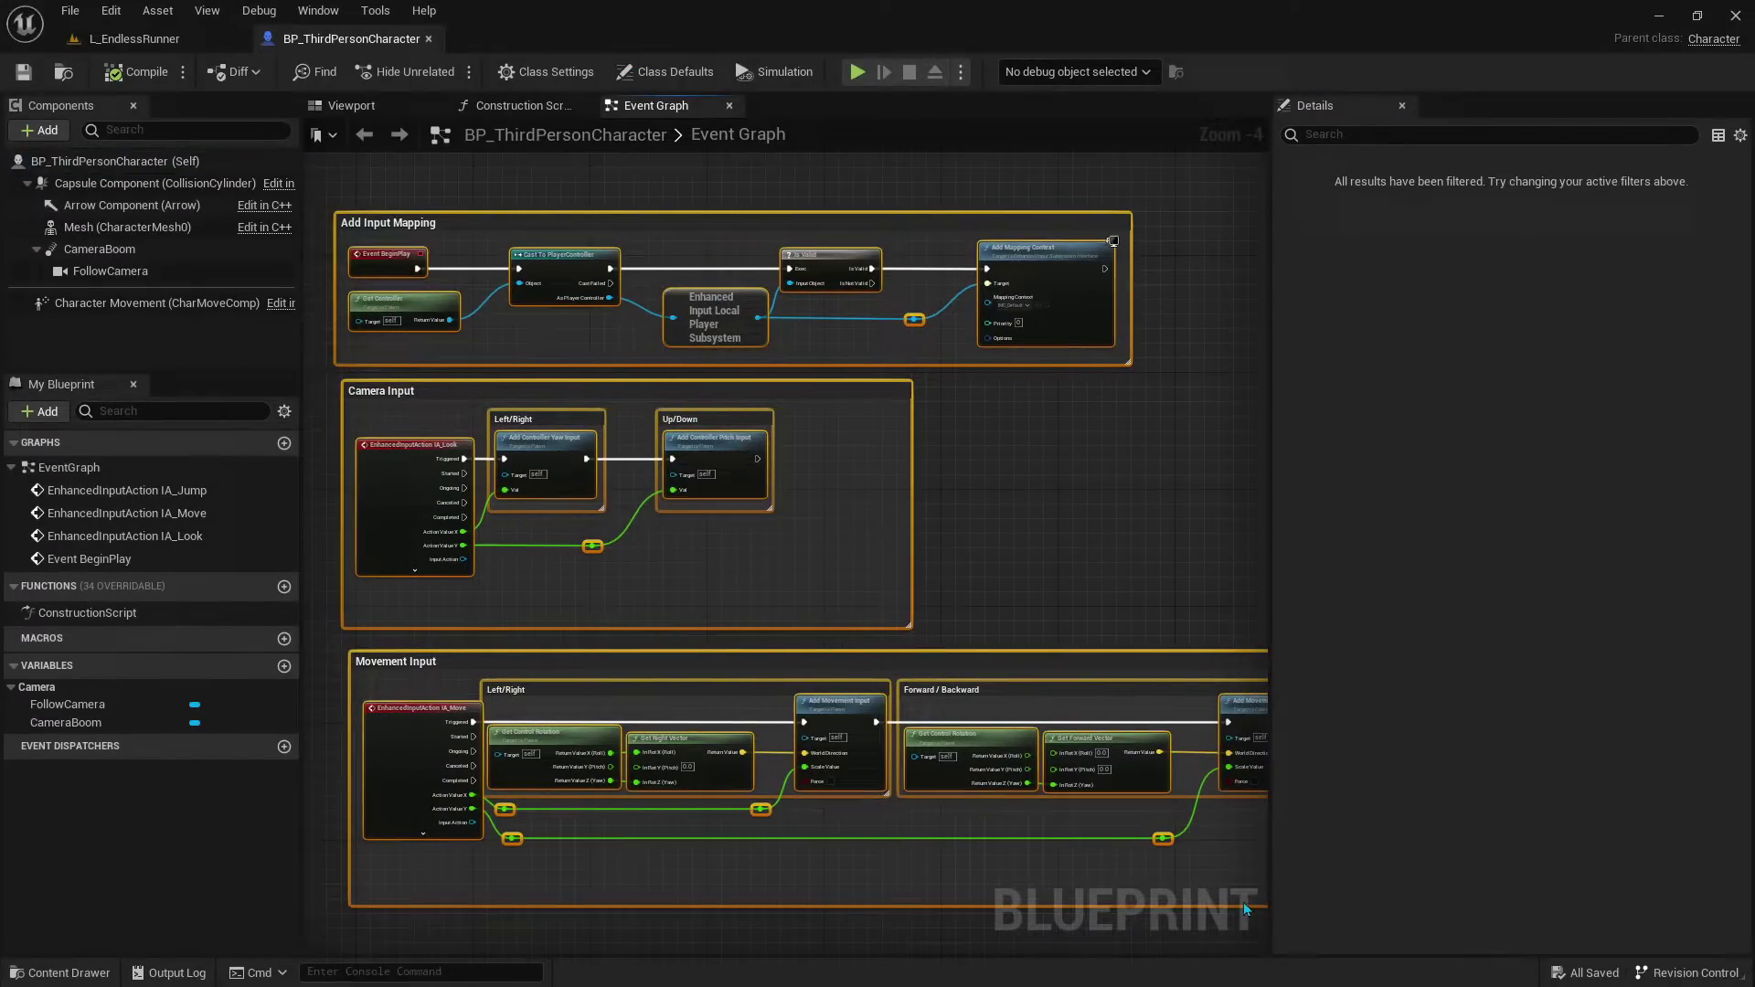
{"action": "left_click", "coordinate": [1089, 528]}
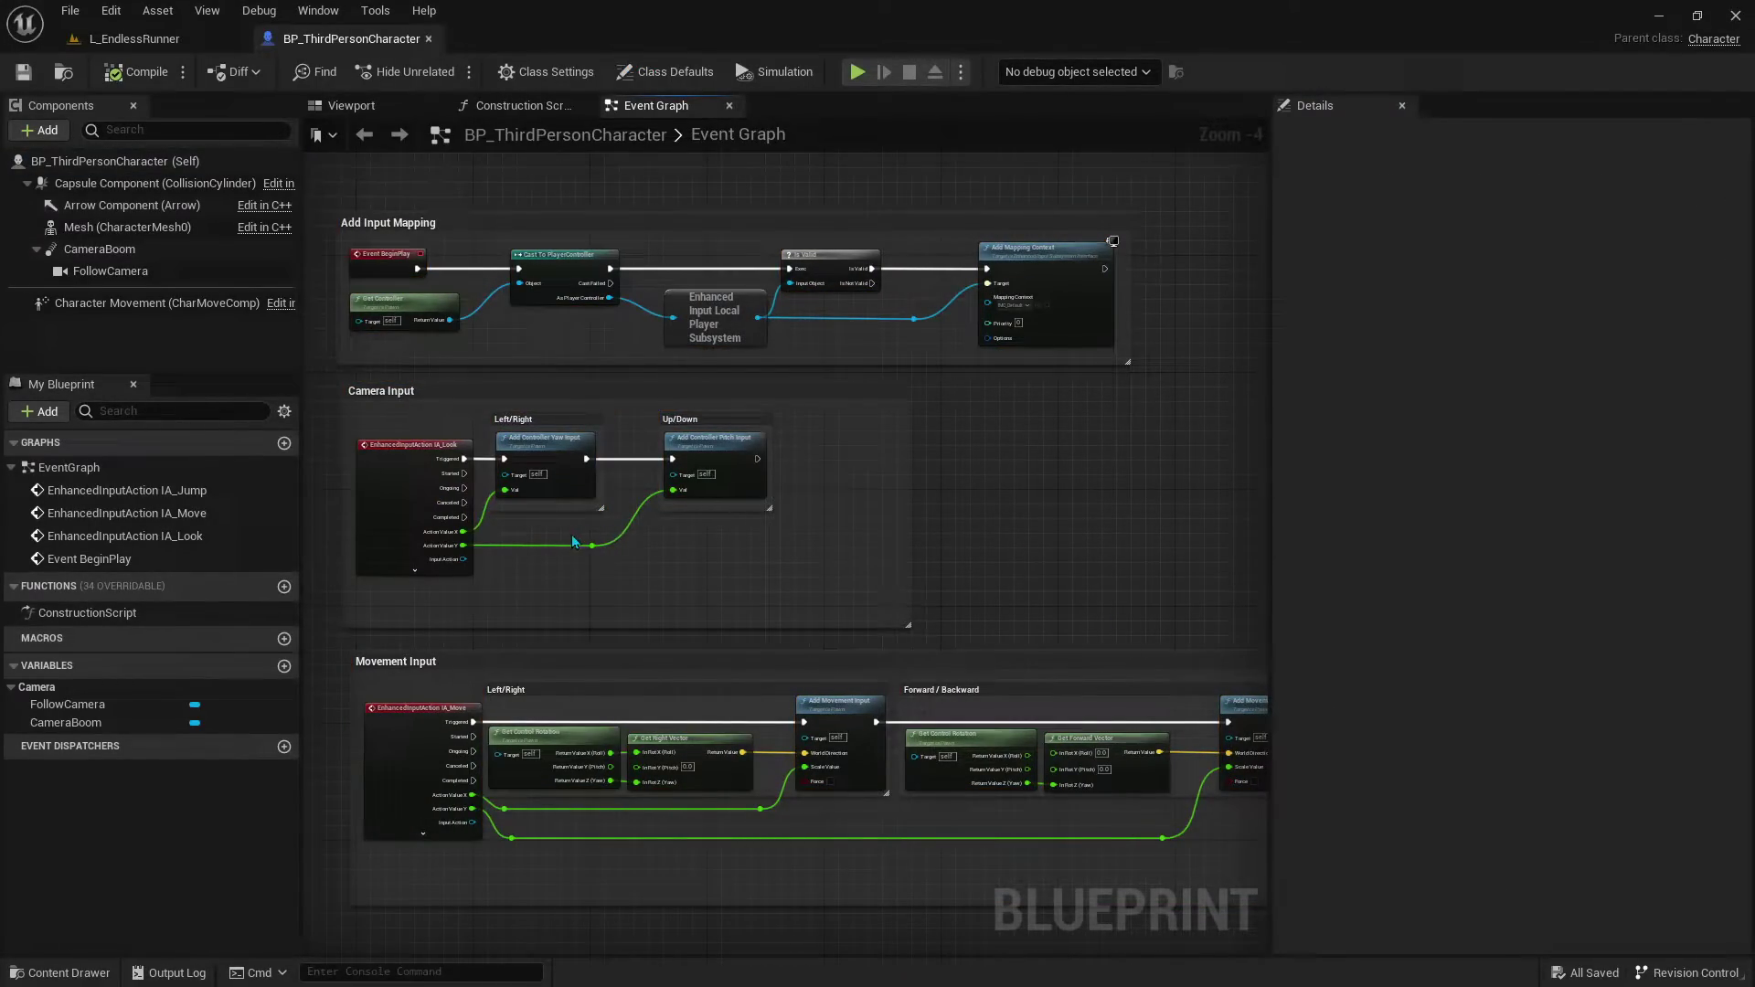
{"action": "scroll", "coordinate": [572, 542], "scroll_direction": "up", "scroll_amount": 2}
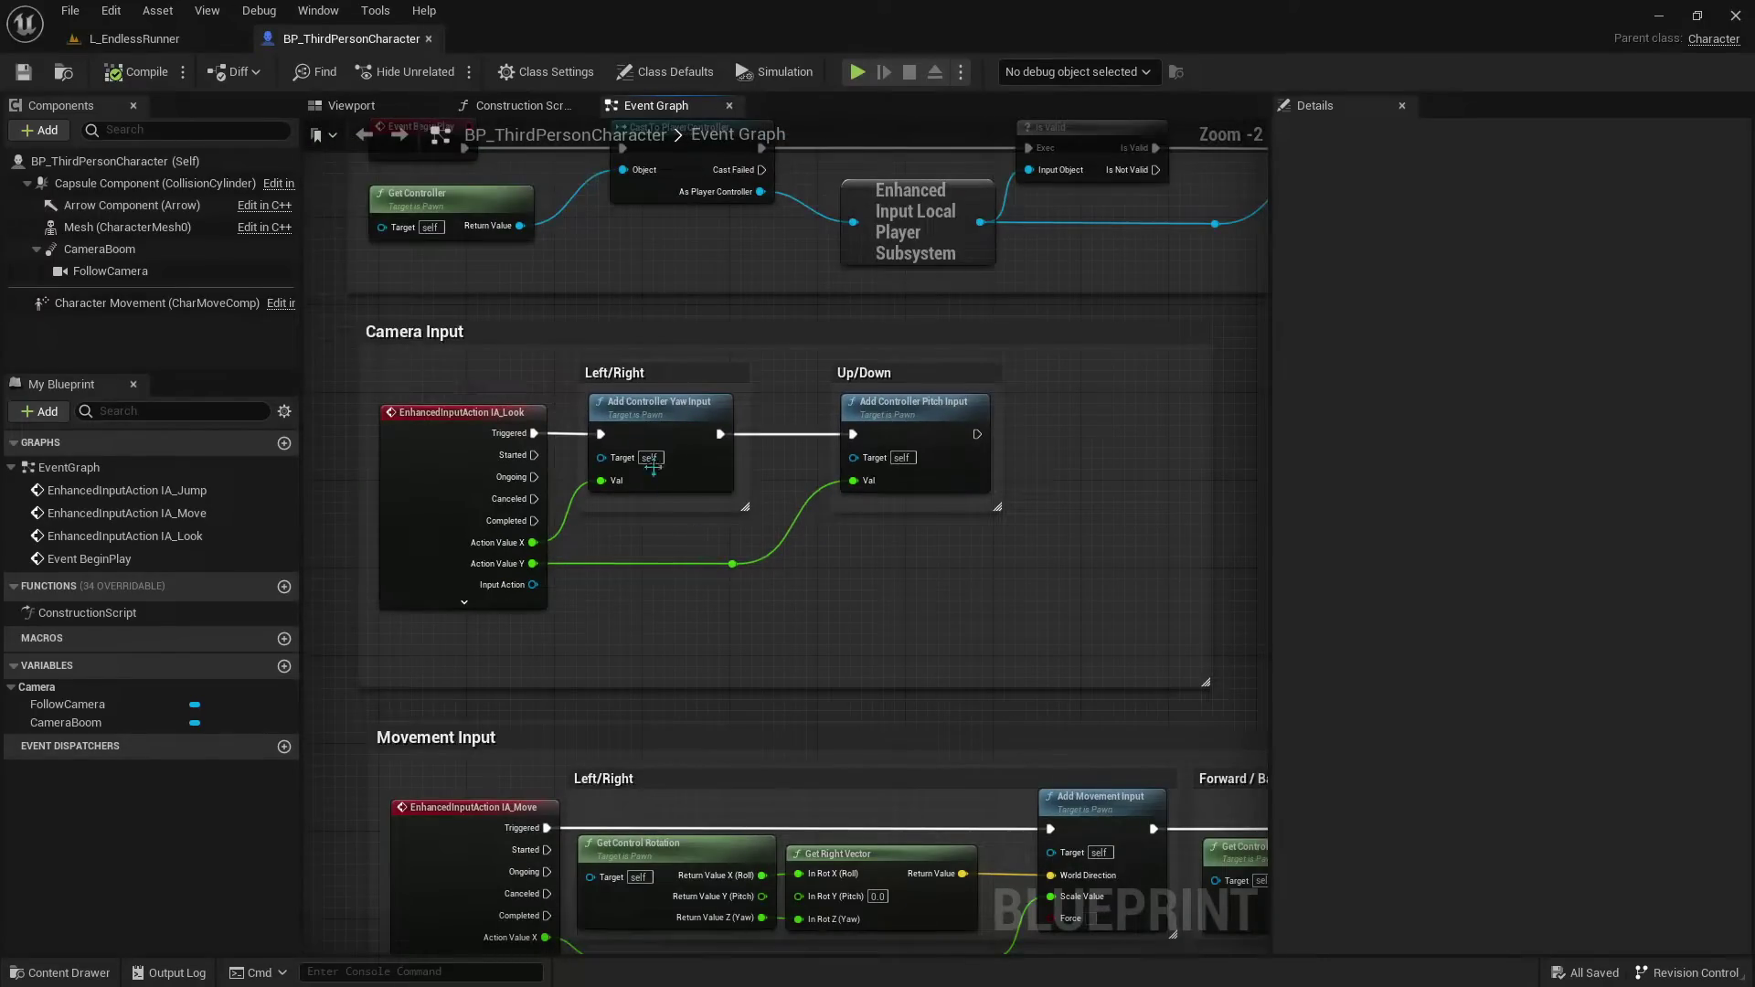
{"action": "left_click_drag", "start_coordinate": [341, 313], "coordinate": [1238, 701]}
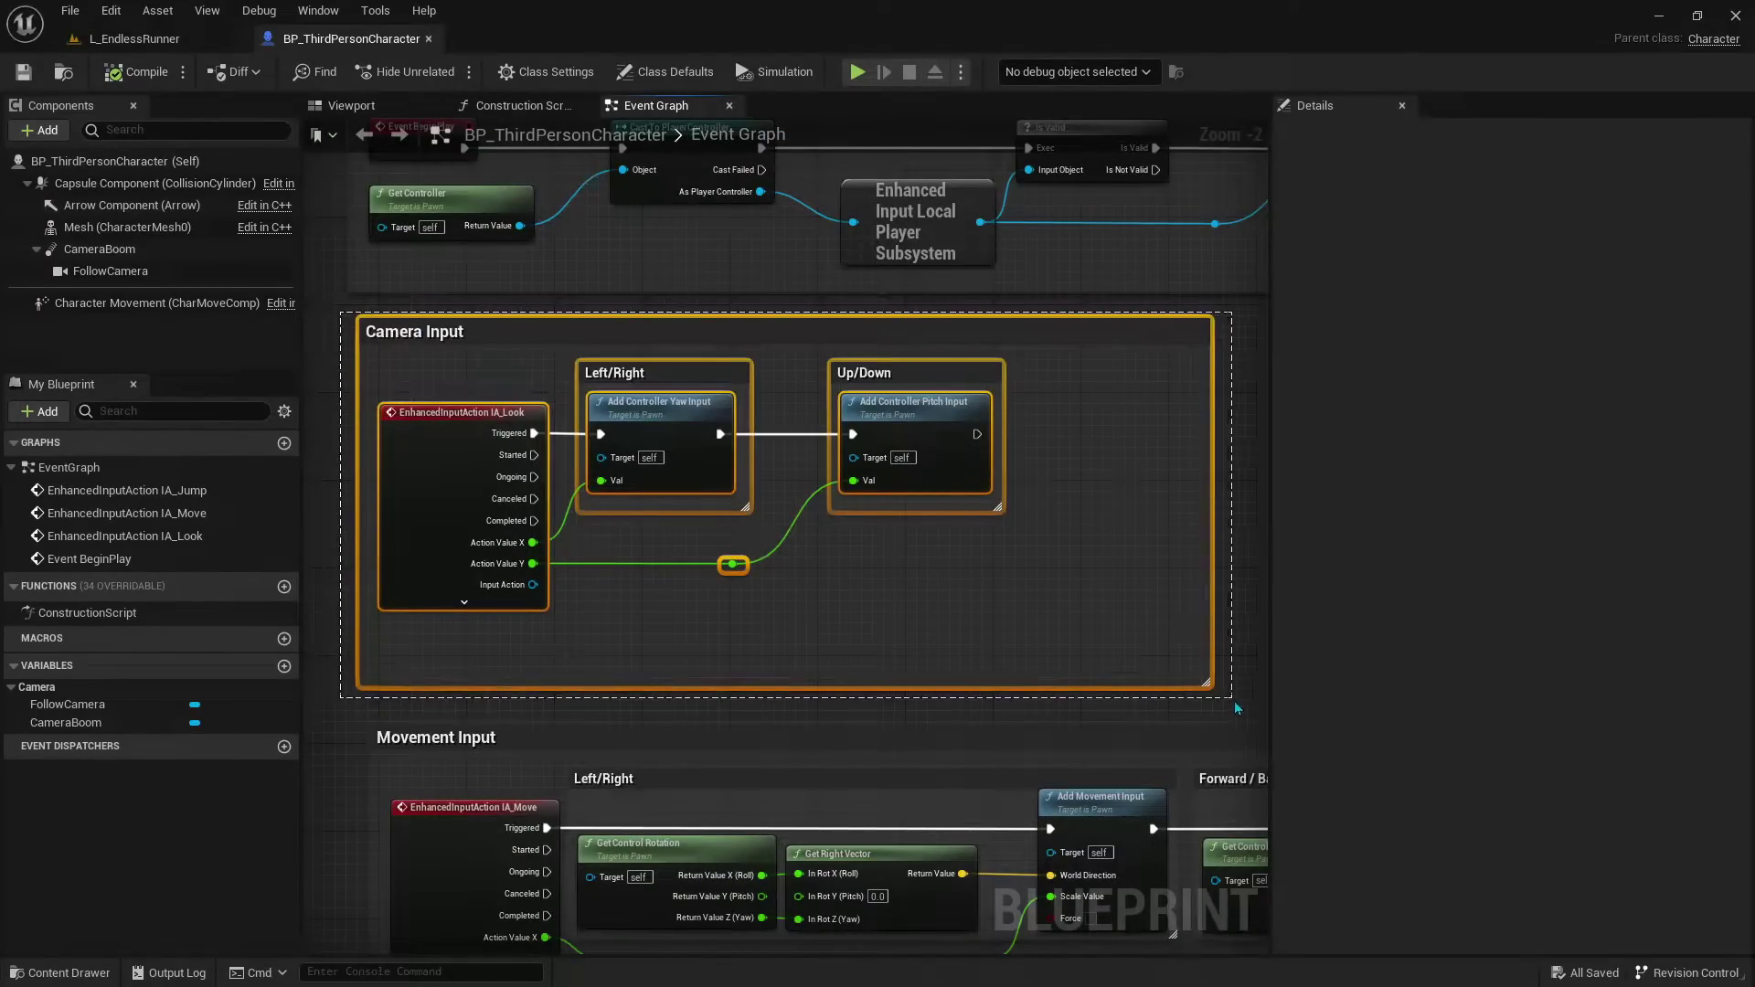
{"action": "key", "text": "Delete"}
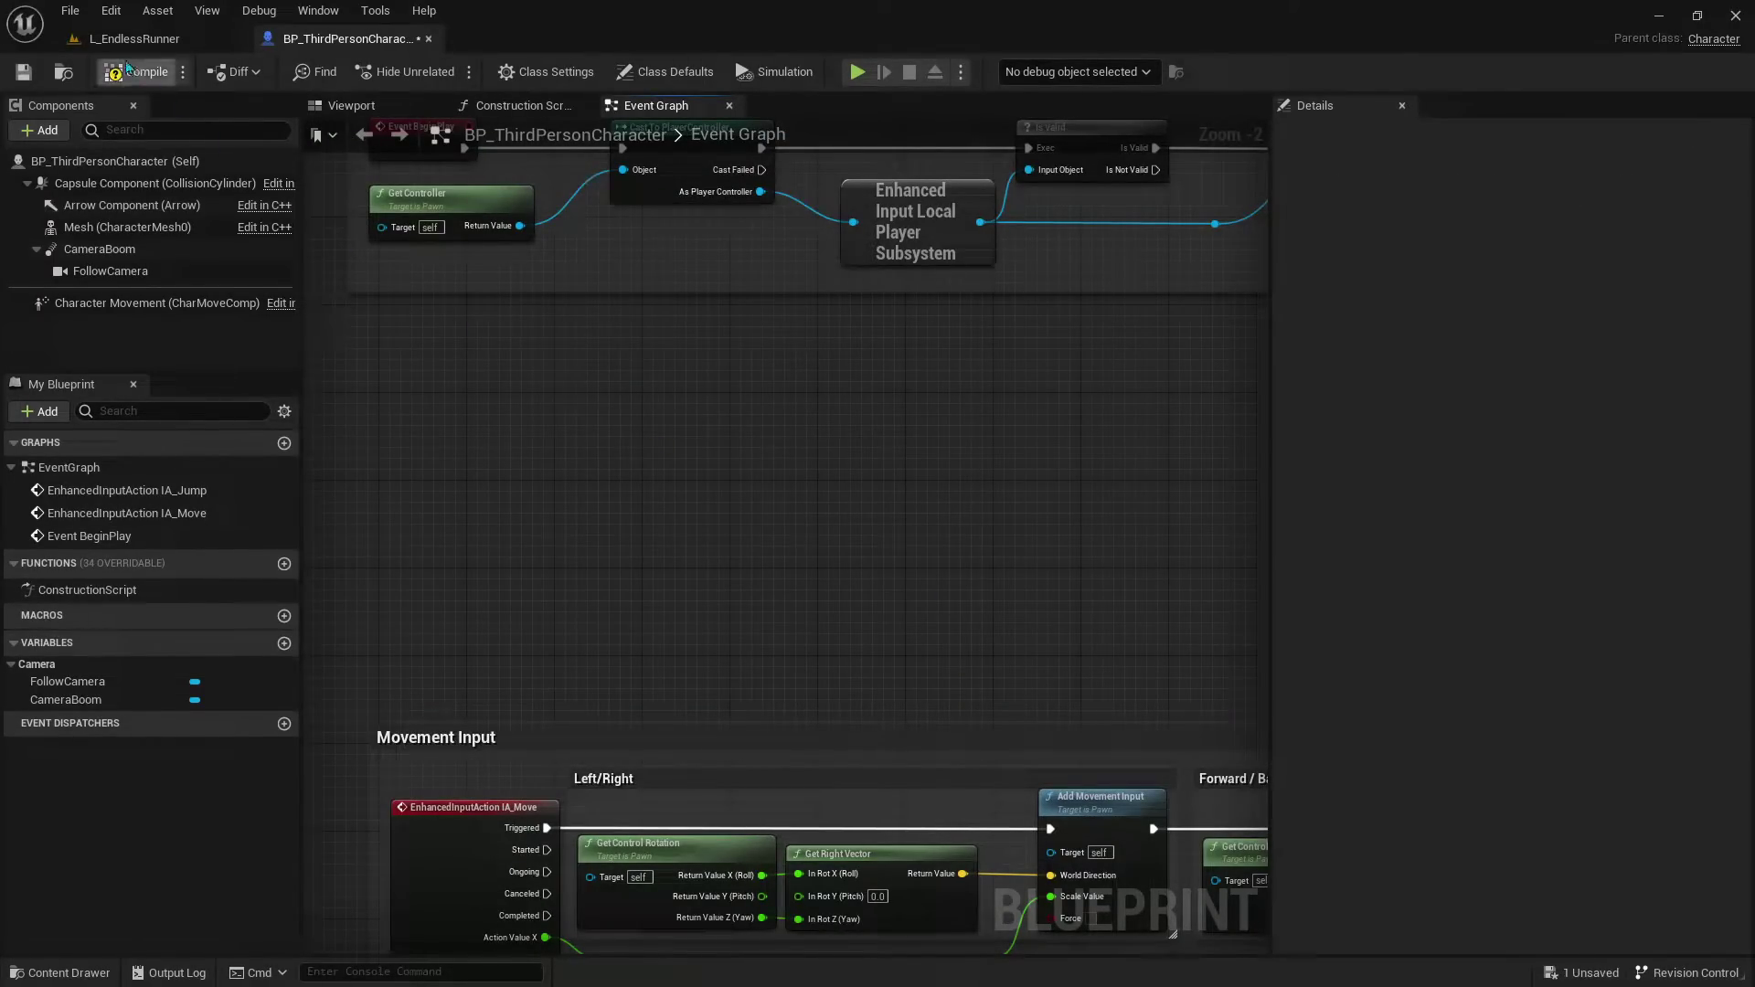
{"action": "left_click", "coordinate": [135, 71]}
Step: Playtest L_EndlessRunner with W and S to check movement without mouse-look, then reopen the blueprint
{"action": "left_click", "coordinate": [138, 41]}
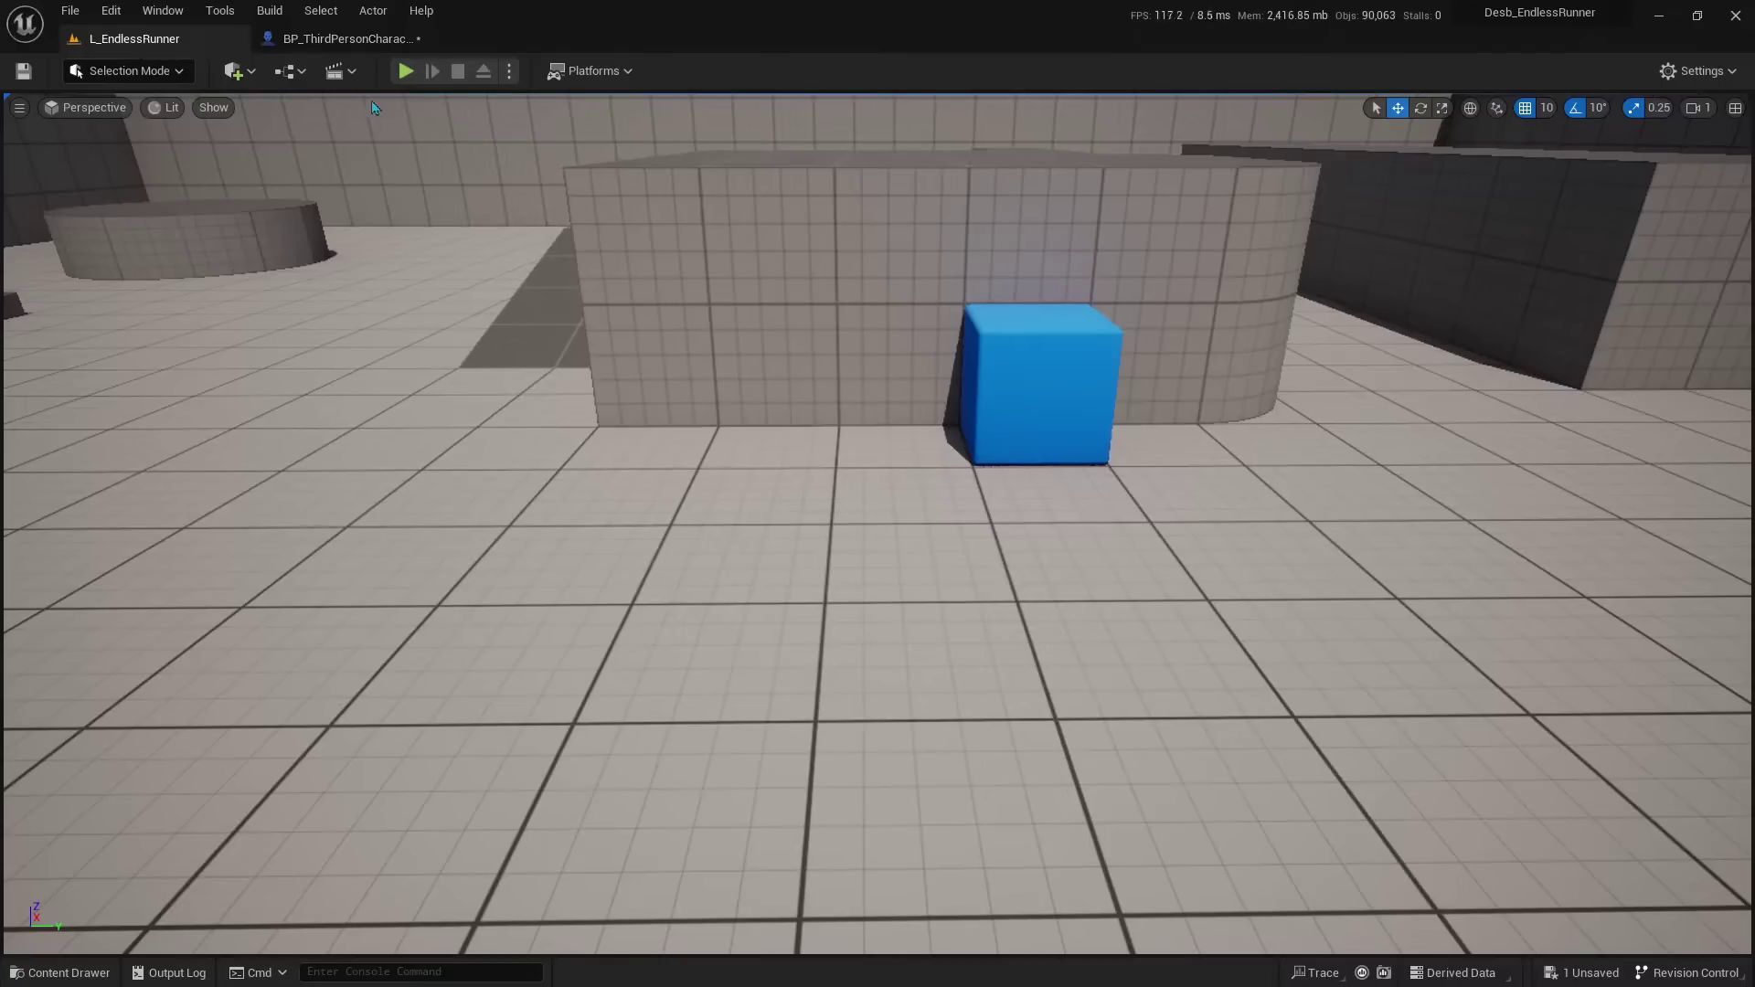
{"action": "left_click", "coordinate": [425, 70]}
{"action": "left_click", "coordinate": [433, 184]}
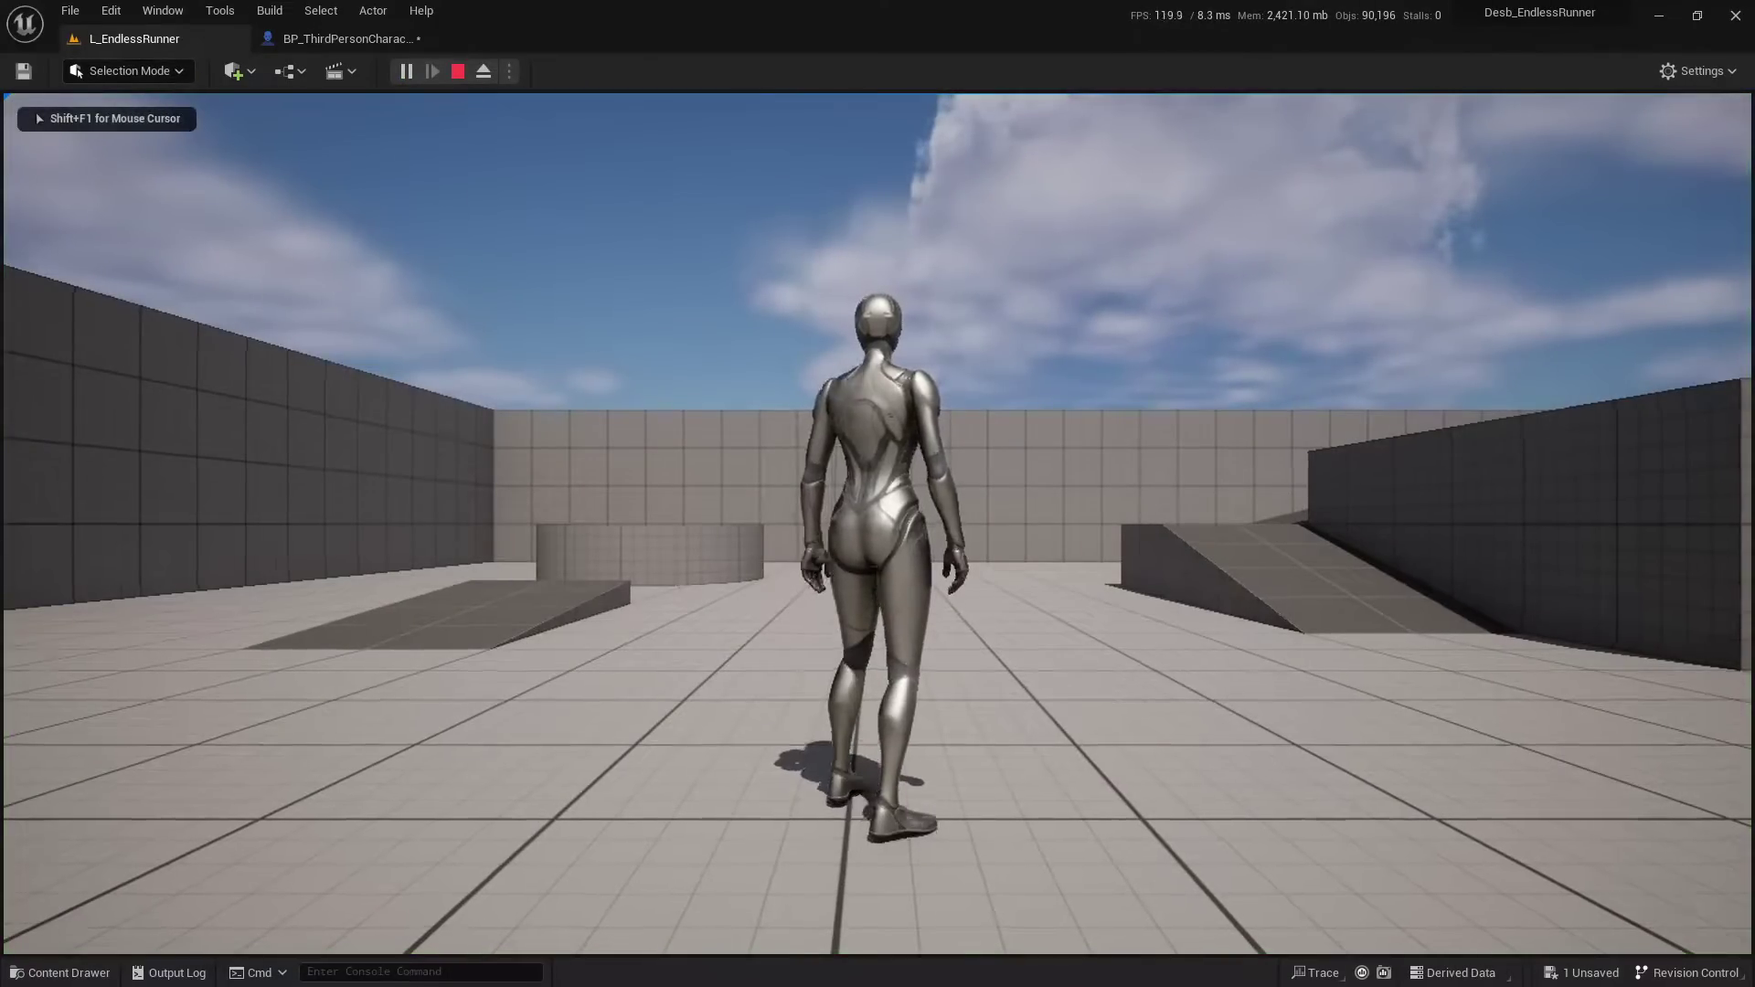
{"action": "key", "text": "w"}
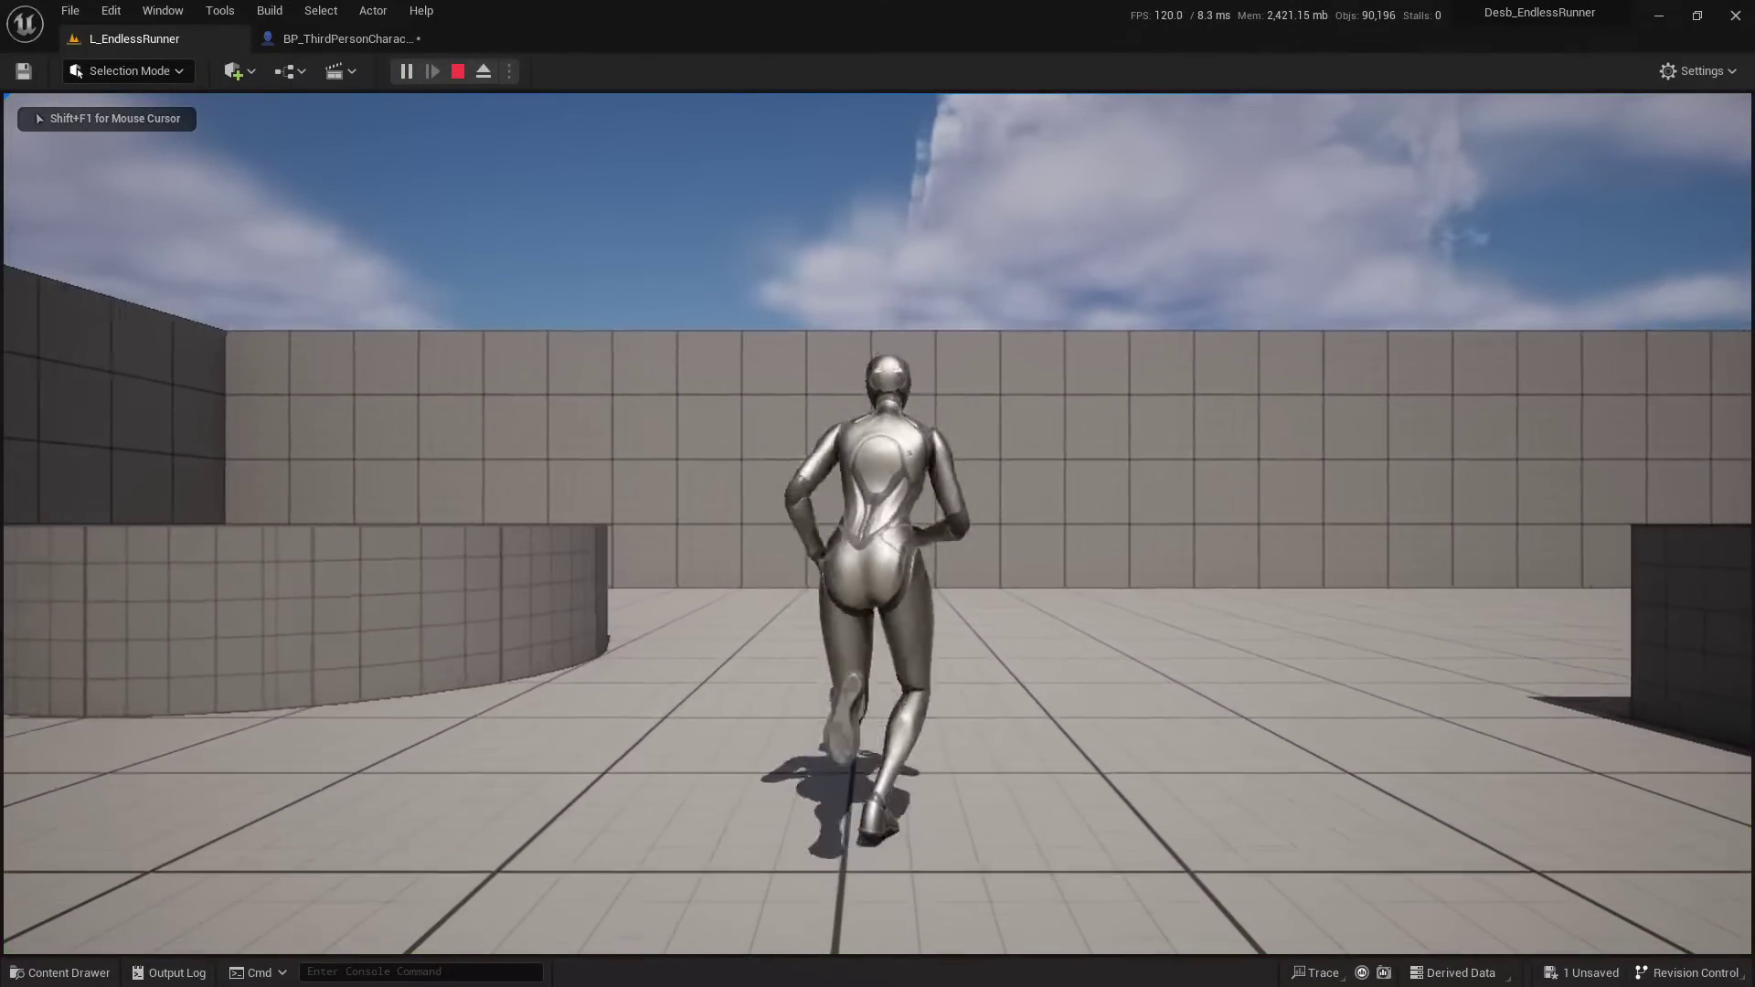
{"action": "key", "text": "s"}
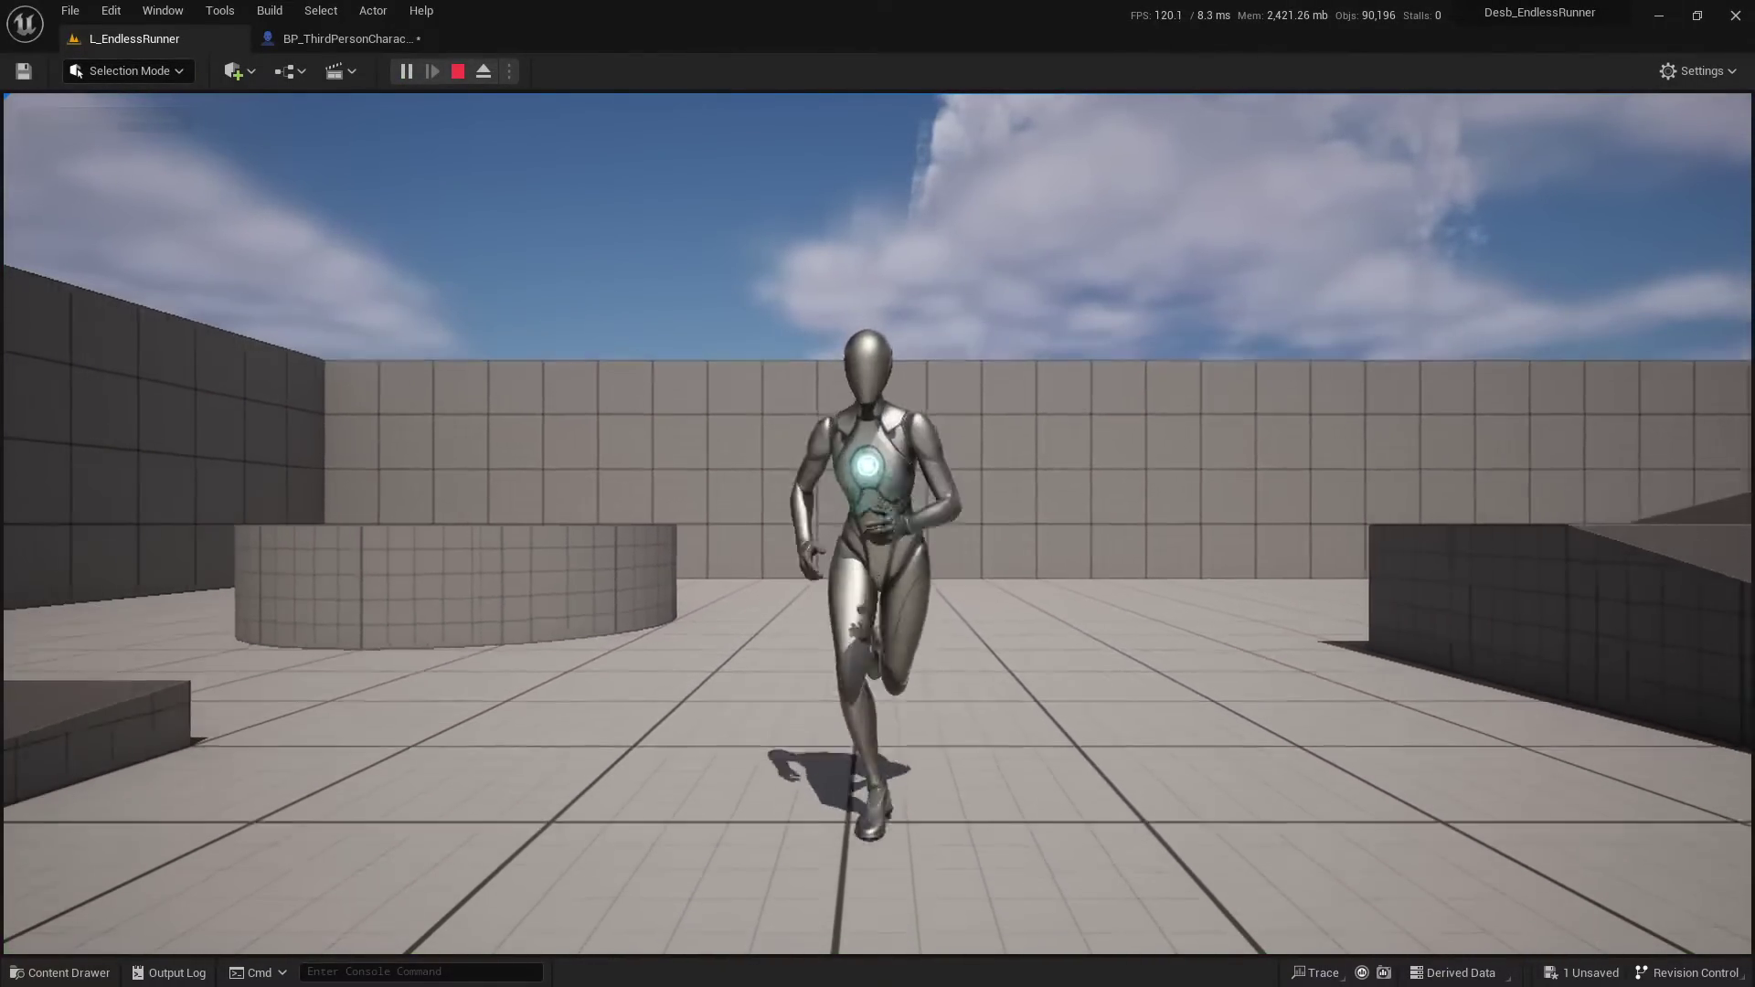
{"action": "key", "text": "w"}
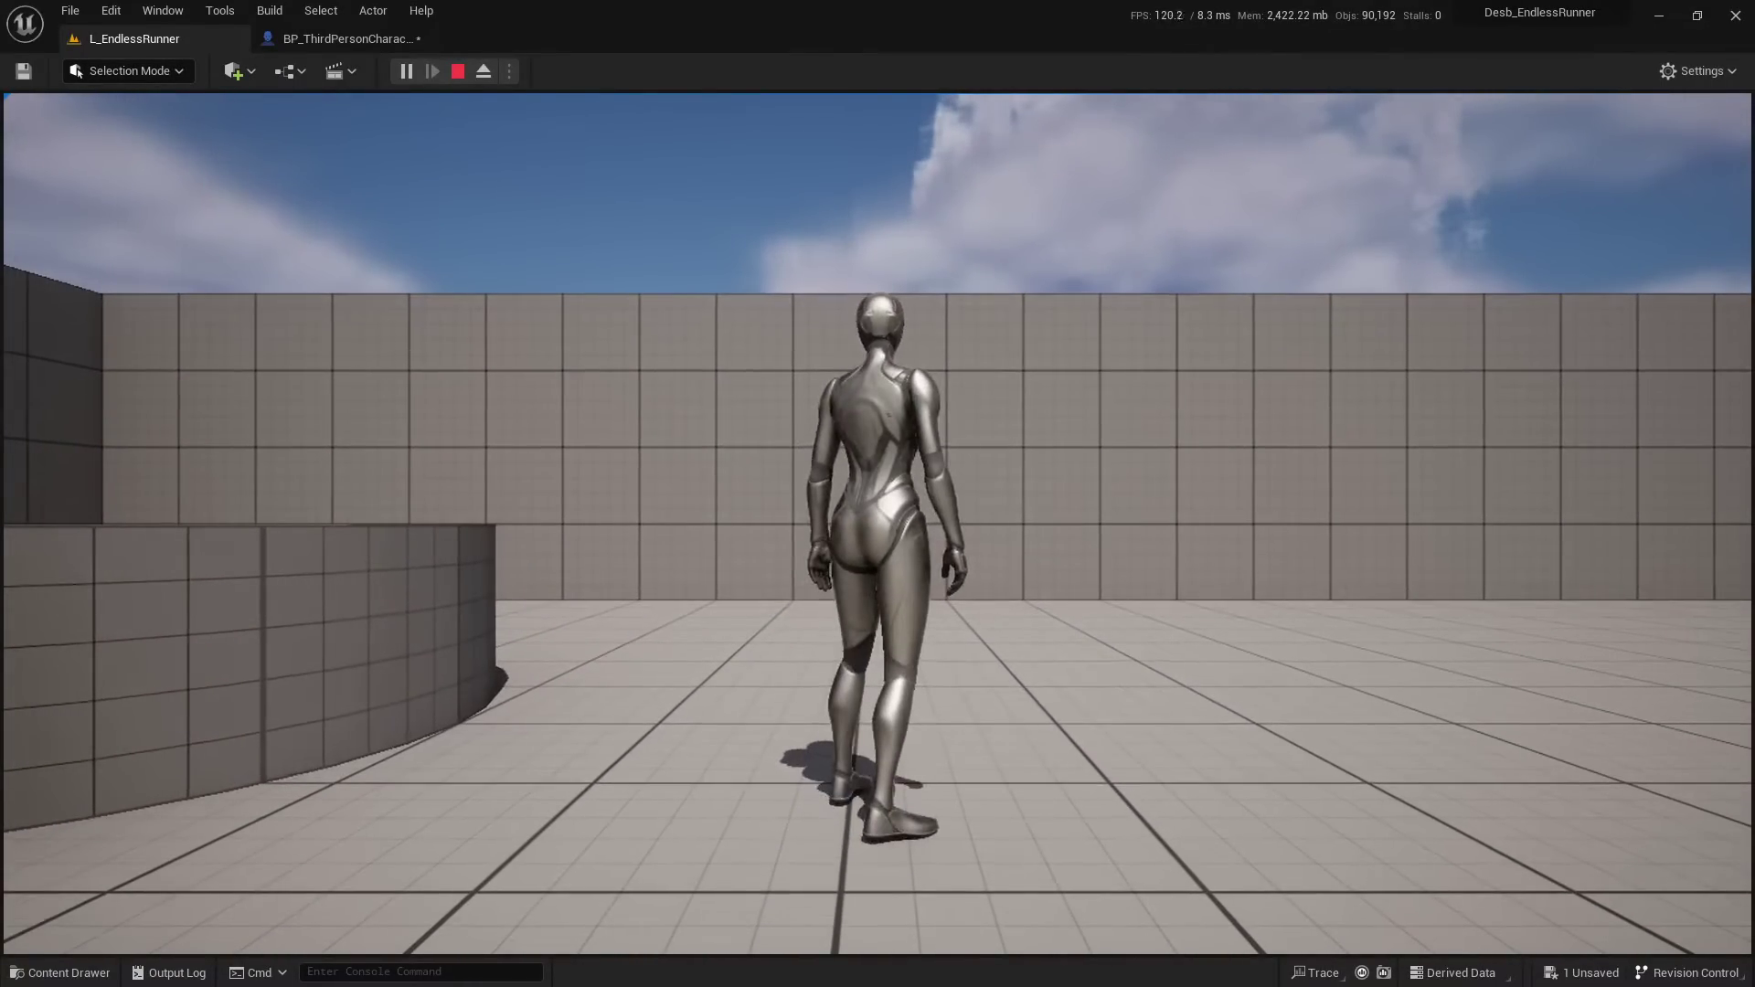
{"action": "key", "text": "Escape"}
{"action": "left_click", "coordinate": [357, 41]}
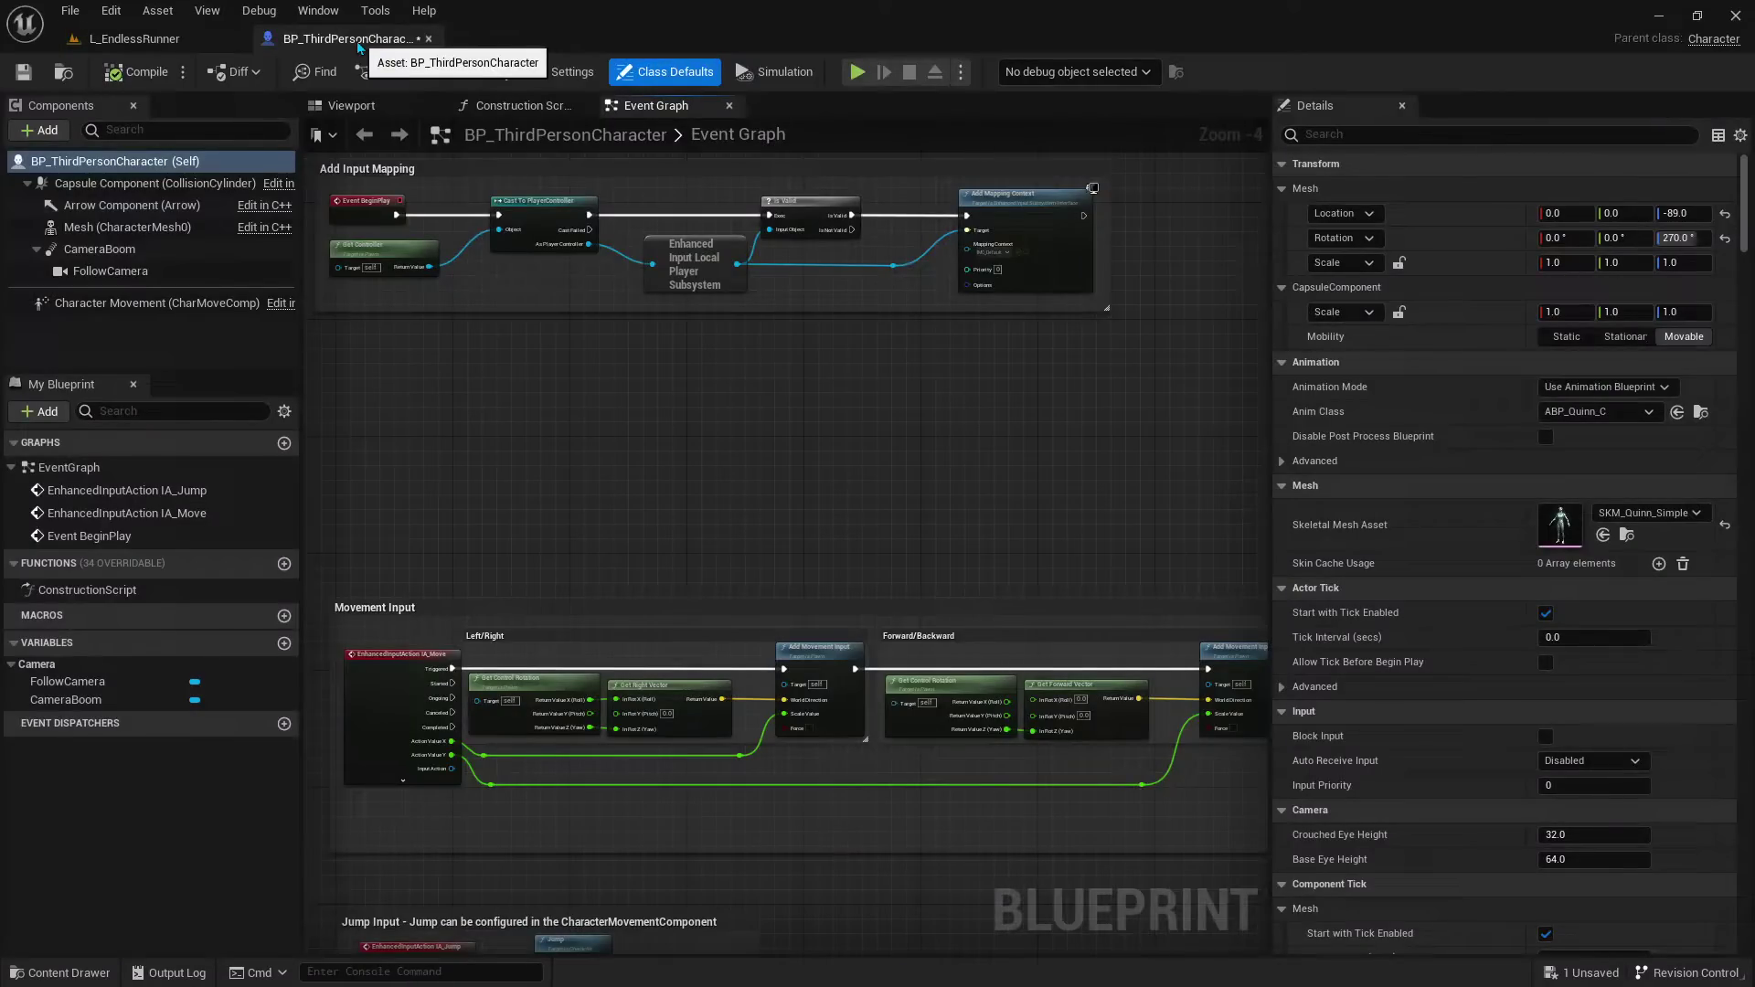
Step: Show the blueprint Viewport, trial-move FollowCamera and undo it, then select the root component
{"action": "left_click", "coordinate": [351, 105]}
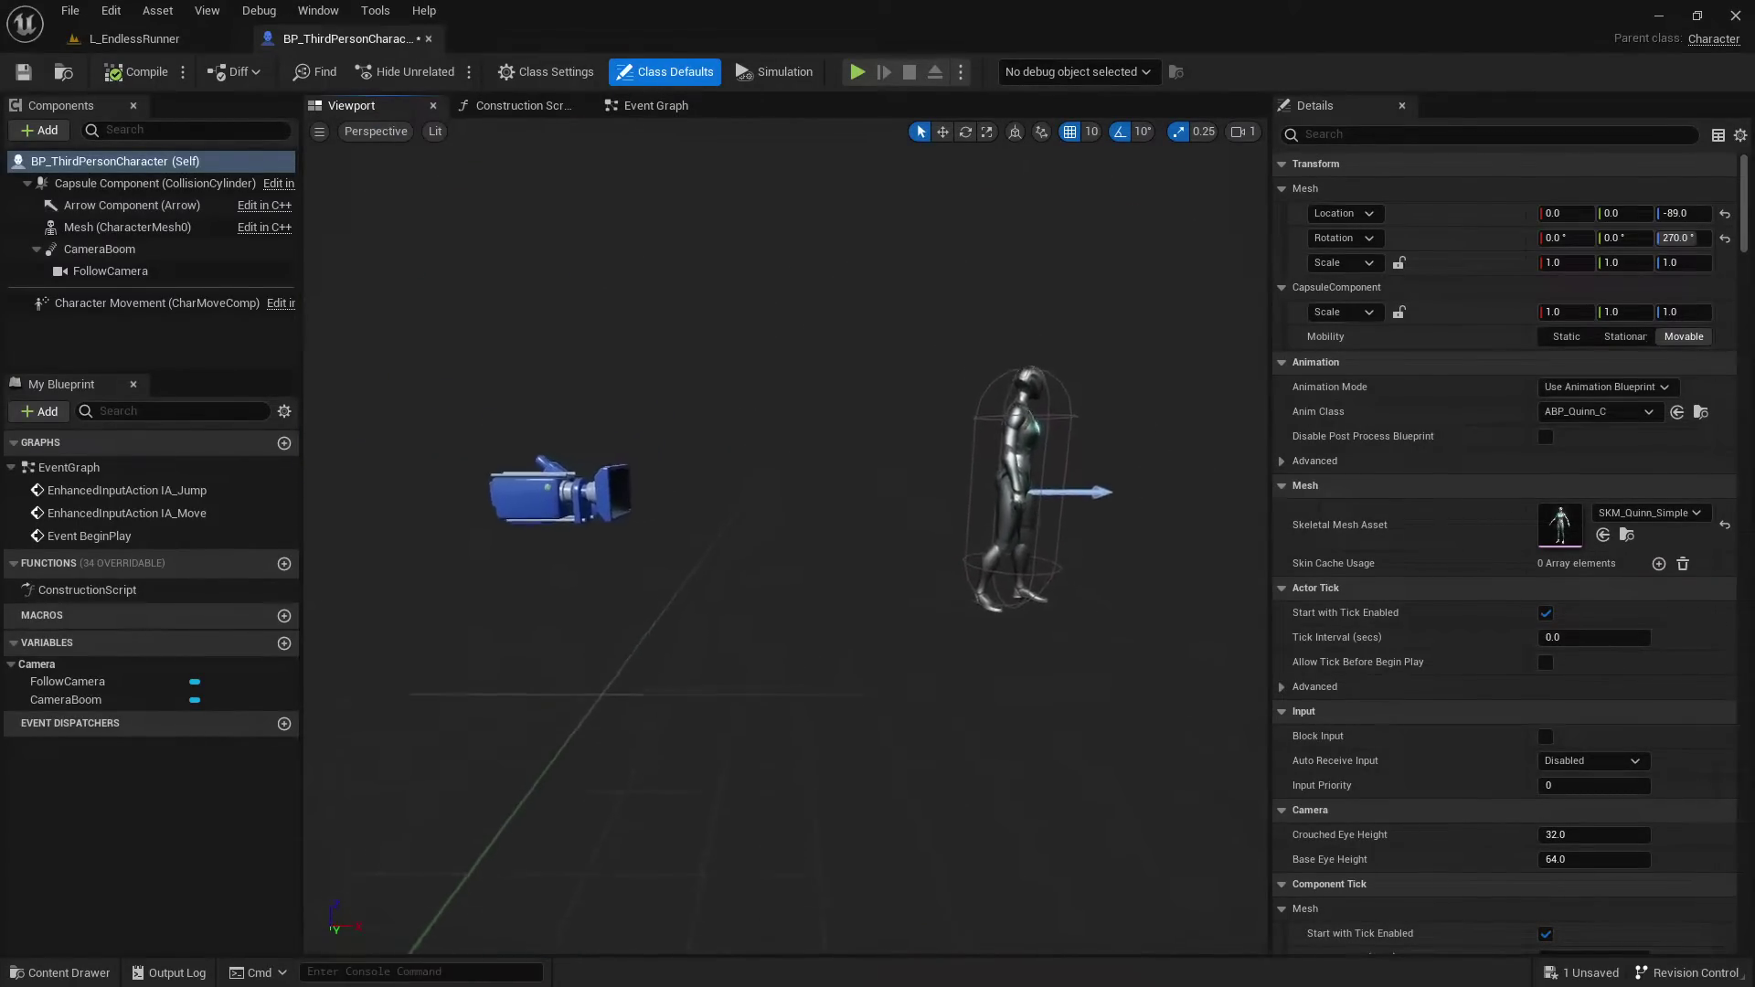
{"action": "left_click", "coordinate": [575, 495]}
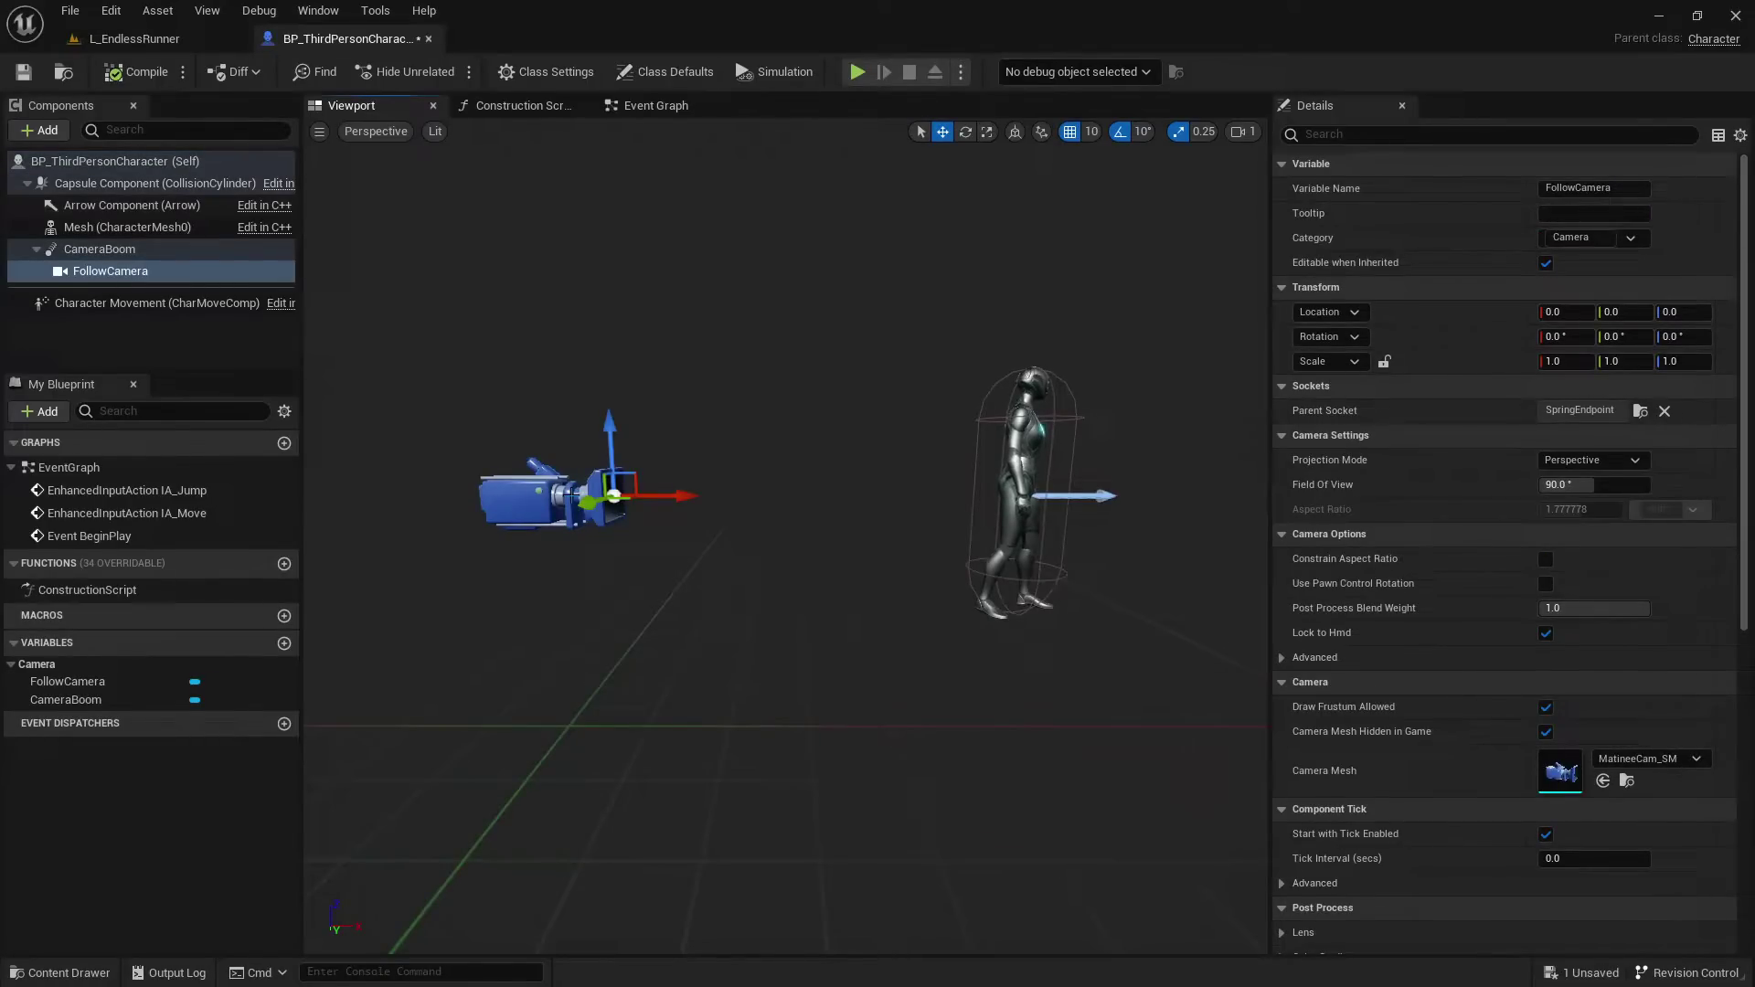
{"action": "left_click_drag", "start_coordinate": [640, 460], "coordinate": [621, 433]}
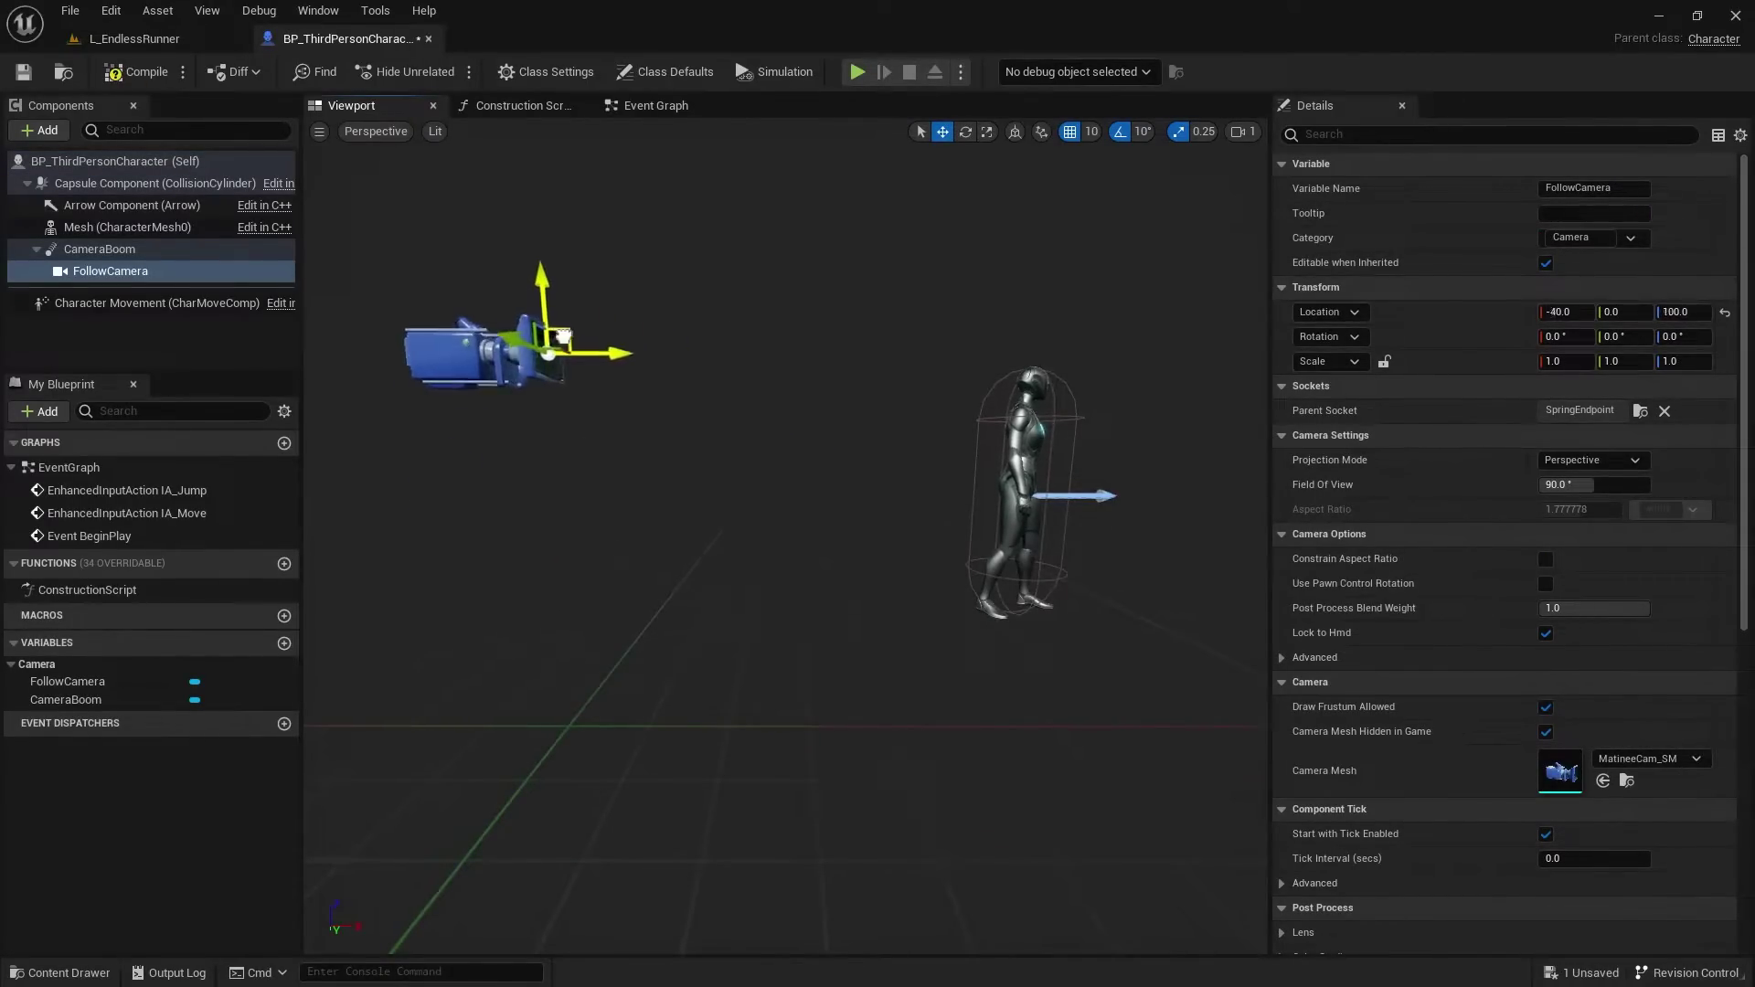
{"action": "key", "text": "ctrl+z"}
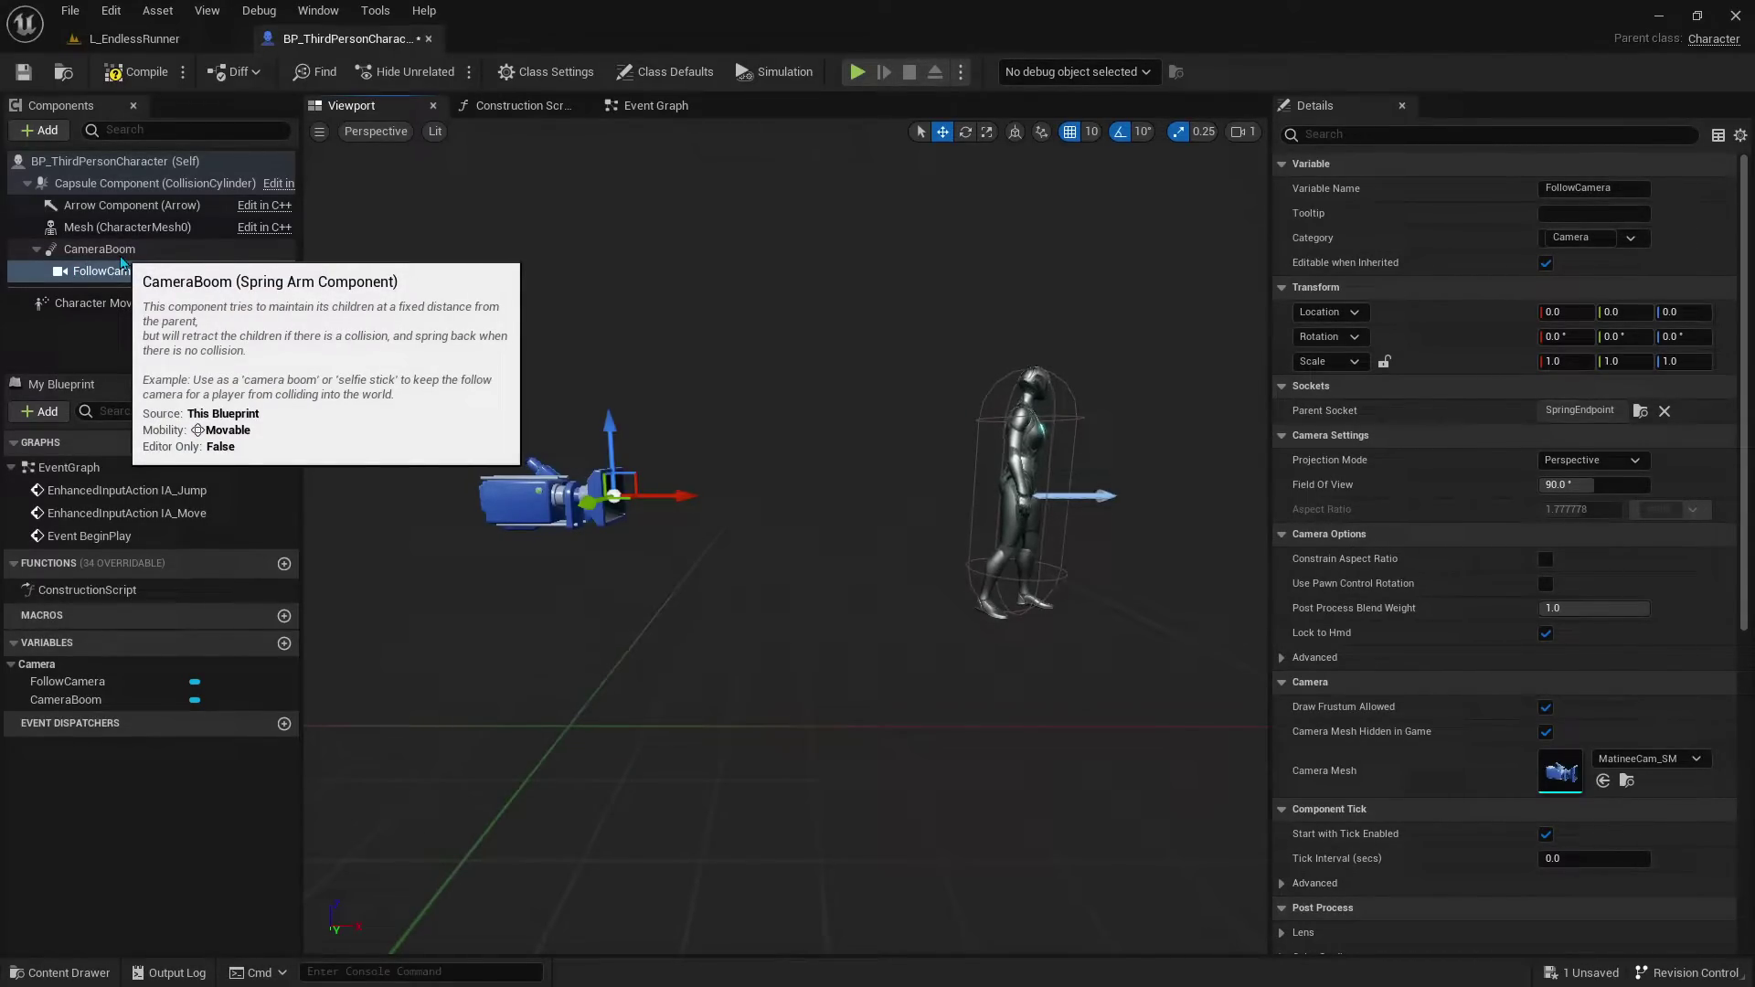
{"action": "left_click", "coordinate": [137, 183]}
{"action": "left_click", "coordinate": [144, 171]}
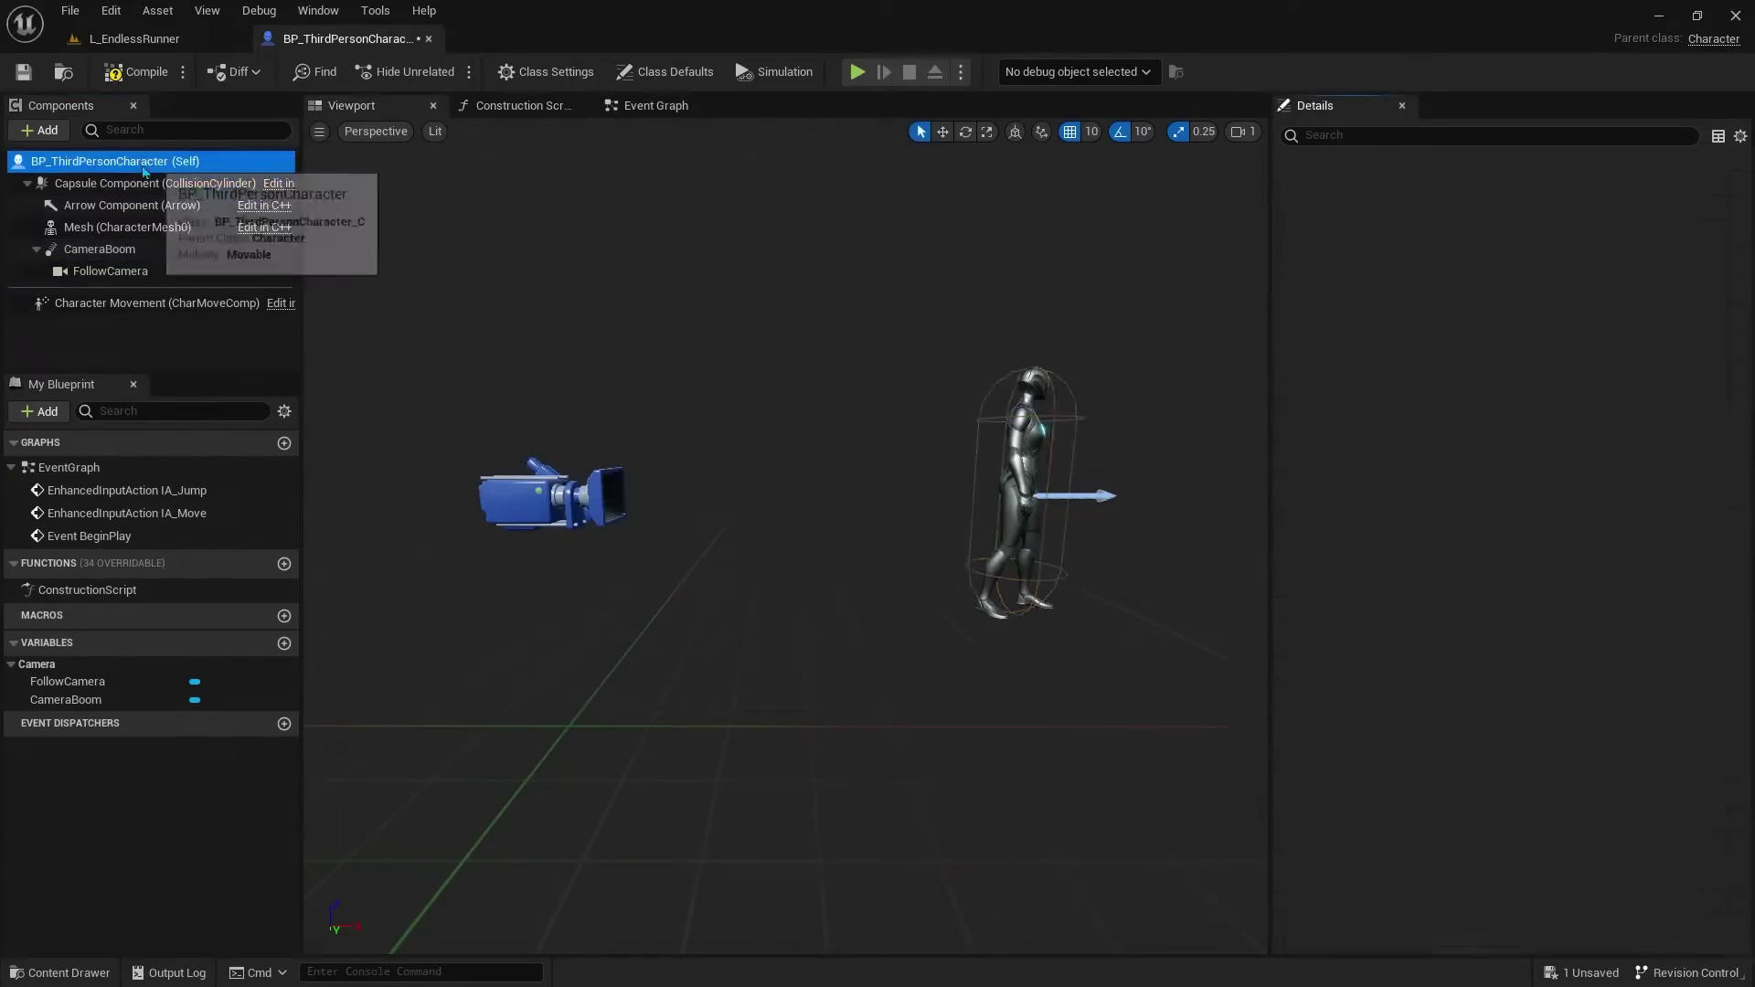
Step: Set CameraBoom's Target Arm Length to 400 and Socket Offset Z to 100
{"action": "left_click", "coordinate": [110, 251]}
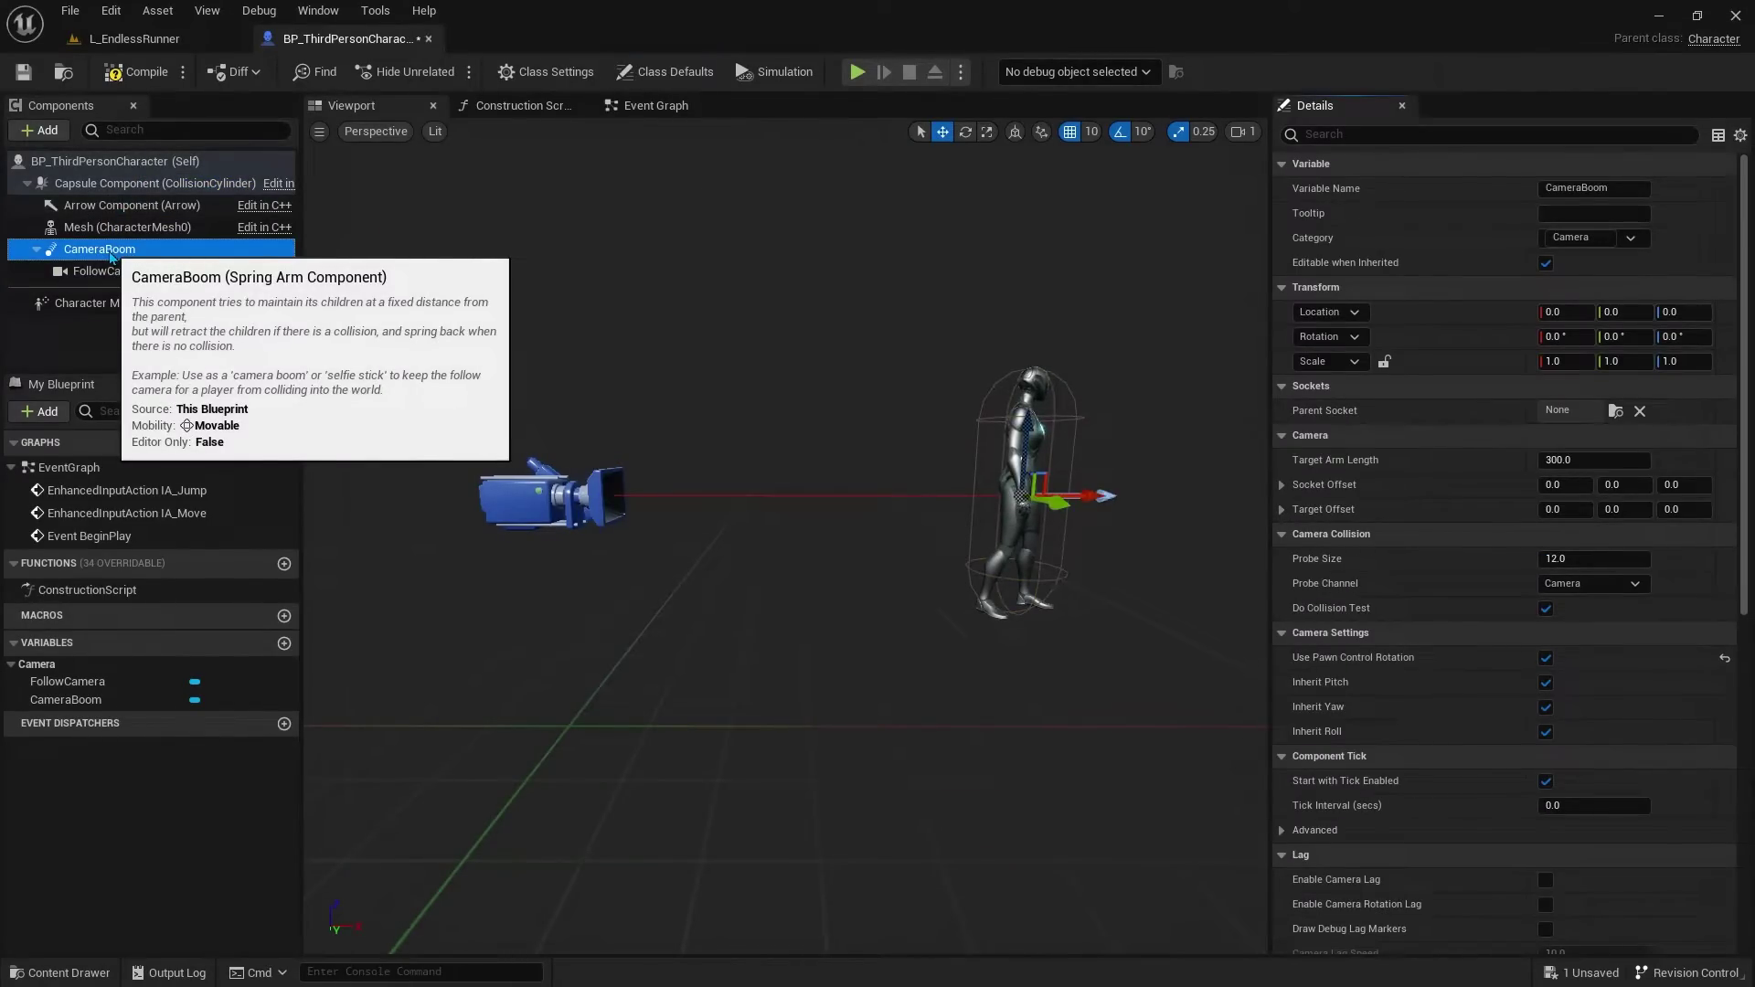
{"action": "left_click_drag", "start_coordinate": [1057, 485], "coordinate": [962, 320]}
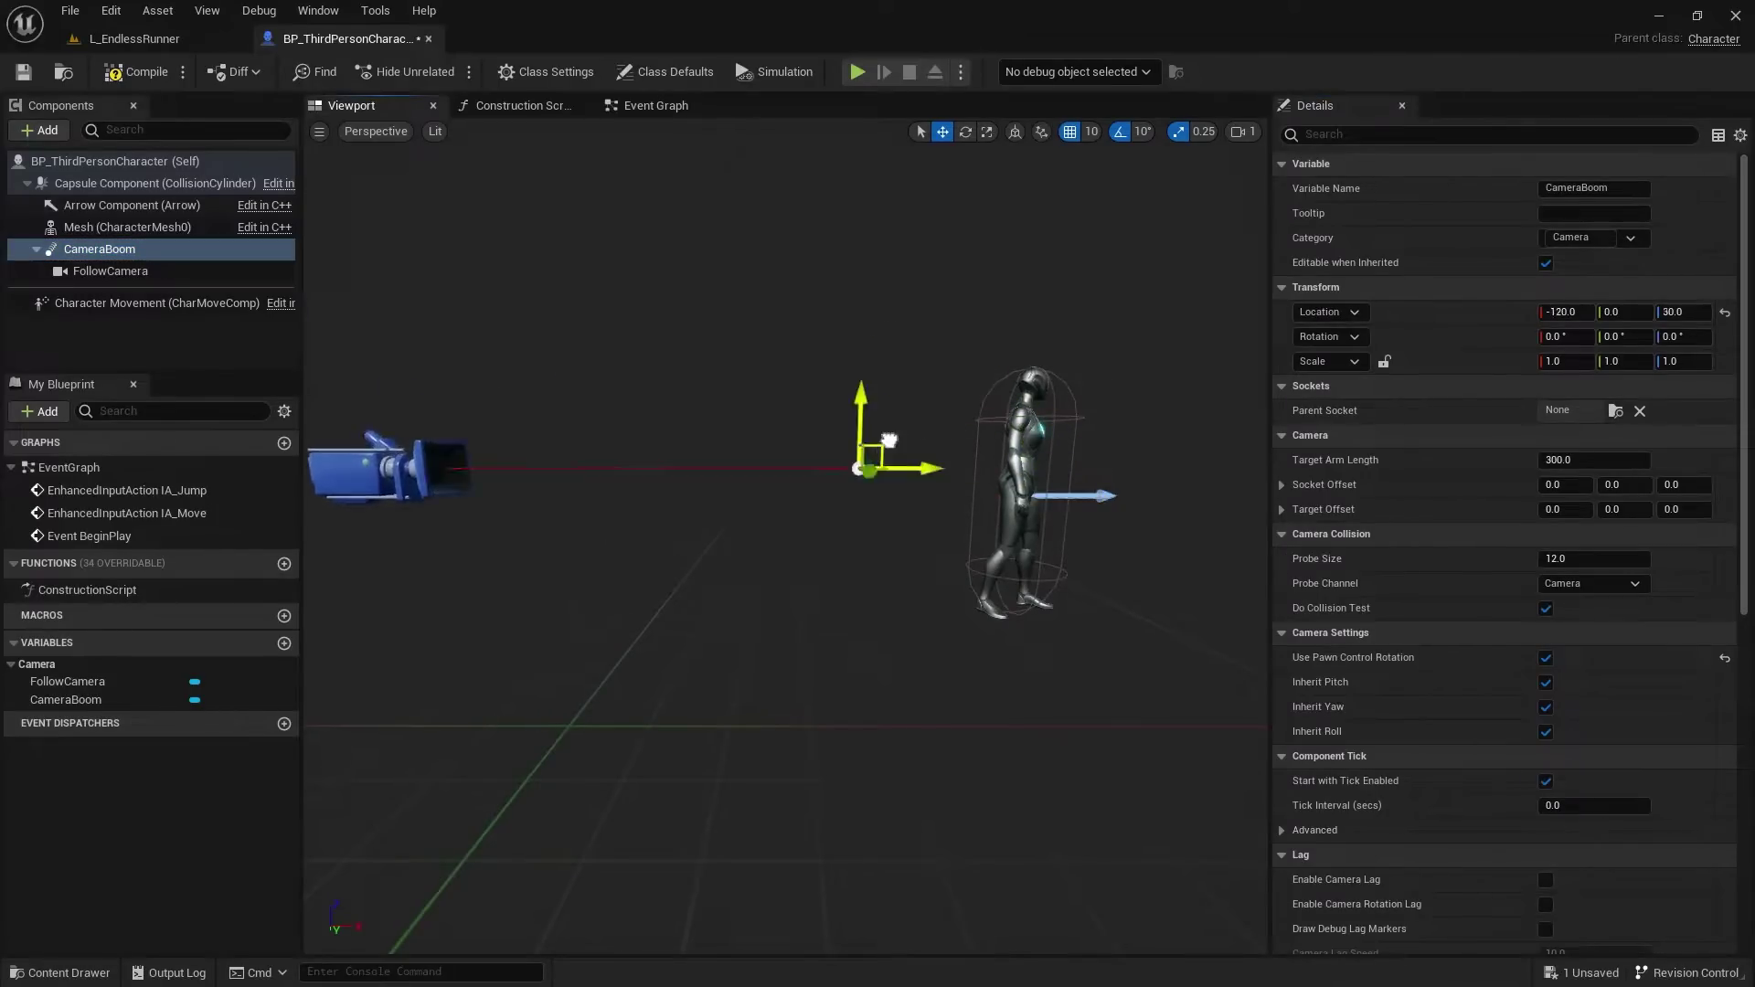
{"action": "key", "text": "ctrl+z"}
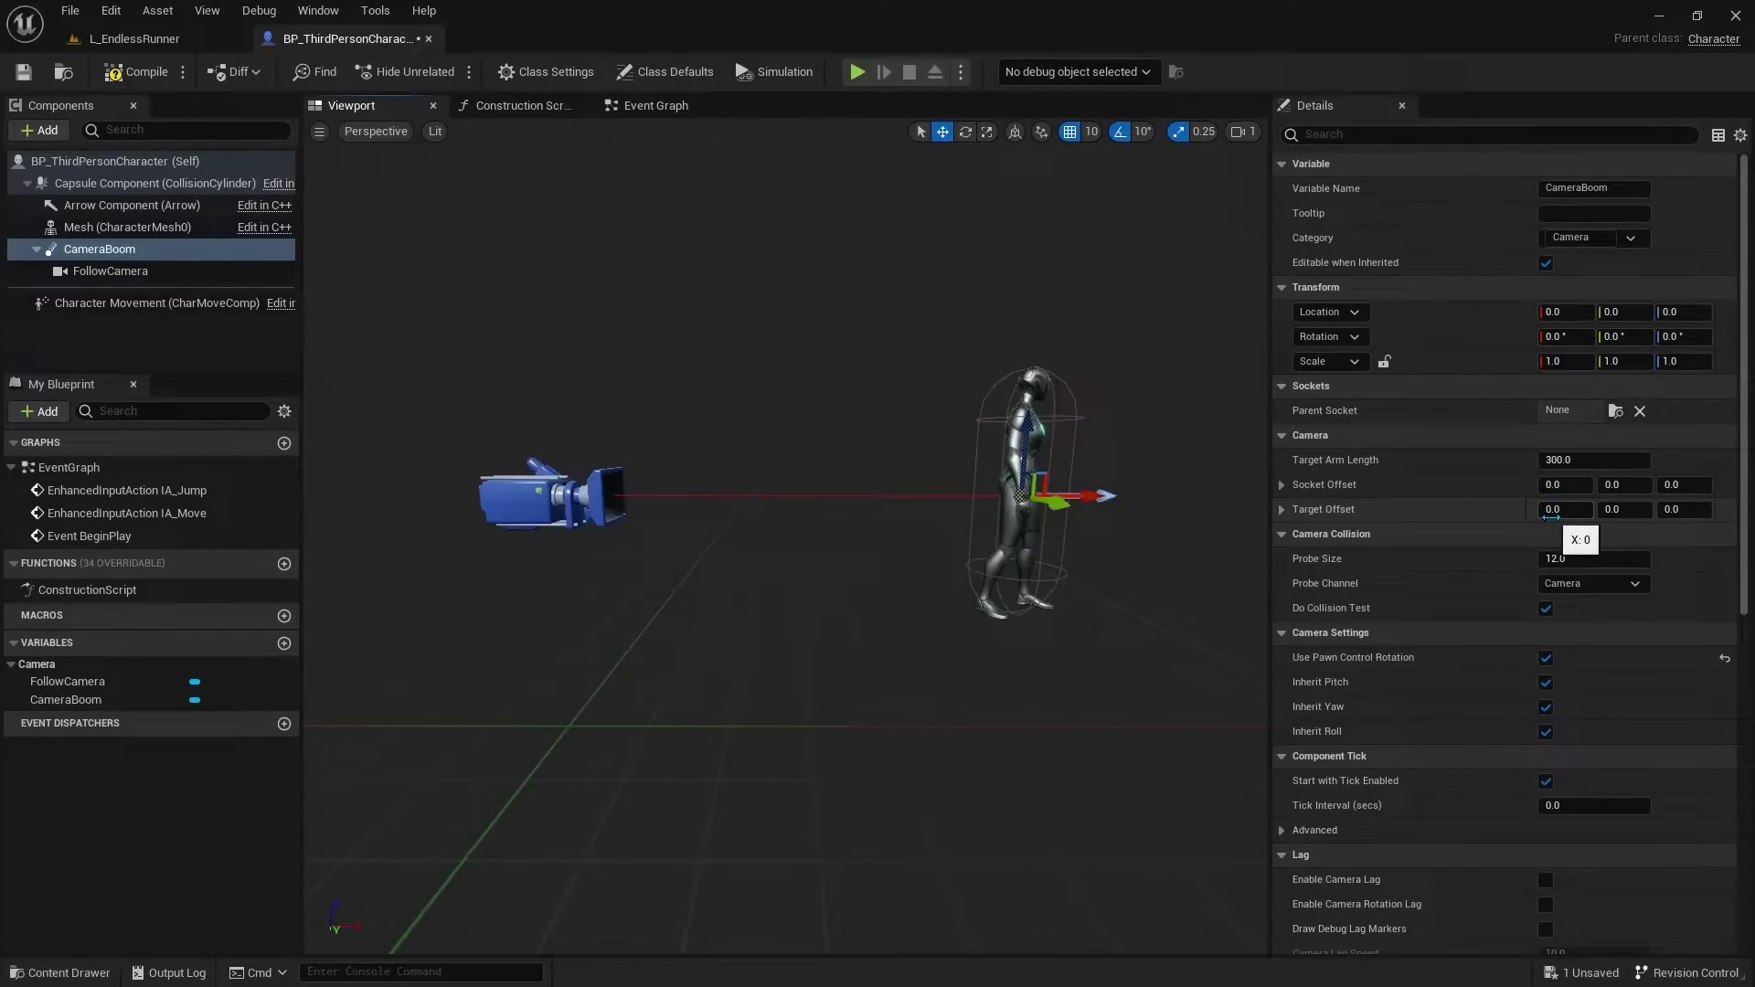
{"action": "mouse_move", "coordinate": [1326, 471]}
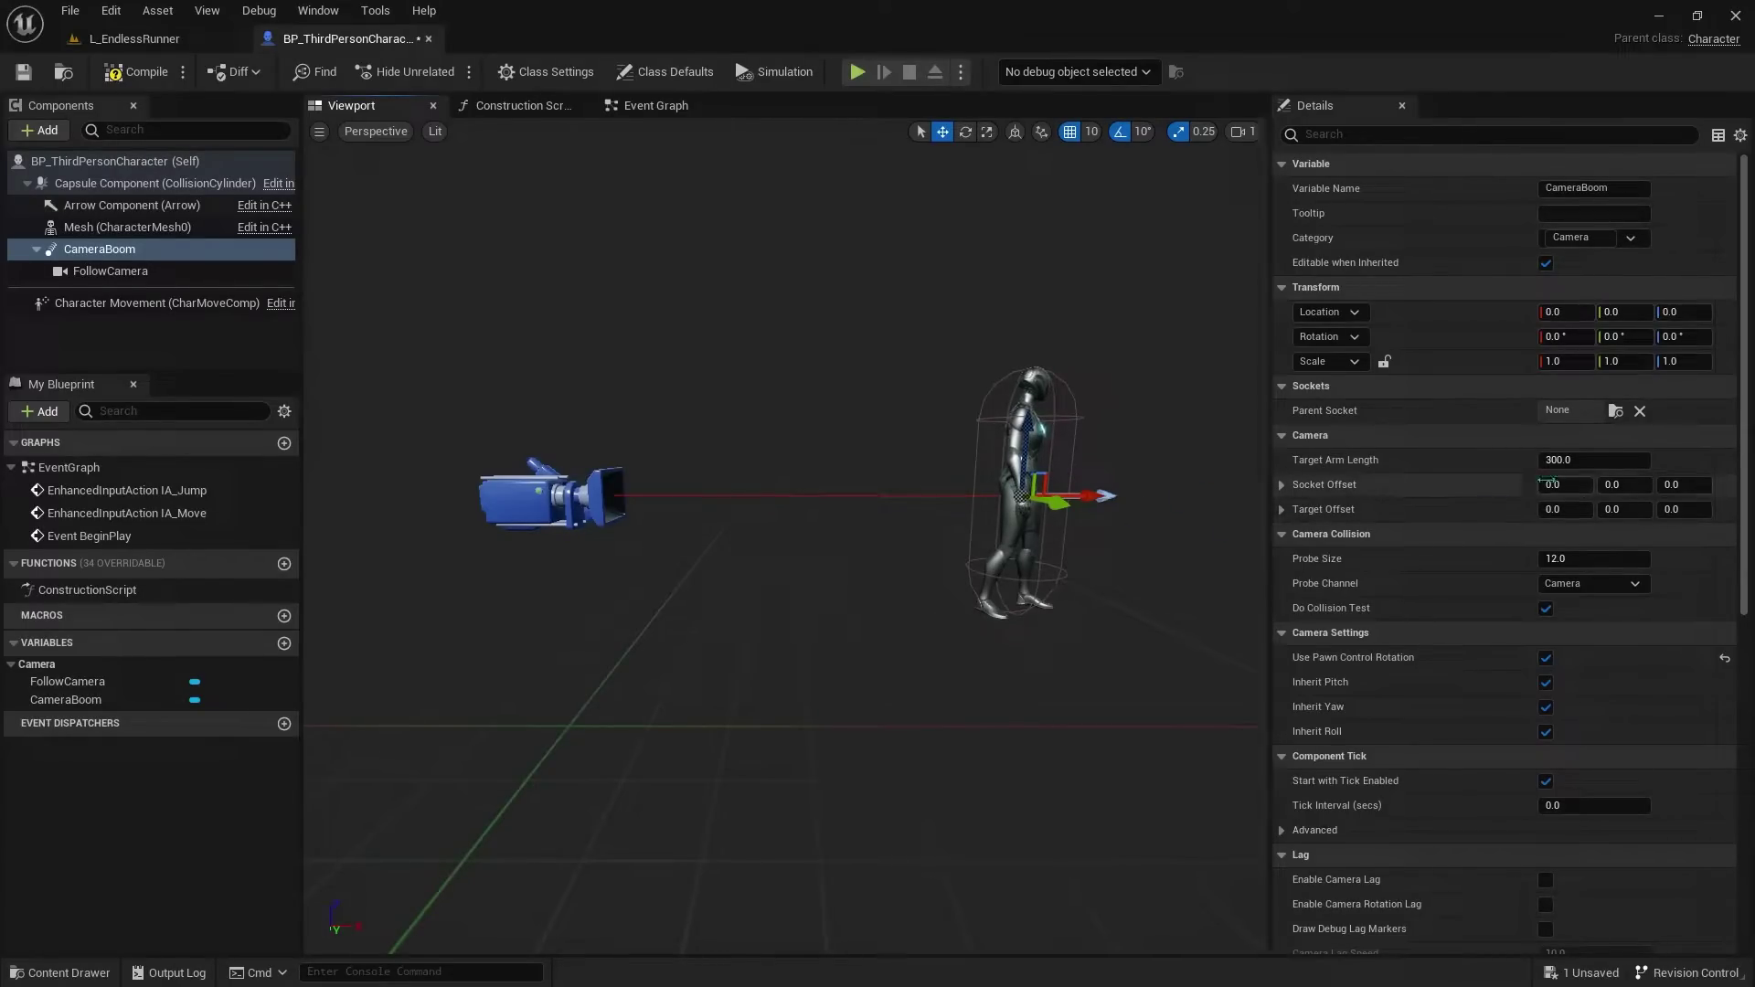
{"action": "left_click", "coordinate": [1603, 462]}
{"action": "type", "text": "+100"}
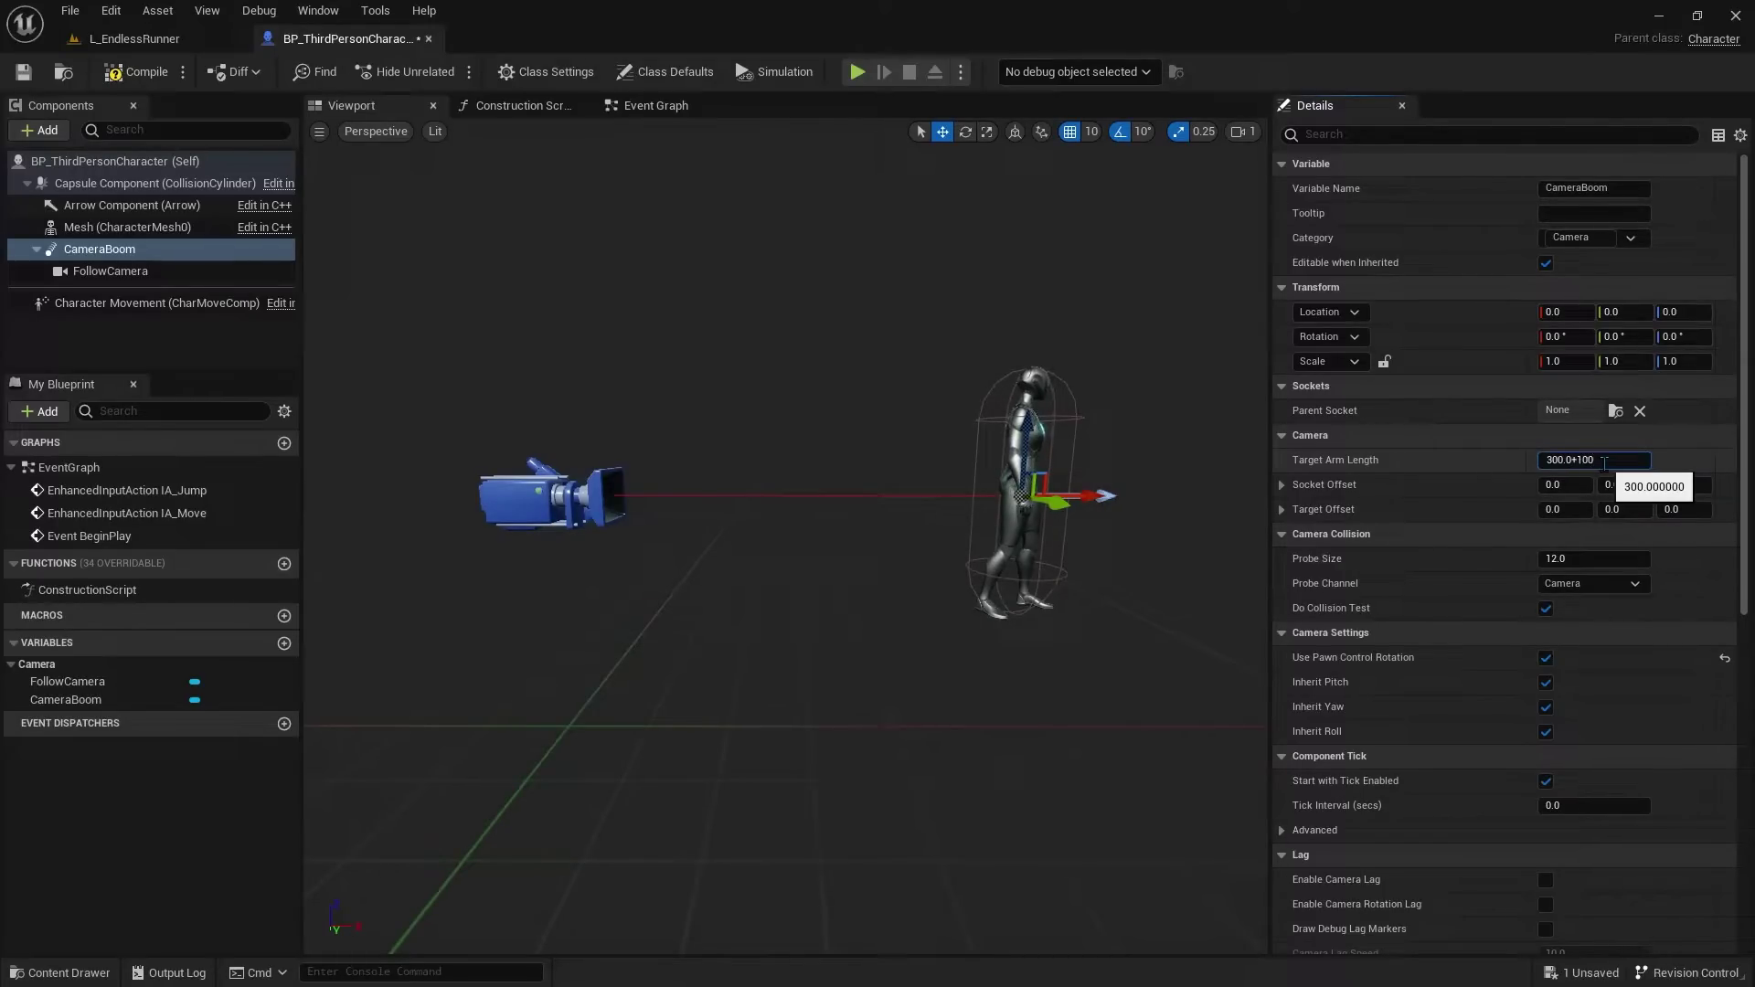
{"action": "key", "text": "Return"}
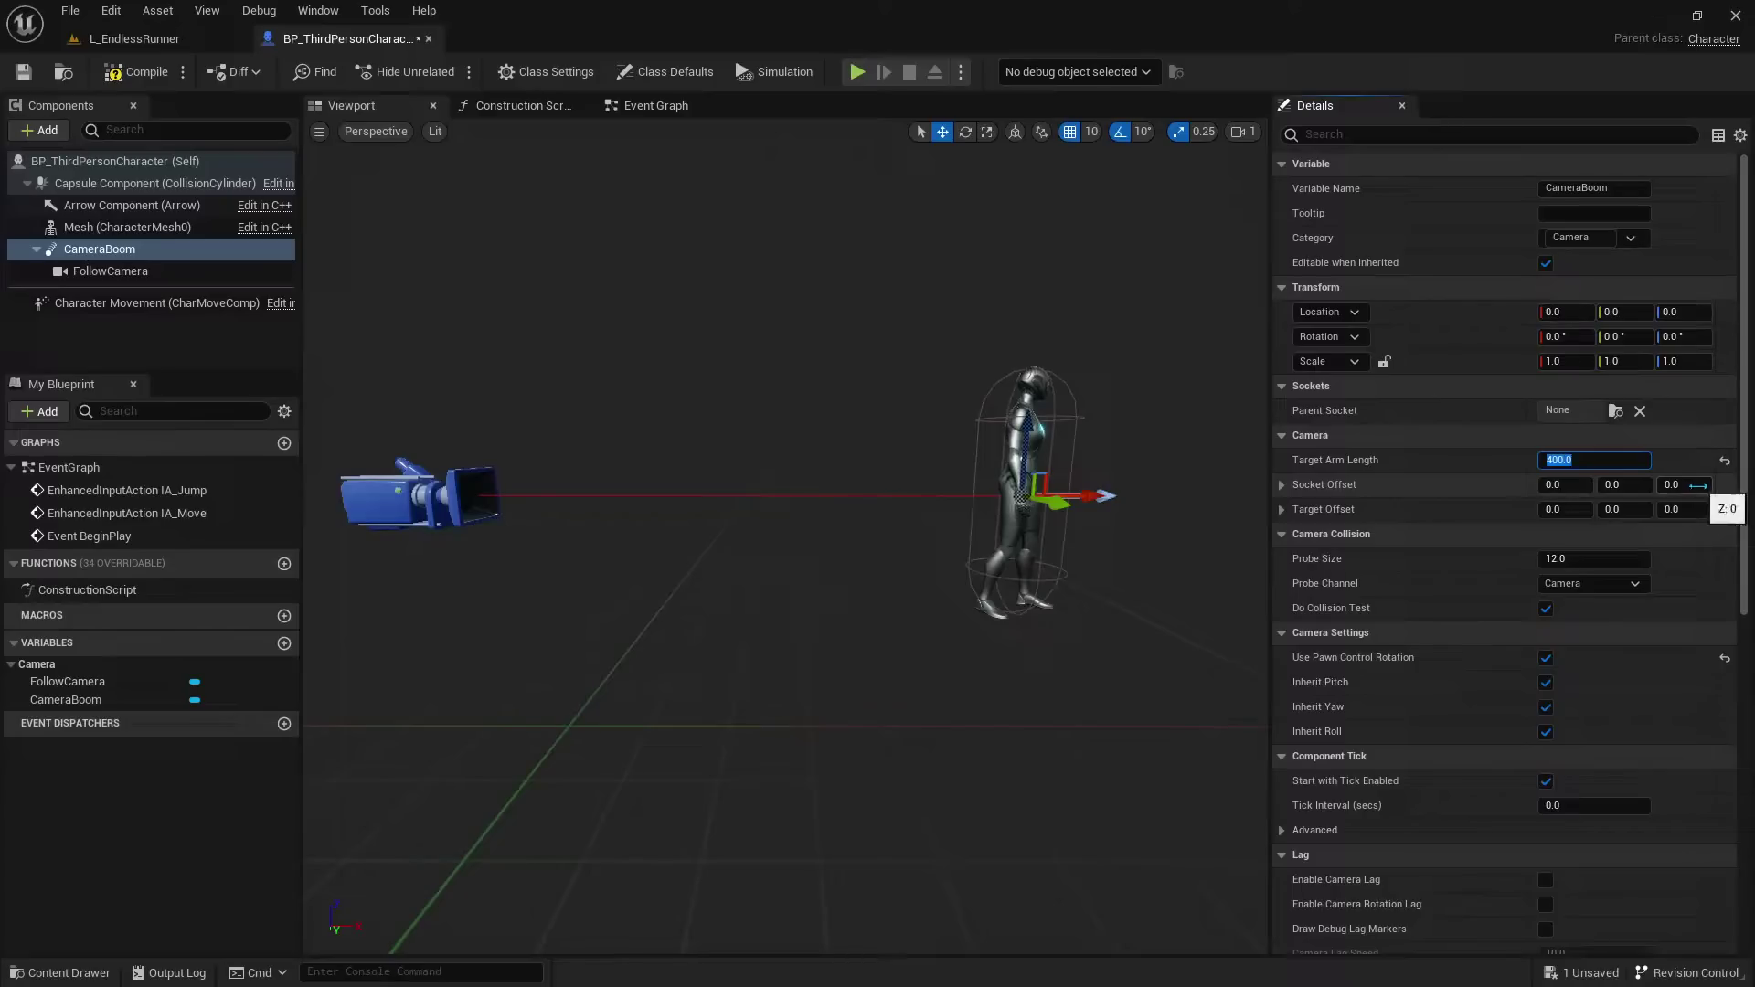
{"action": "left_click", "coordinate": [1698, 485]}
{"action": "type", "text": "100"}
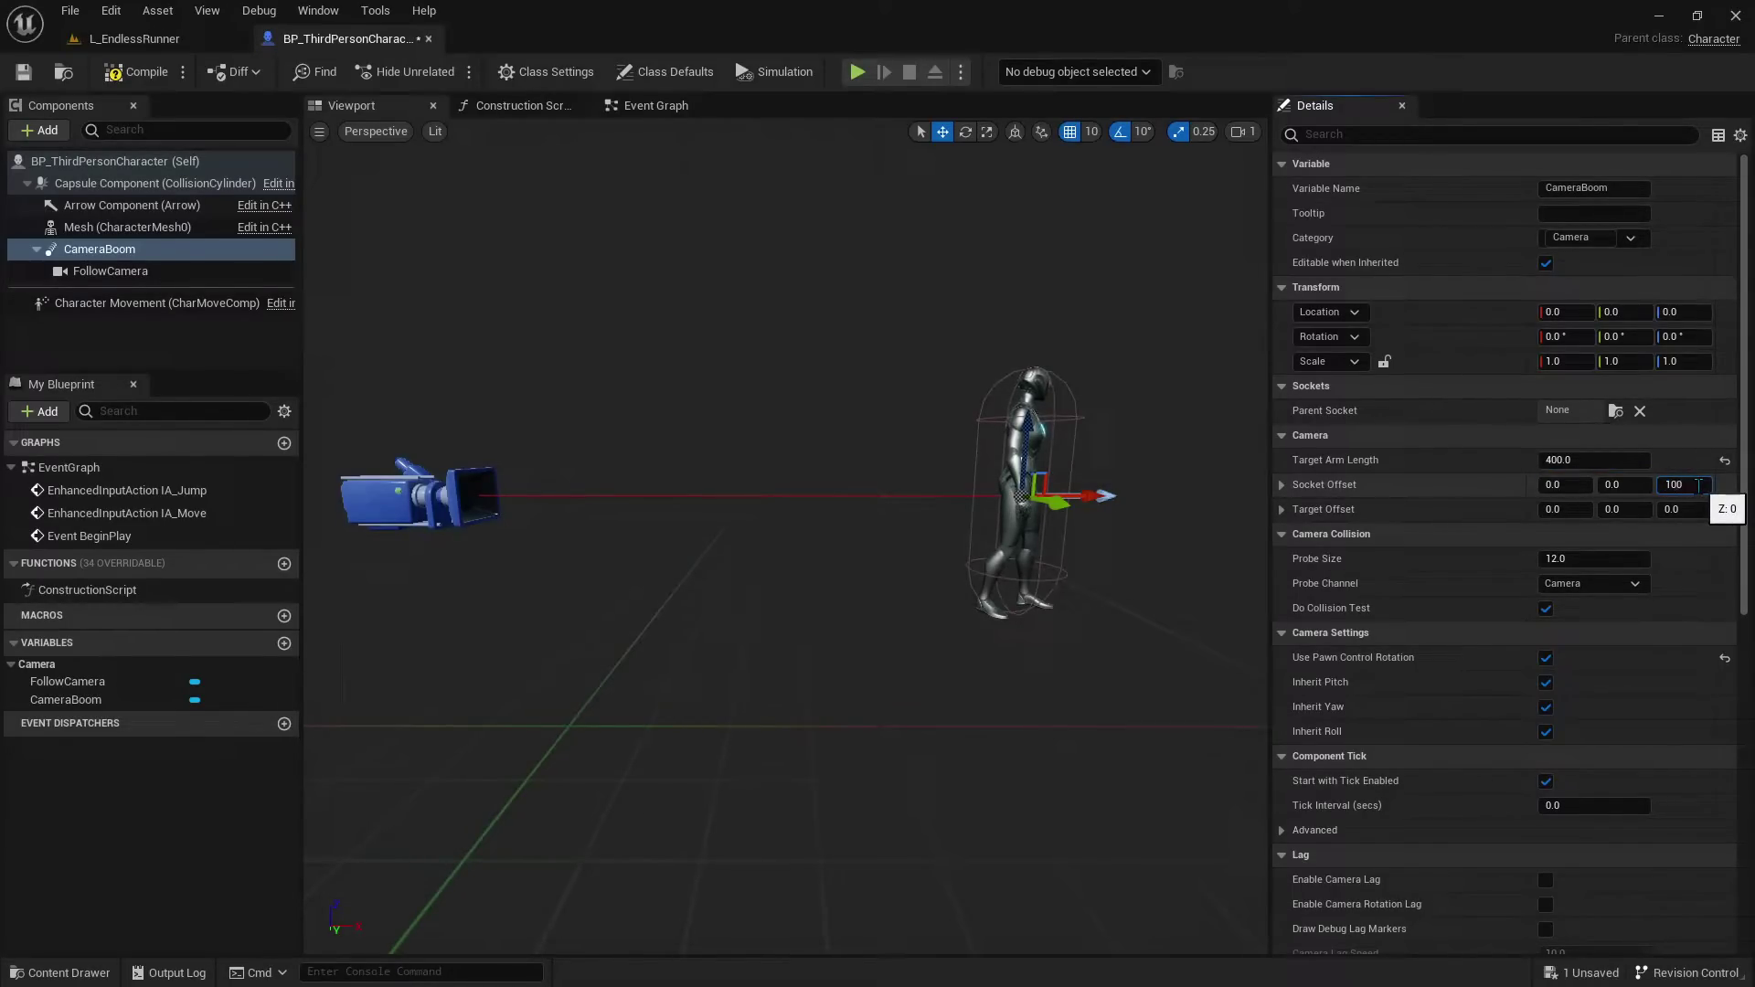
{"action": "key", "text": "Return"}
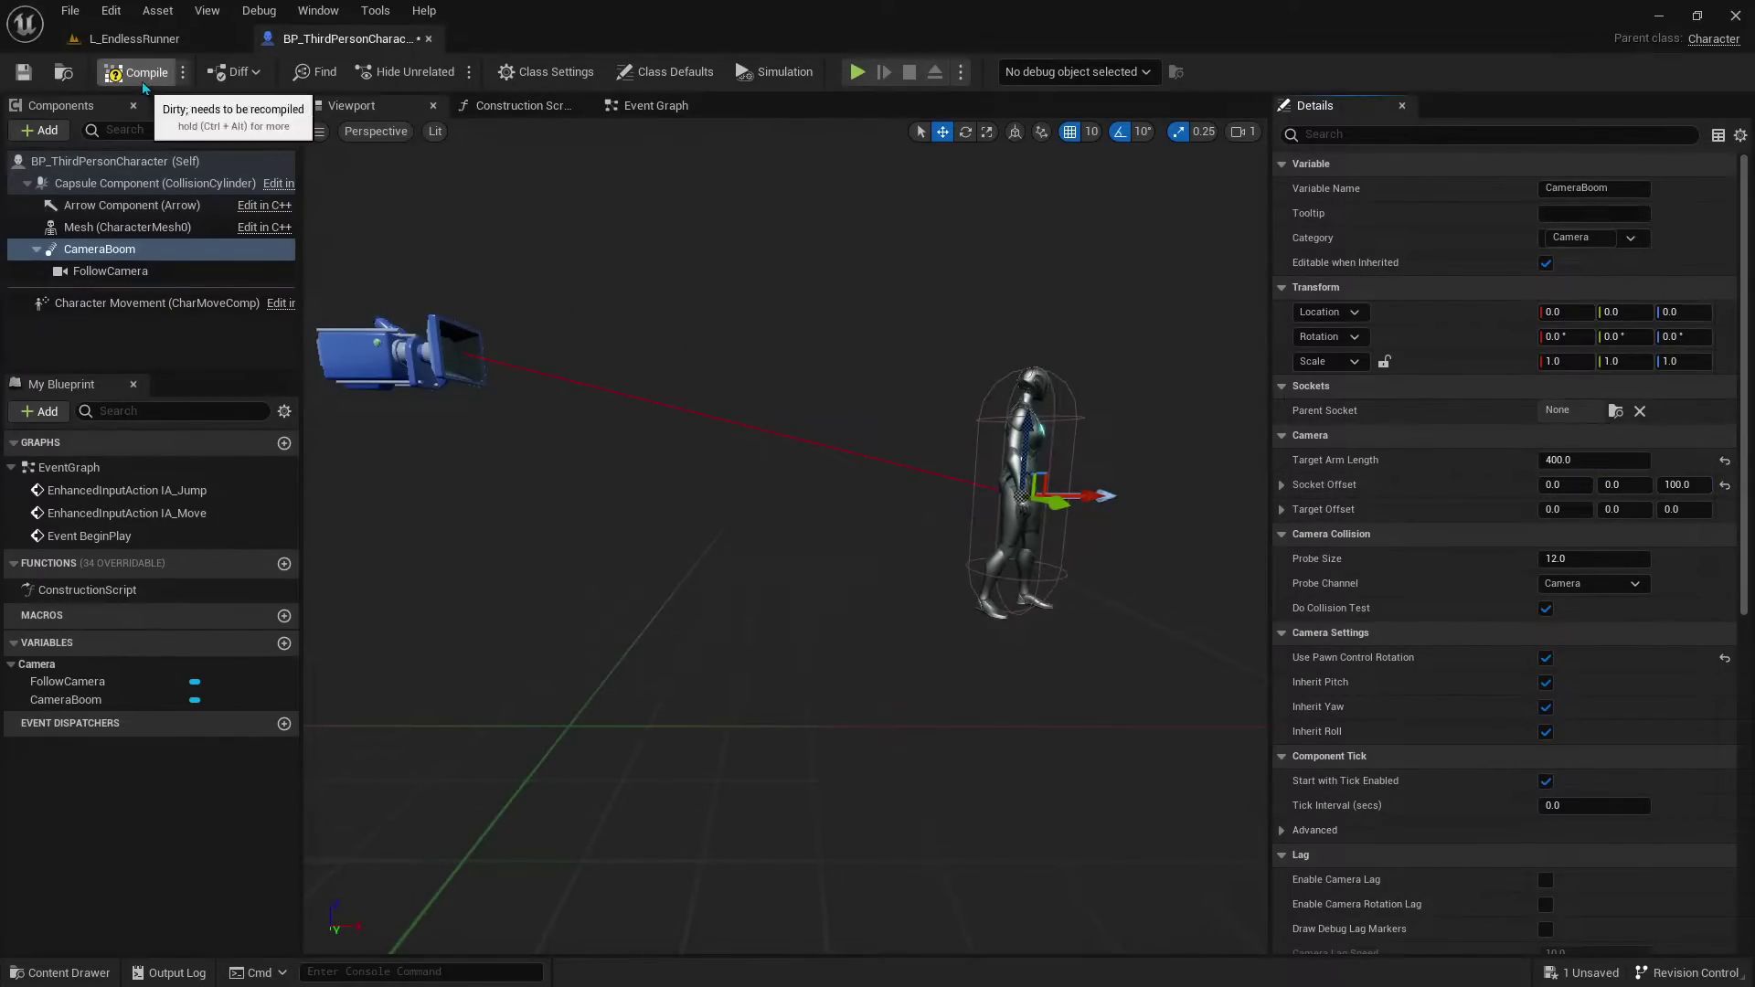
{"action": "left_click", "coordinate": [137, 42]}
Step: Play L_EndlessRunner, steering the character with S and W under the raised camera, then stop
{"action": "left_click", "coordinate": [411, 72]}
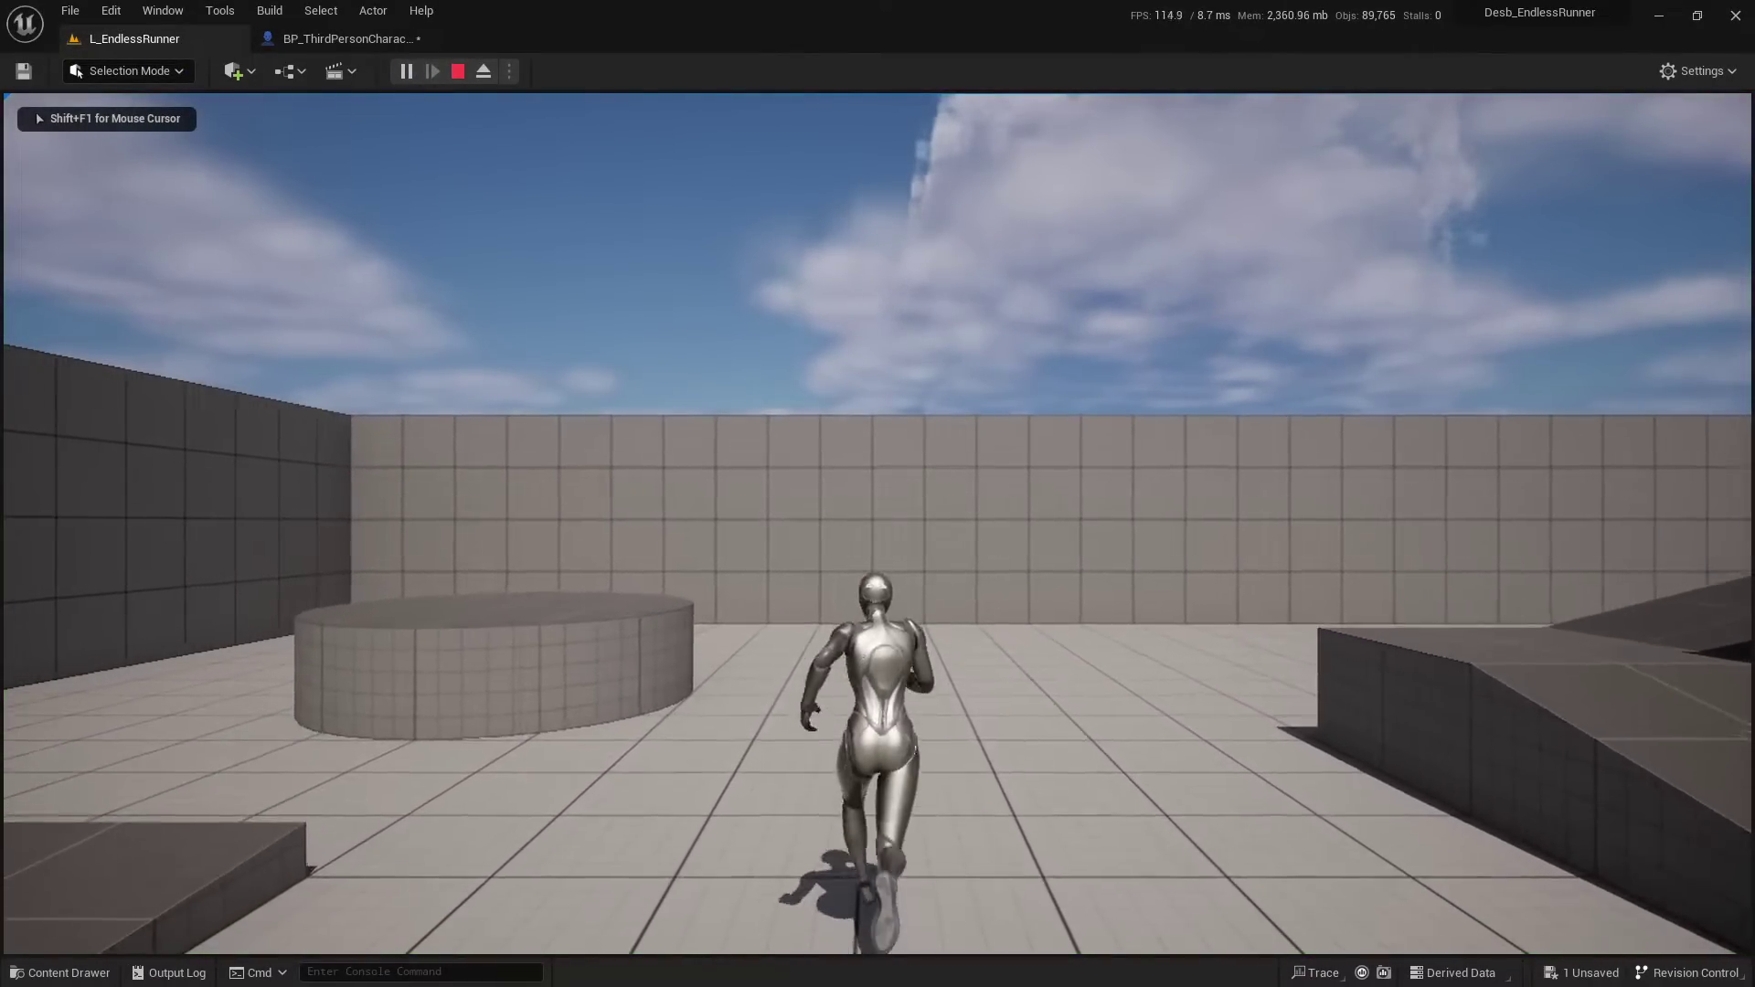
{"action": "key", "text": "s"}
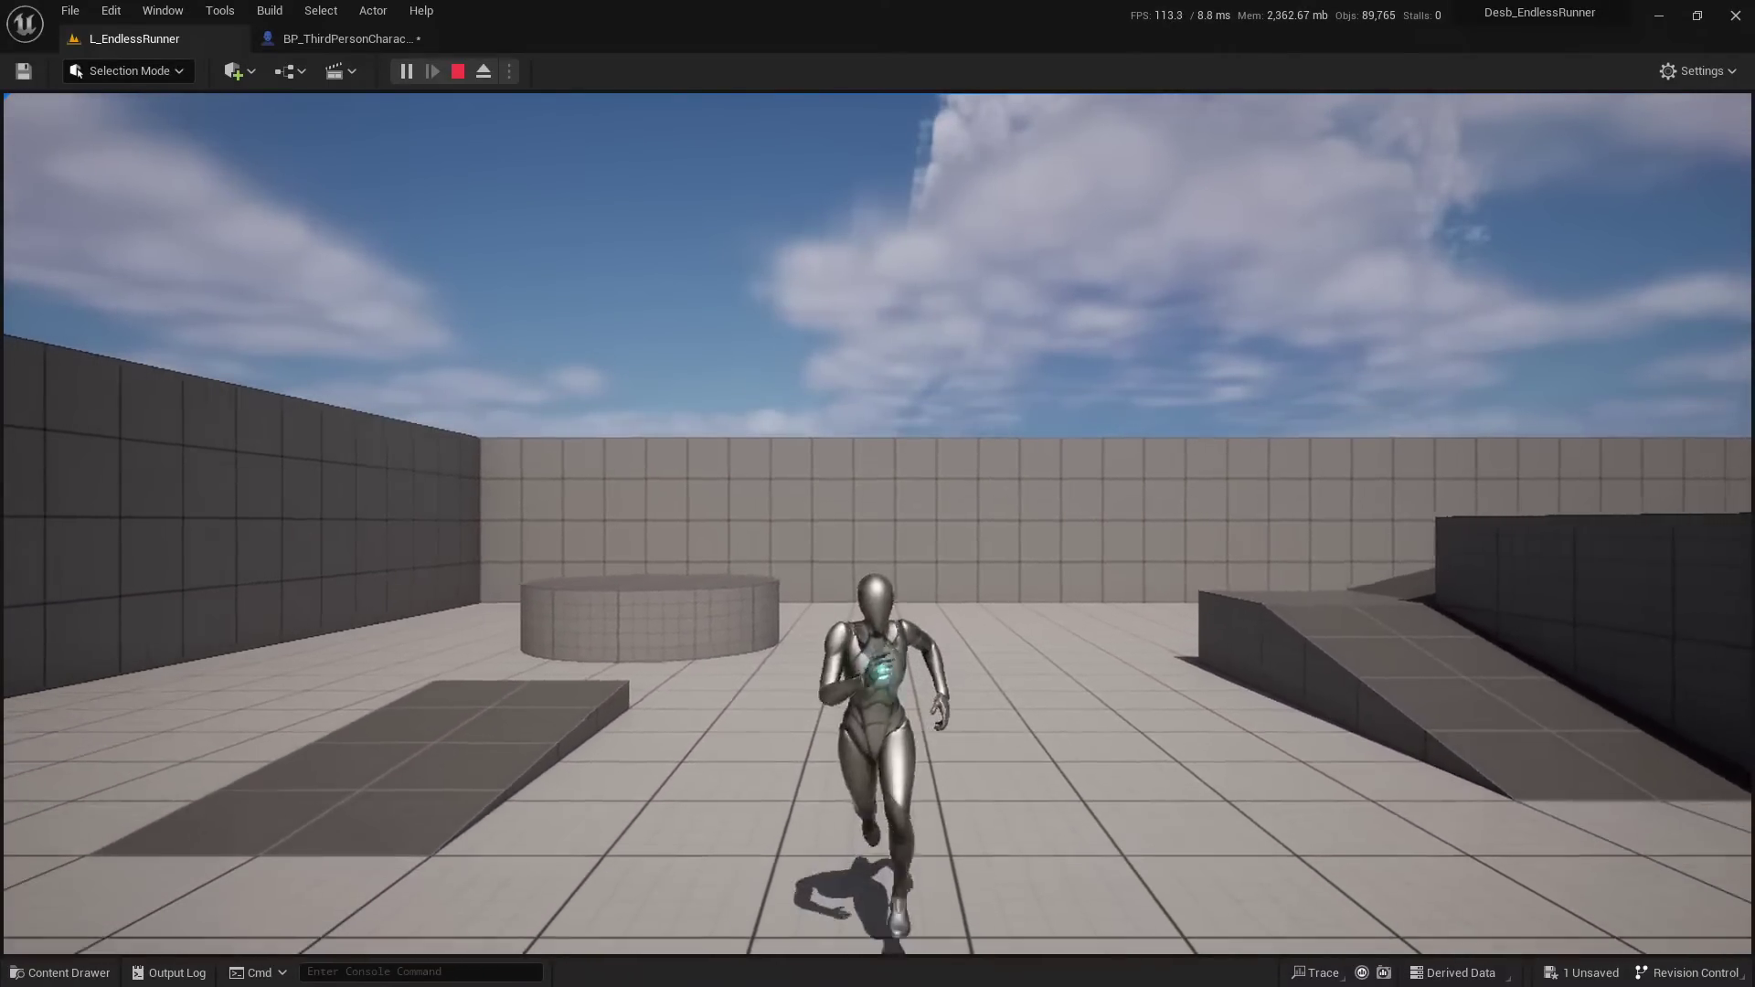
{"action": "key", "text": "w"}
{"action": "key", "text": "Escape"}
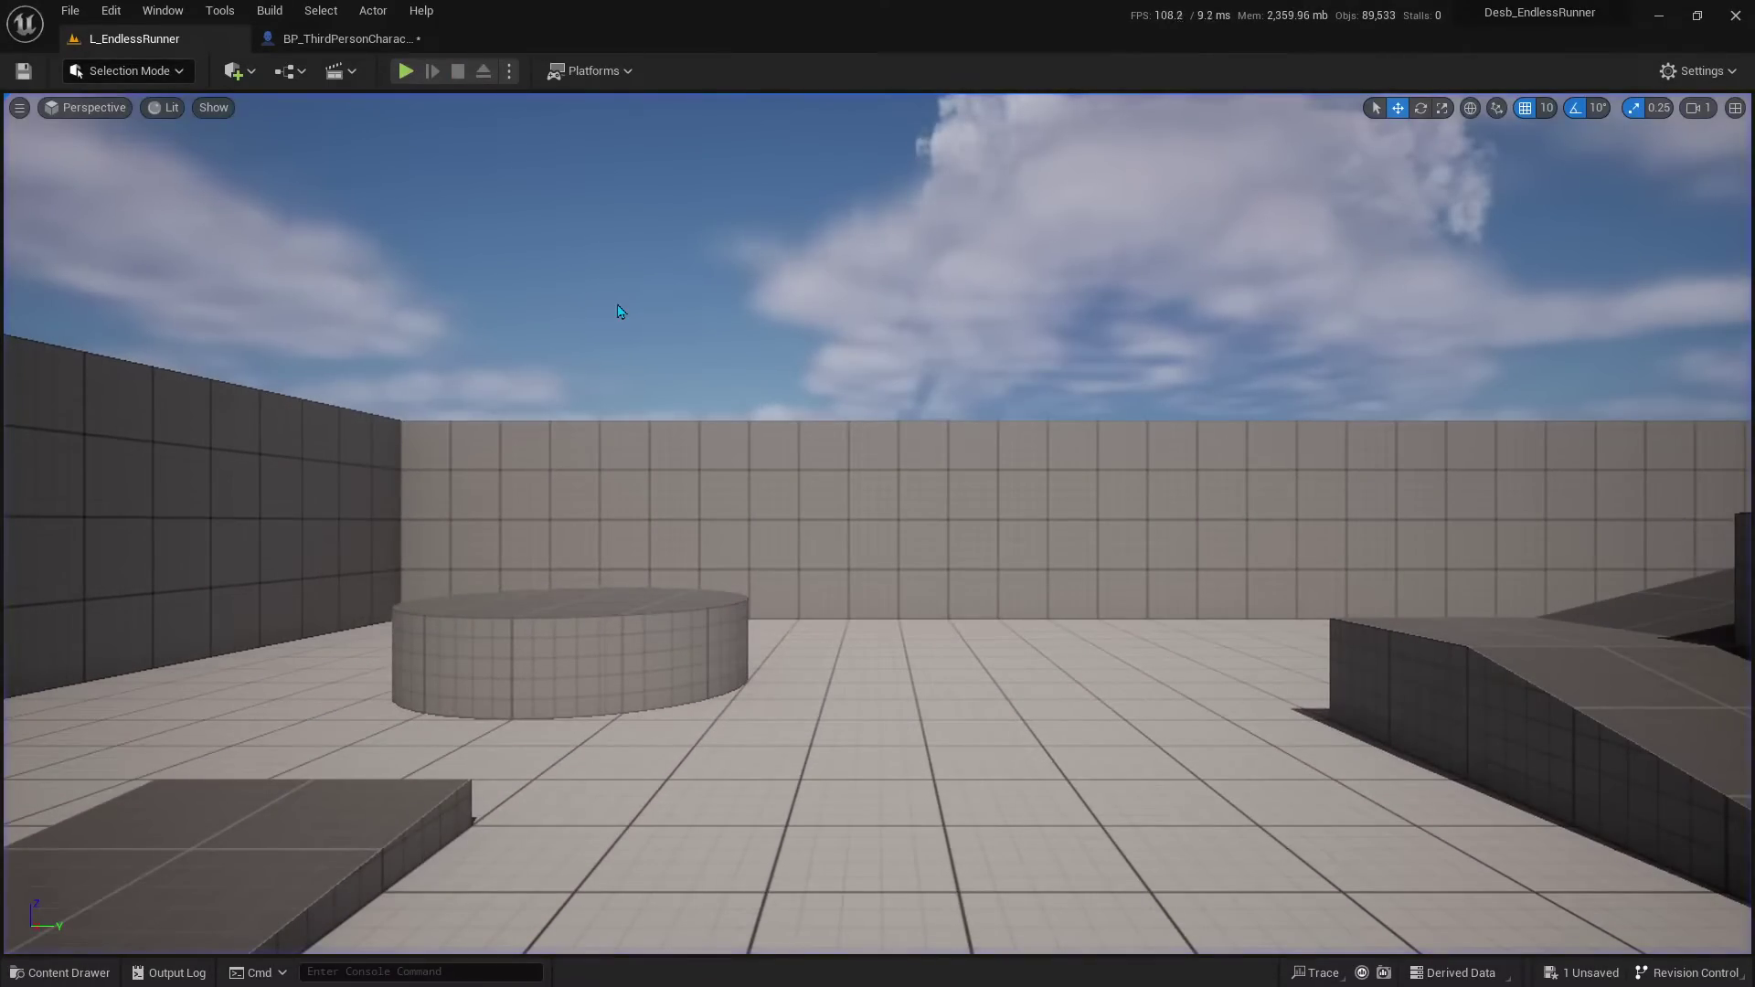
Step: Change CameraBoom's Target Arm Length to 450 and go back to the level
{"action": "left_click", "coordinate": [361, 38]}
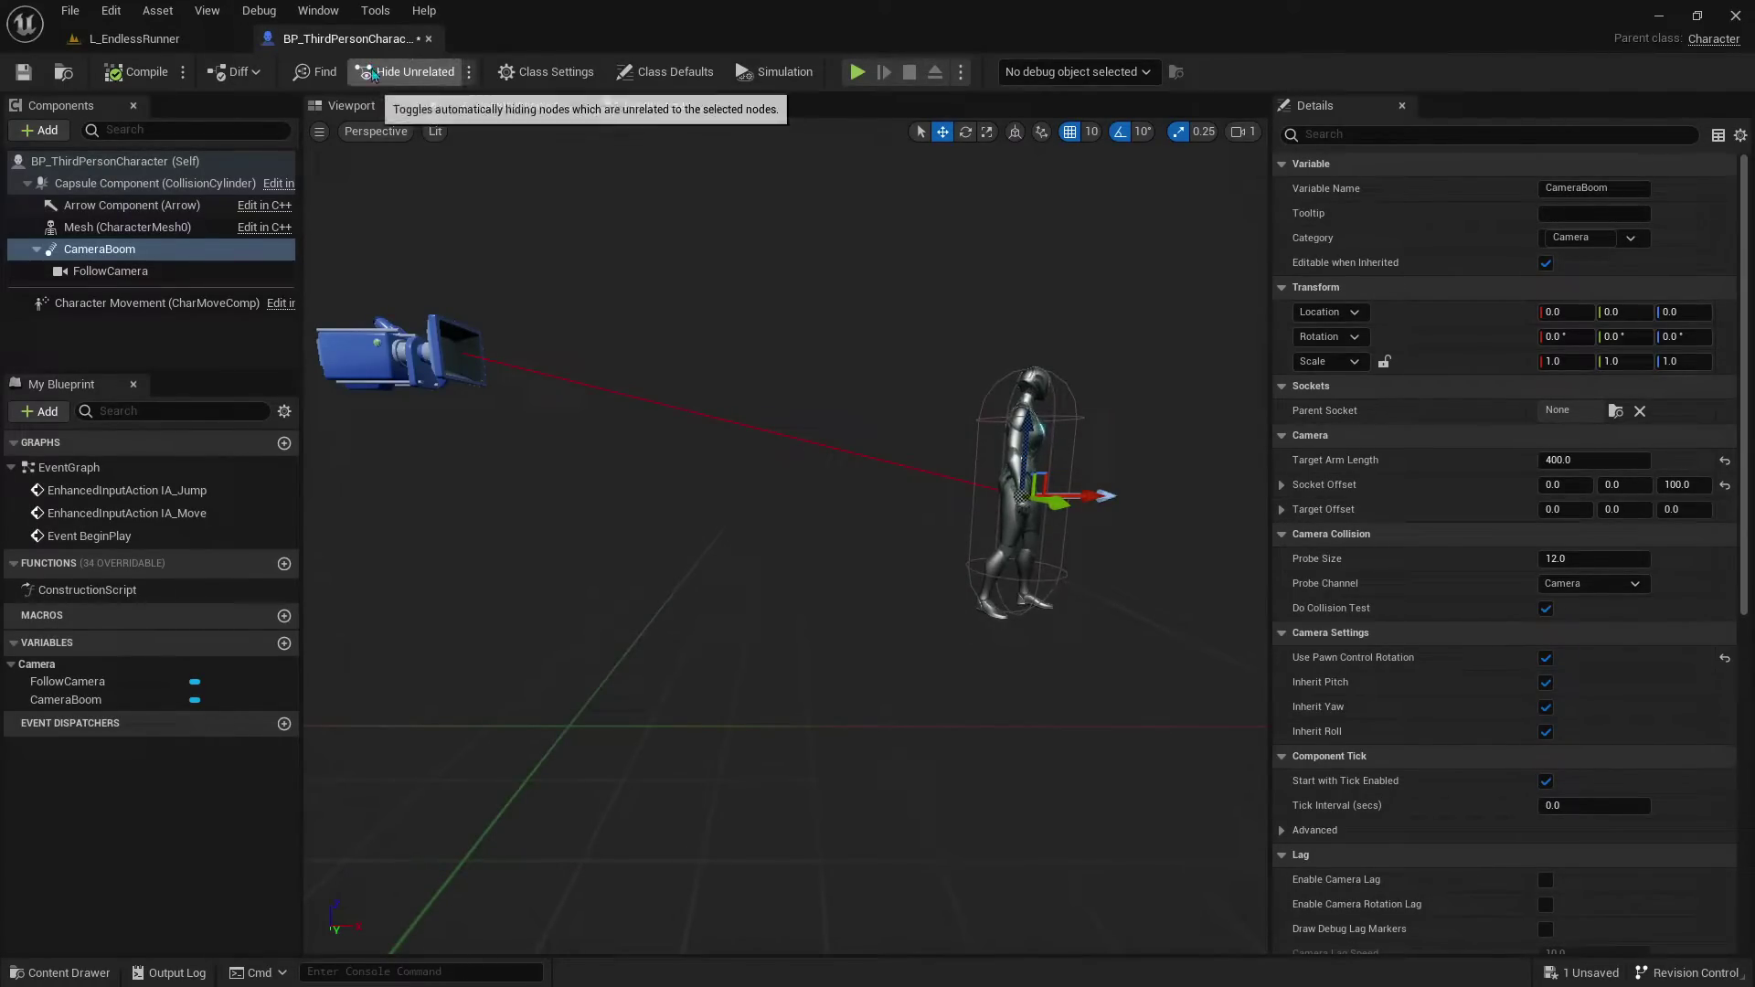
{"action": "left_click", "coordinate": [1598, 460]}
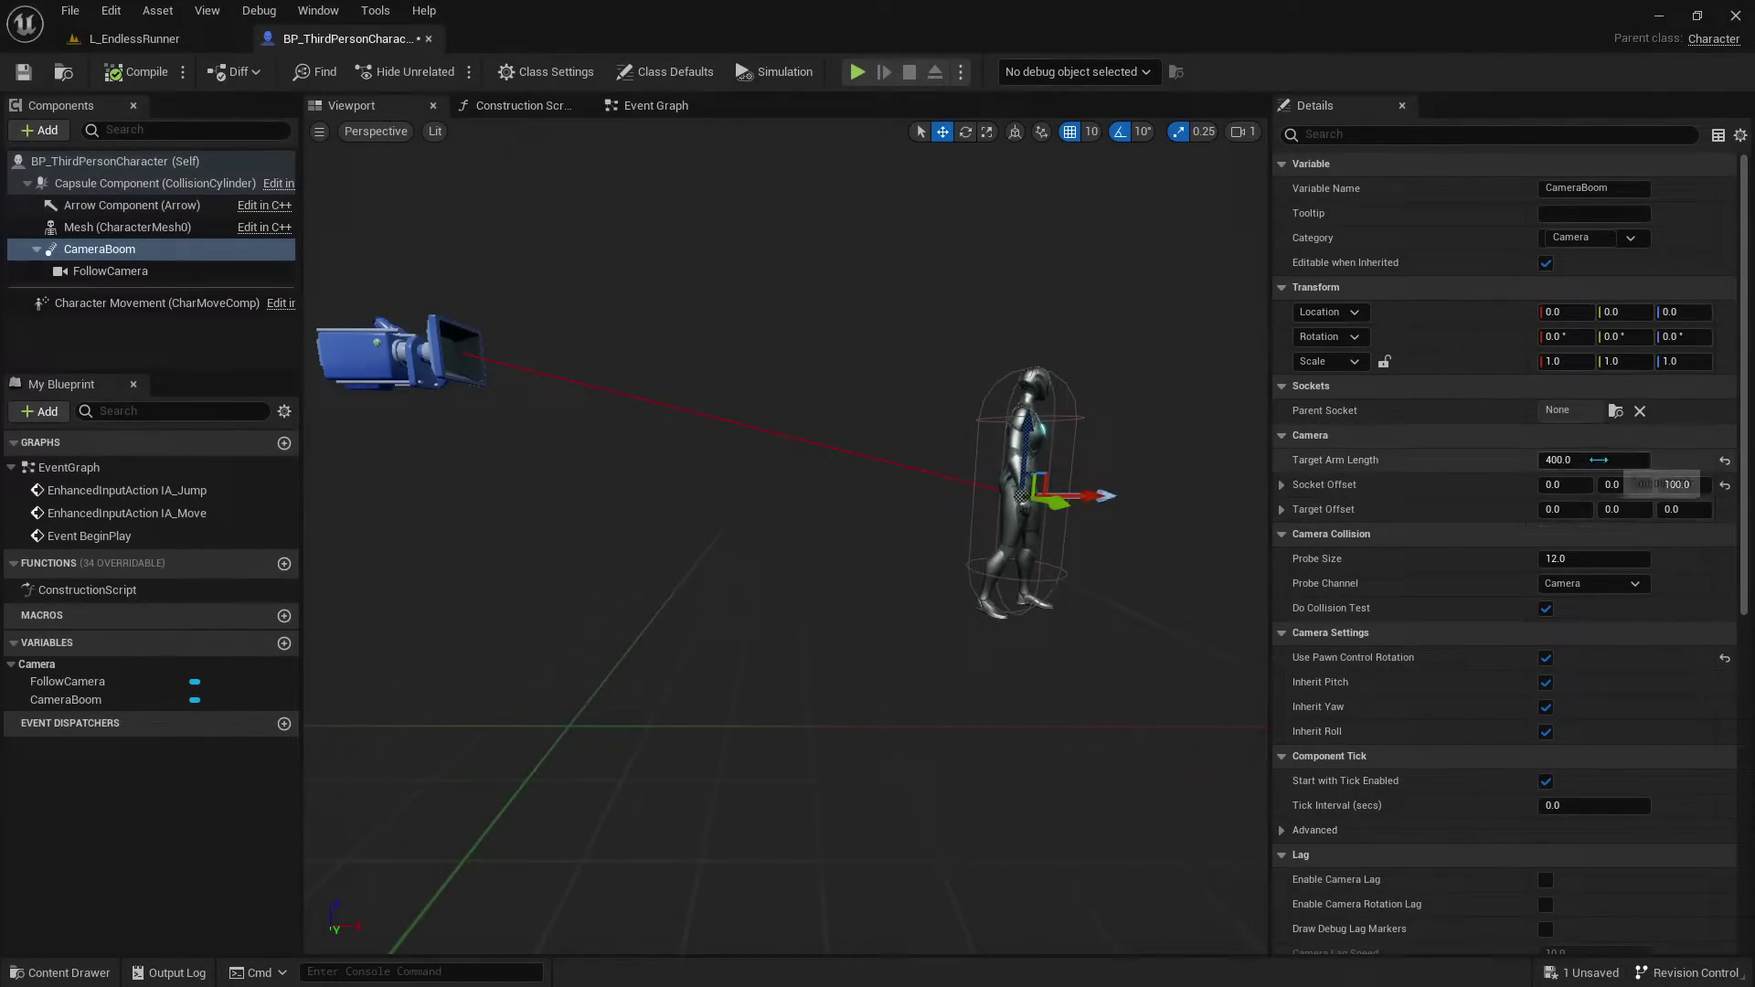
{"action": "type", "text": "450"}
{"action": "key", "text": "Return"}
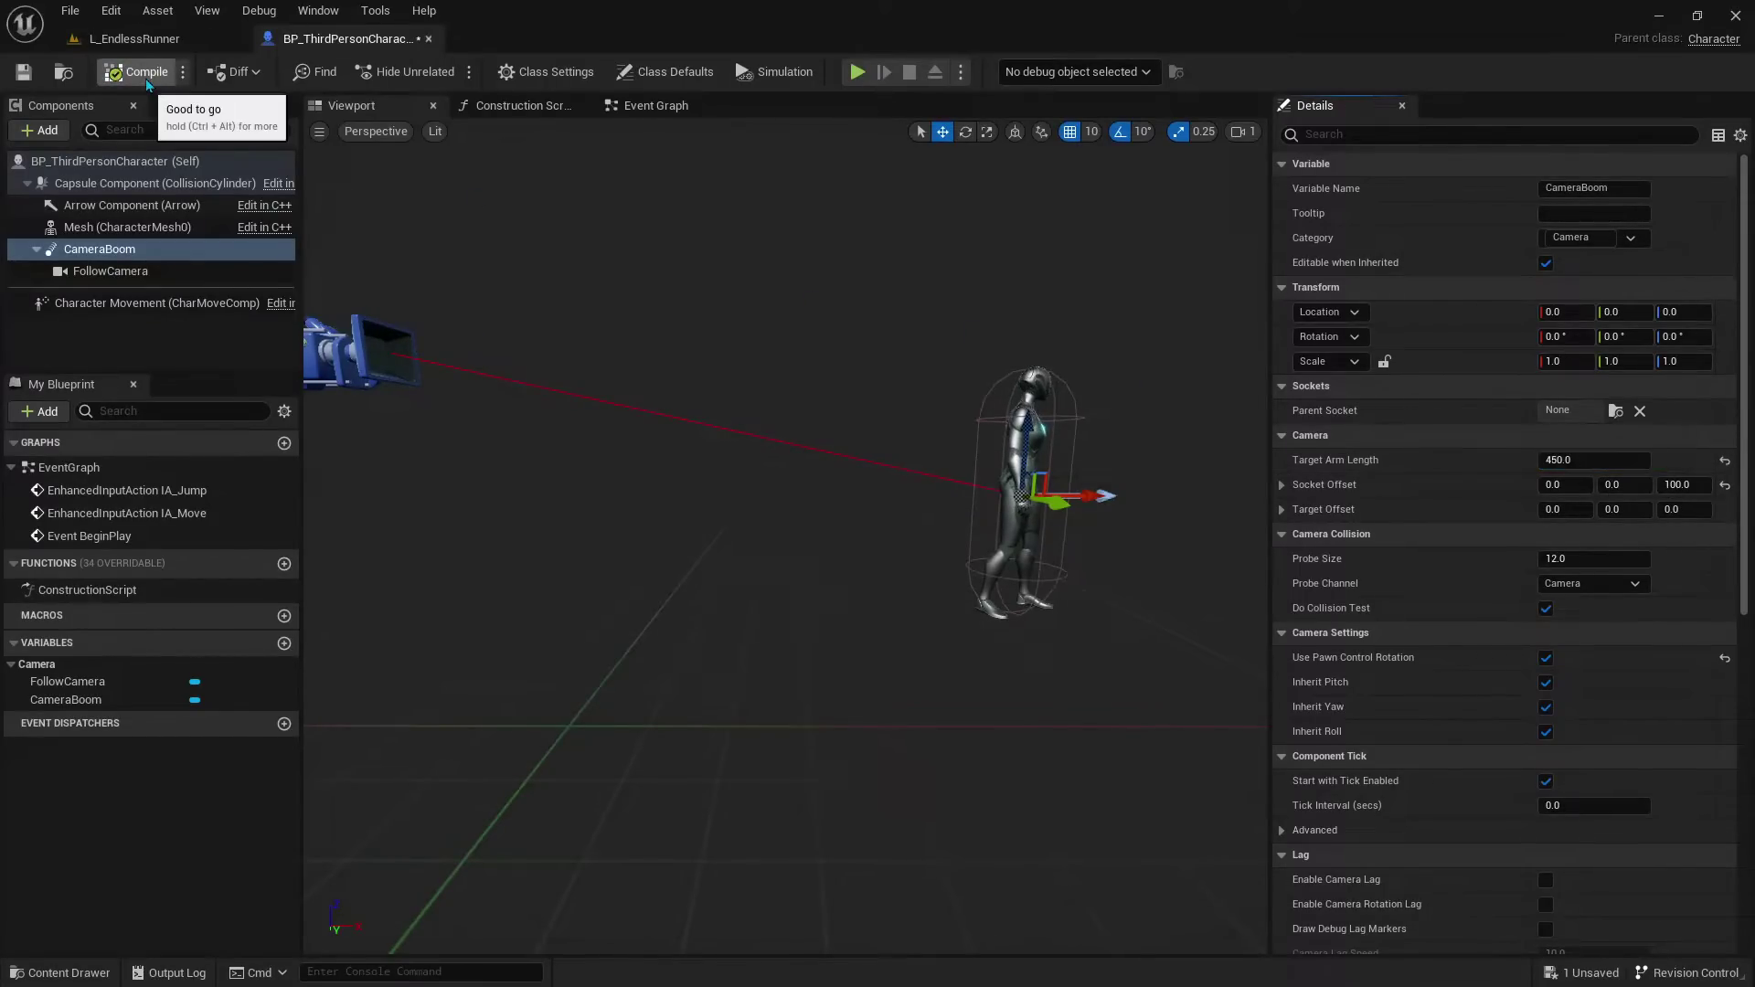
{"action": "left_click", "coordinate": [137, 38]}
Step: Playtest fullscreen with the 450 camera arm, steering with S and W, then exit fullscreen
{"action": "left_click", "coordinate": [406, 71]}
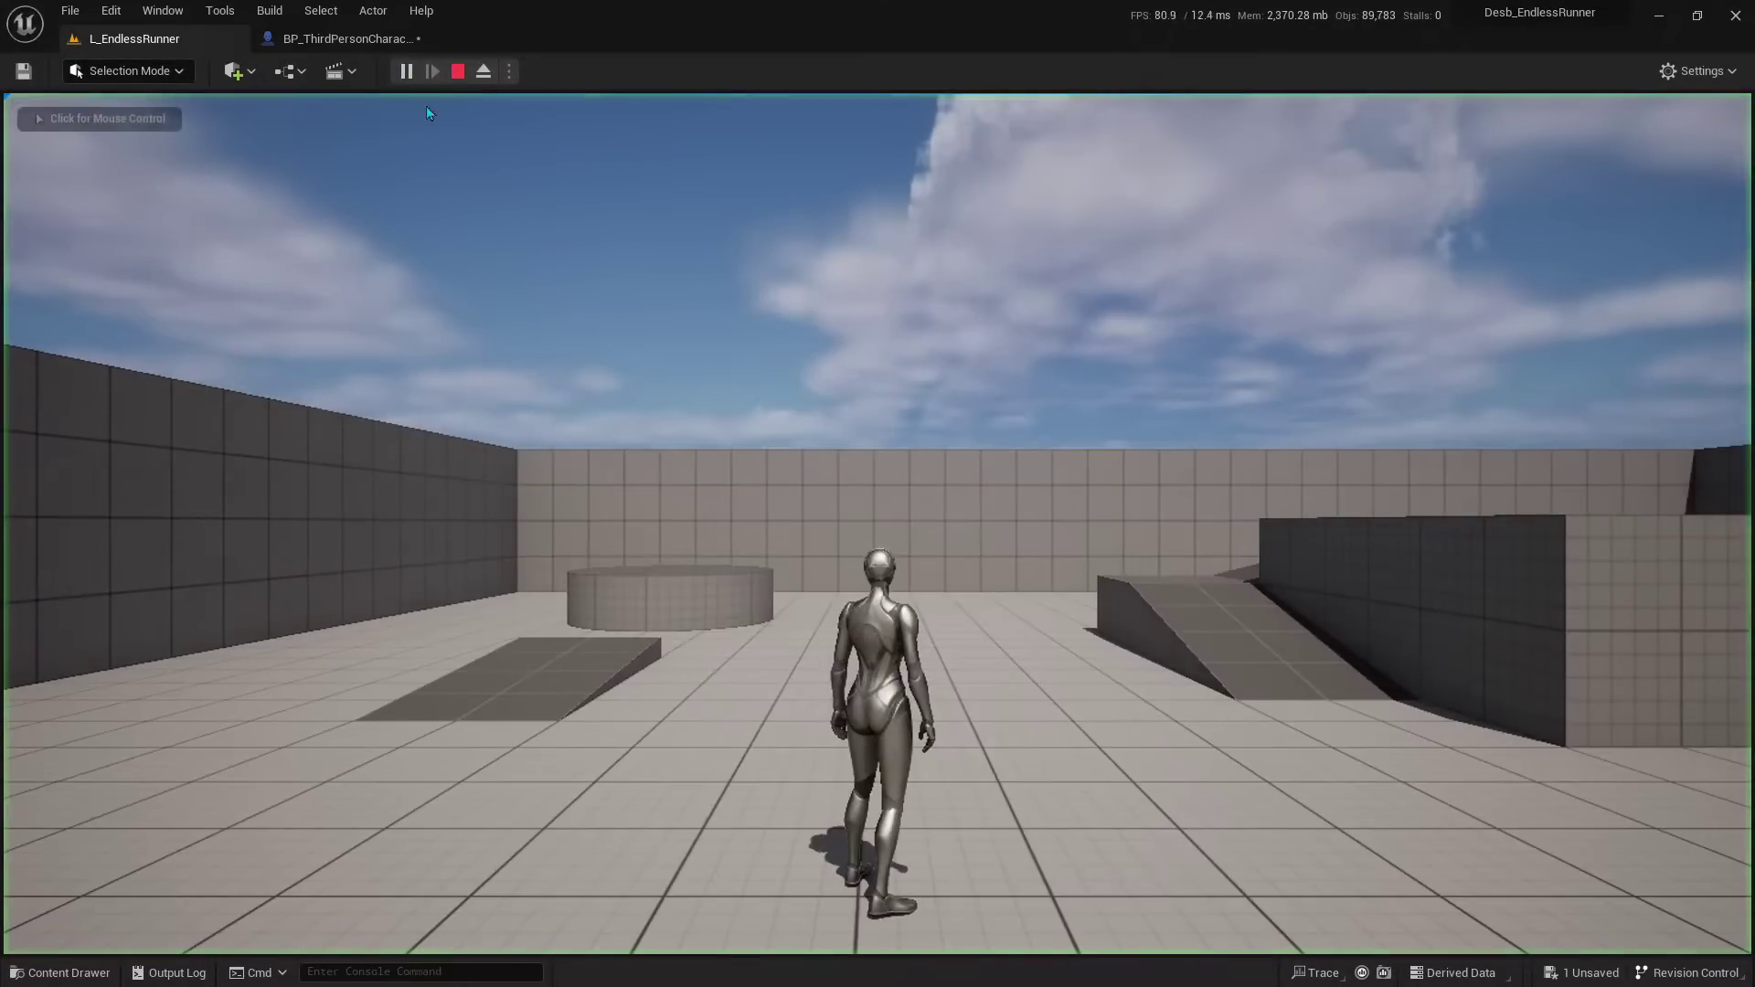
{"action": "key", "text": "F11"}
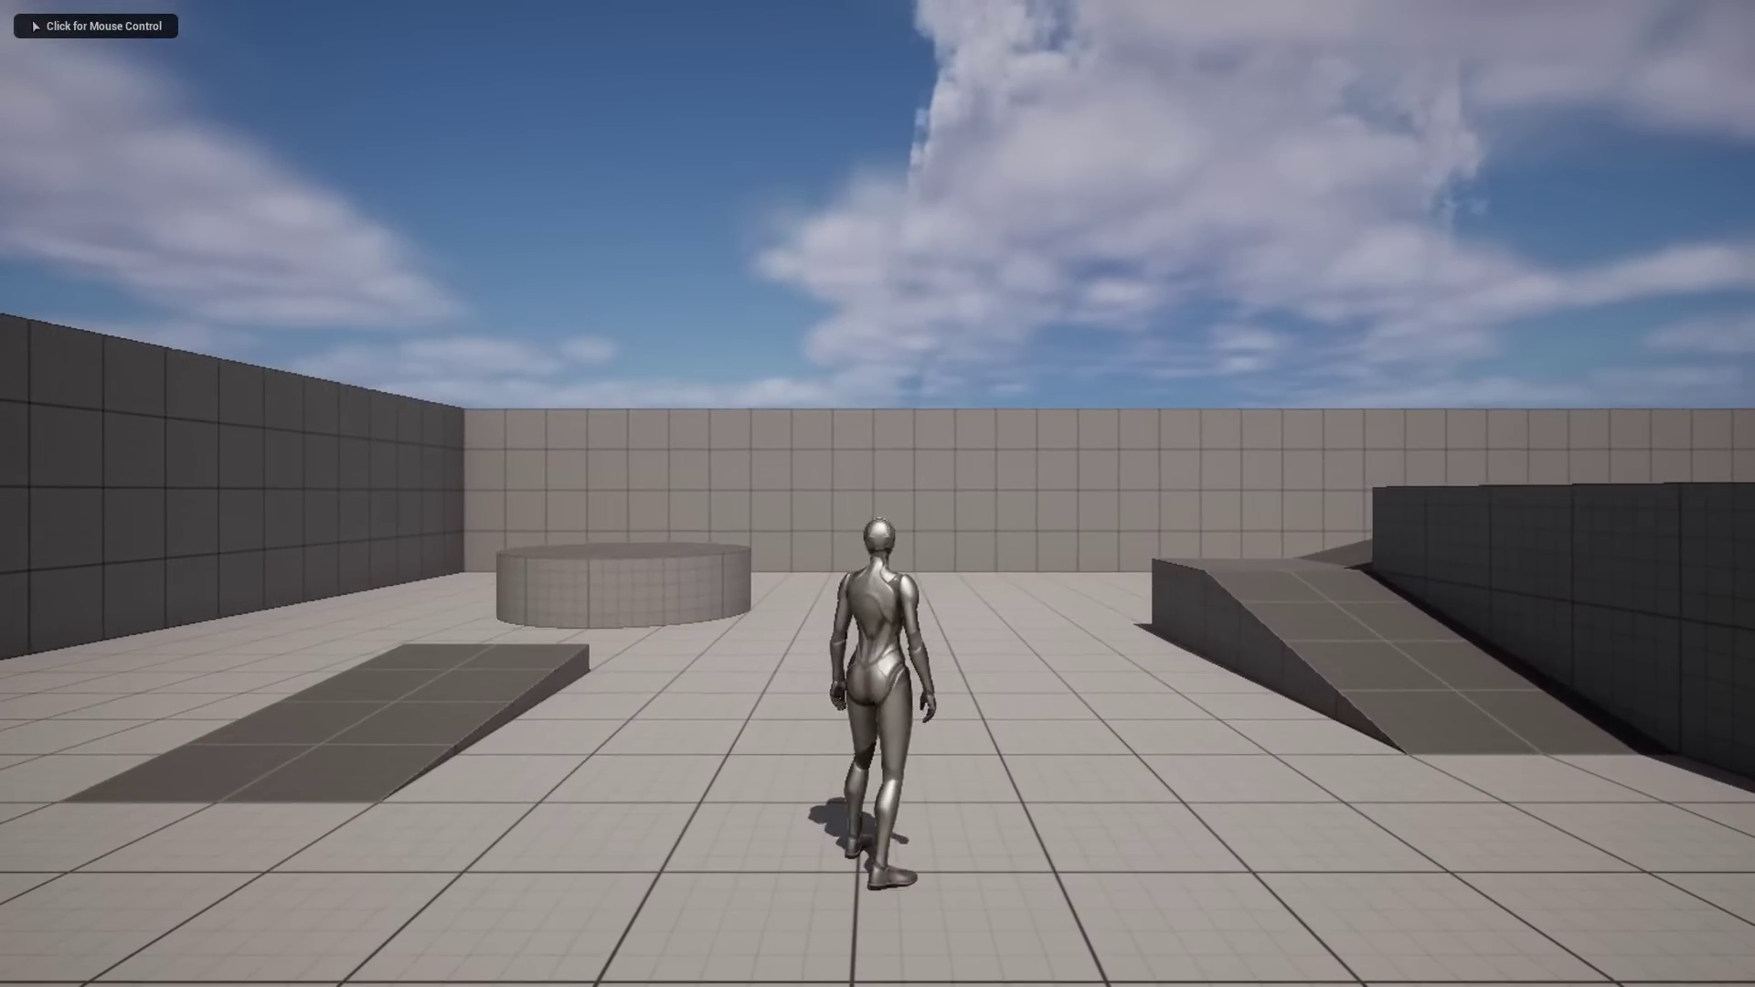
{"action": "left_click", "coordinate": [878, 494]}
{"action": "key", "text": "w"}
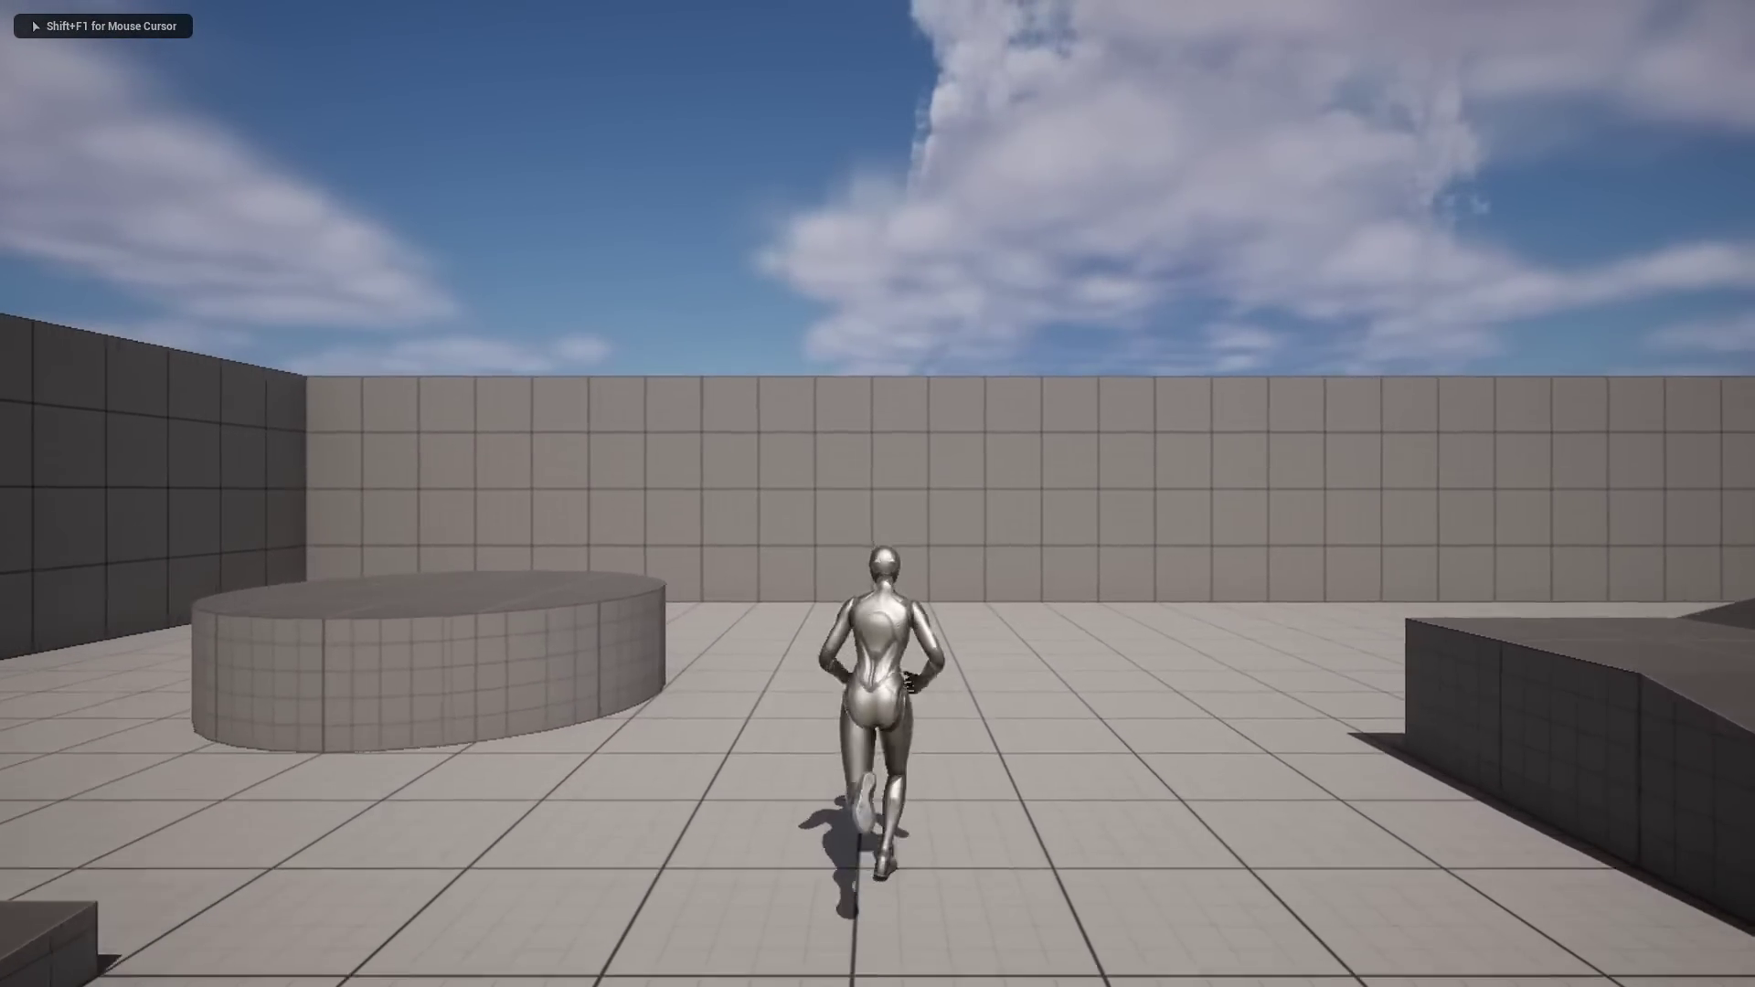
{"action": "key", "text": "s"}
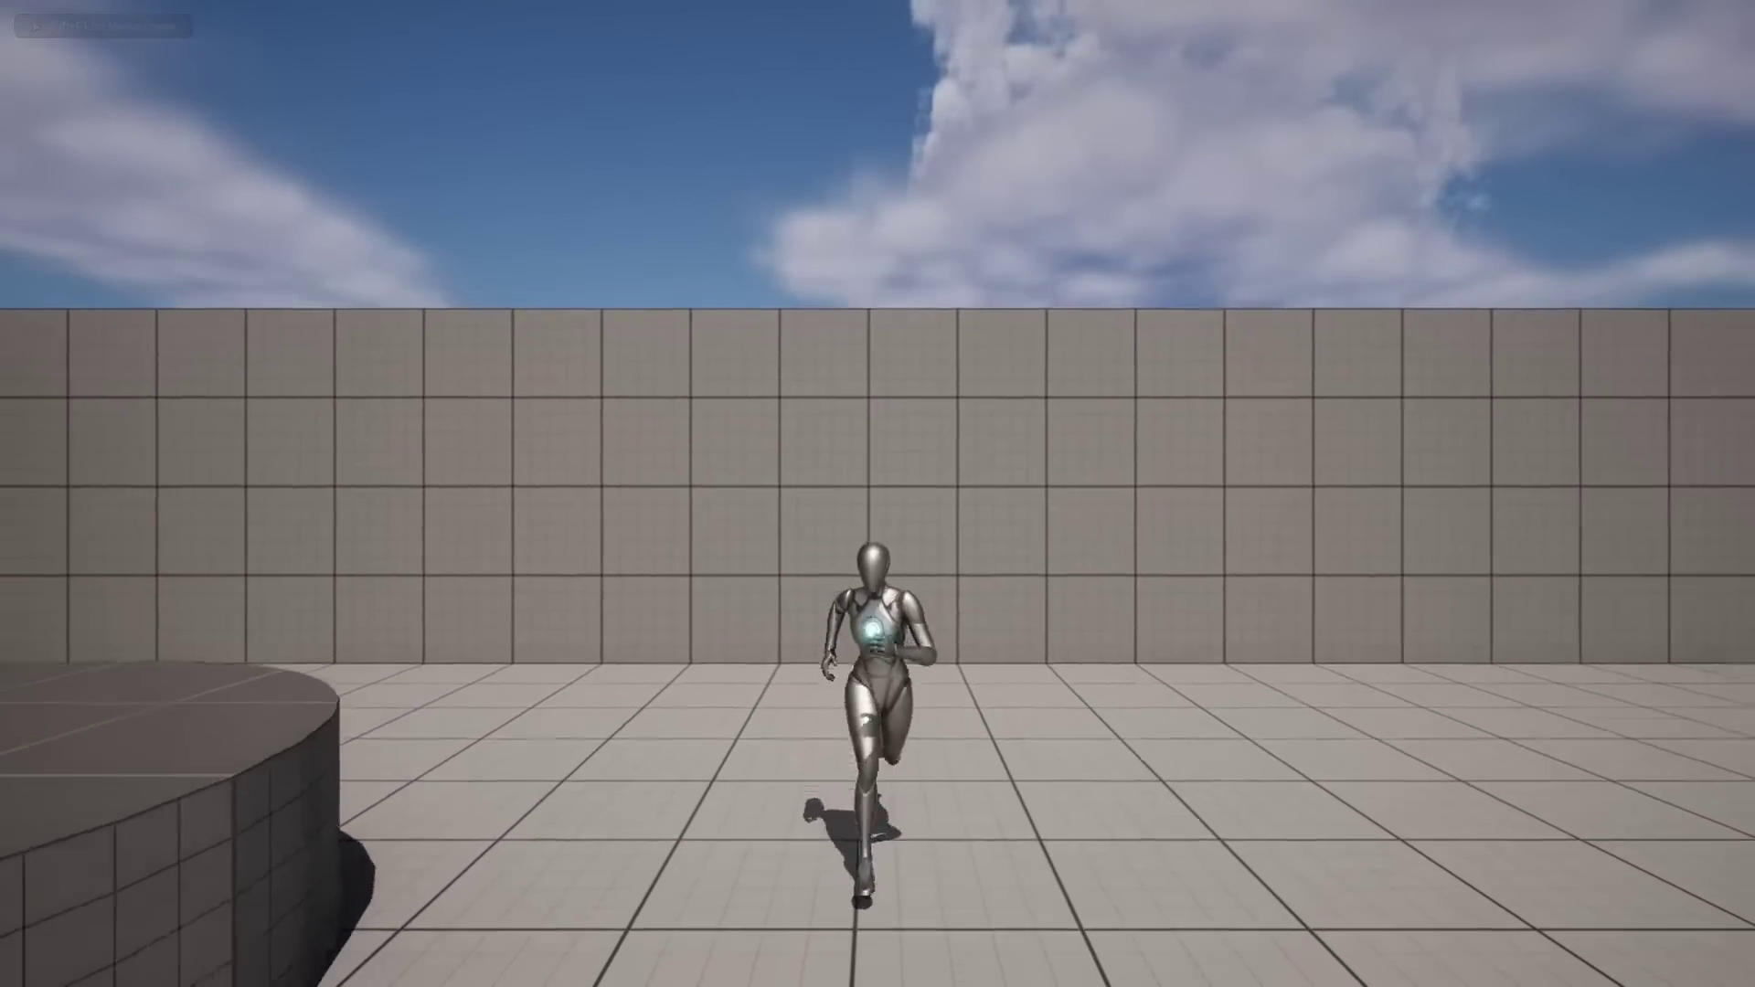
{"action": "key", "text": "w"}
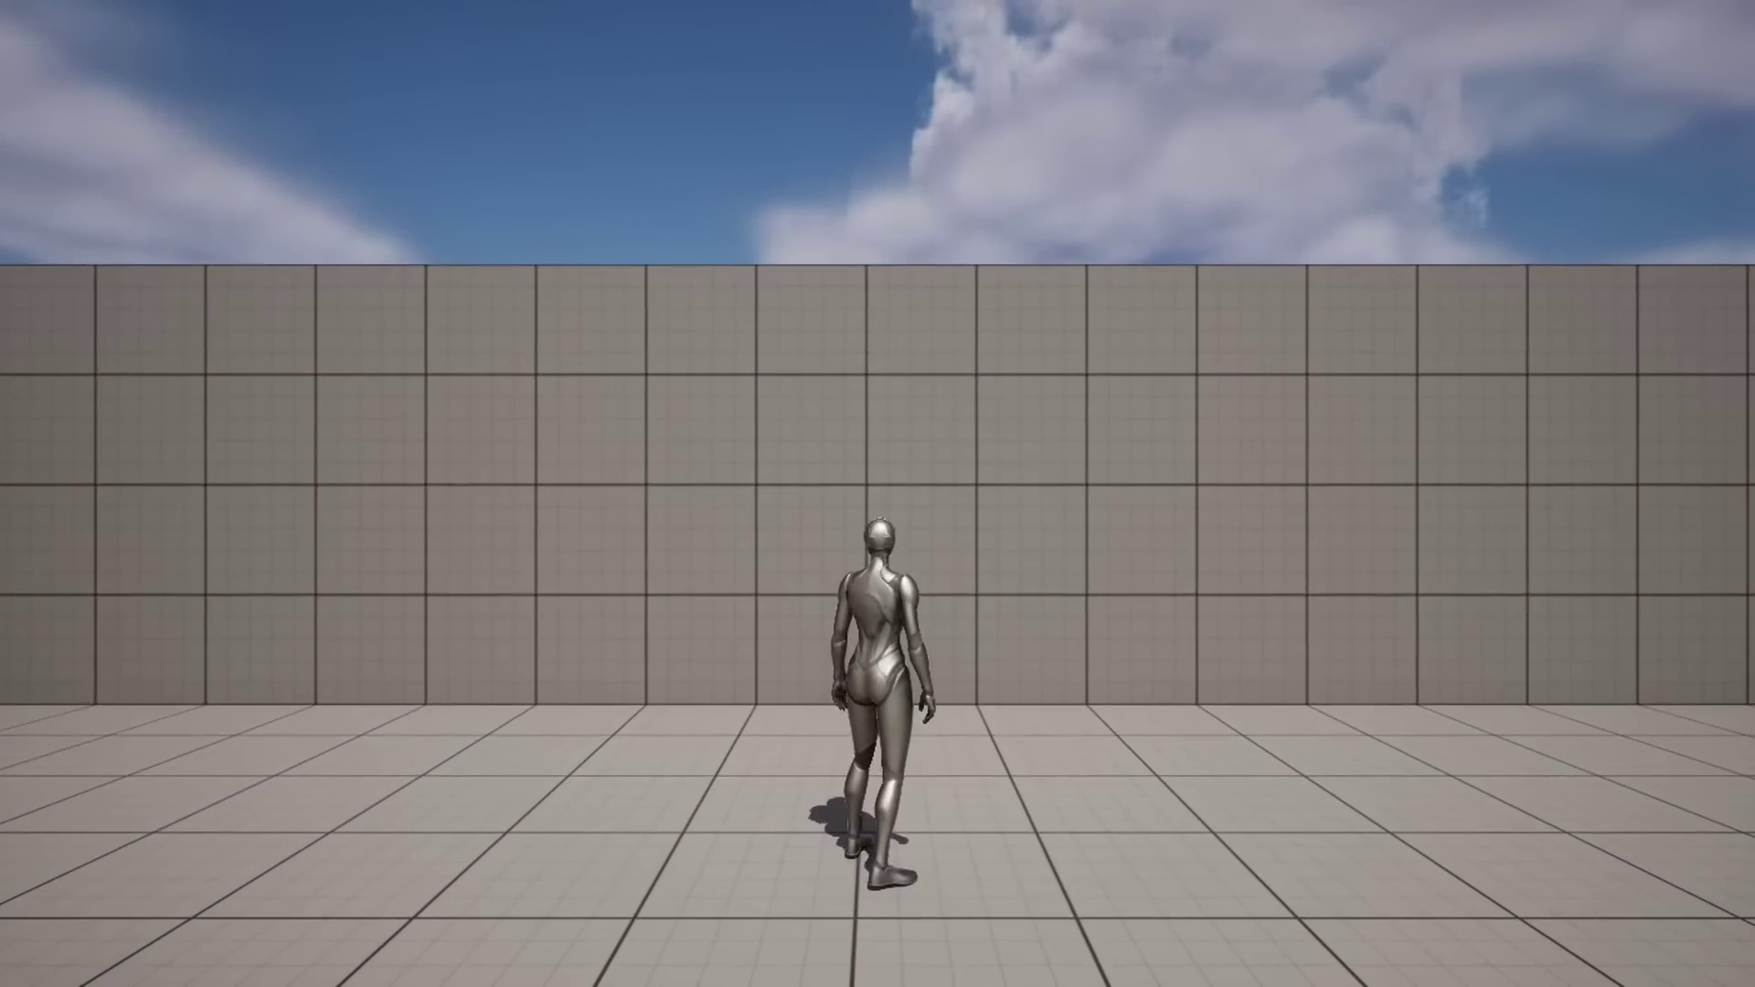
{"action": "key", "text": "Escape"}
{"action": "key", "text": "F11"}
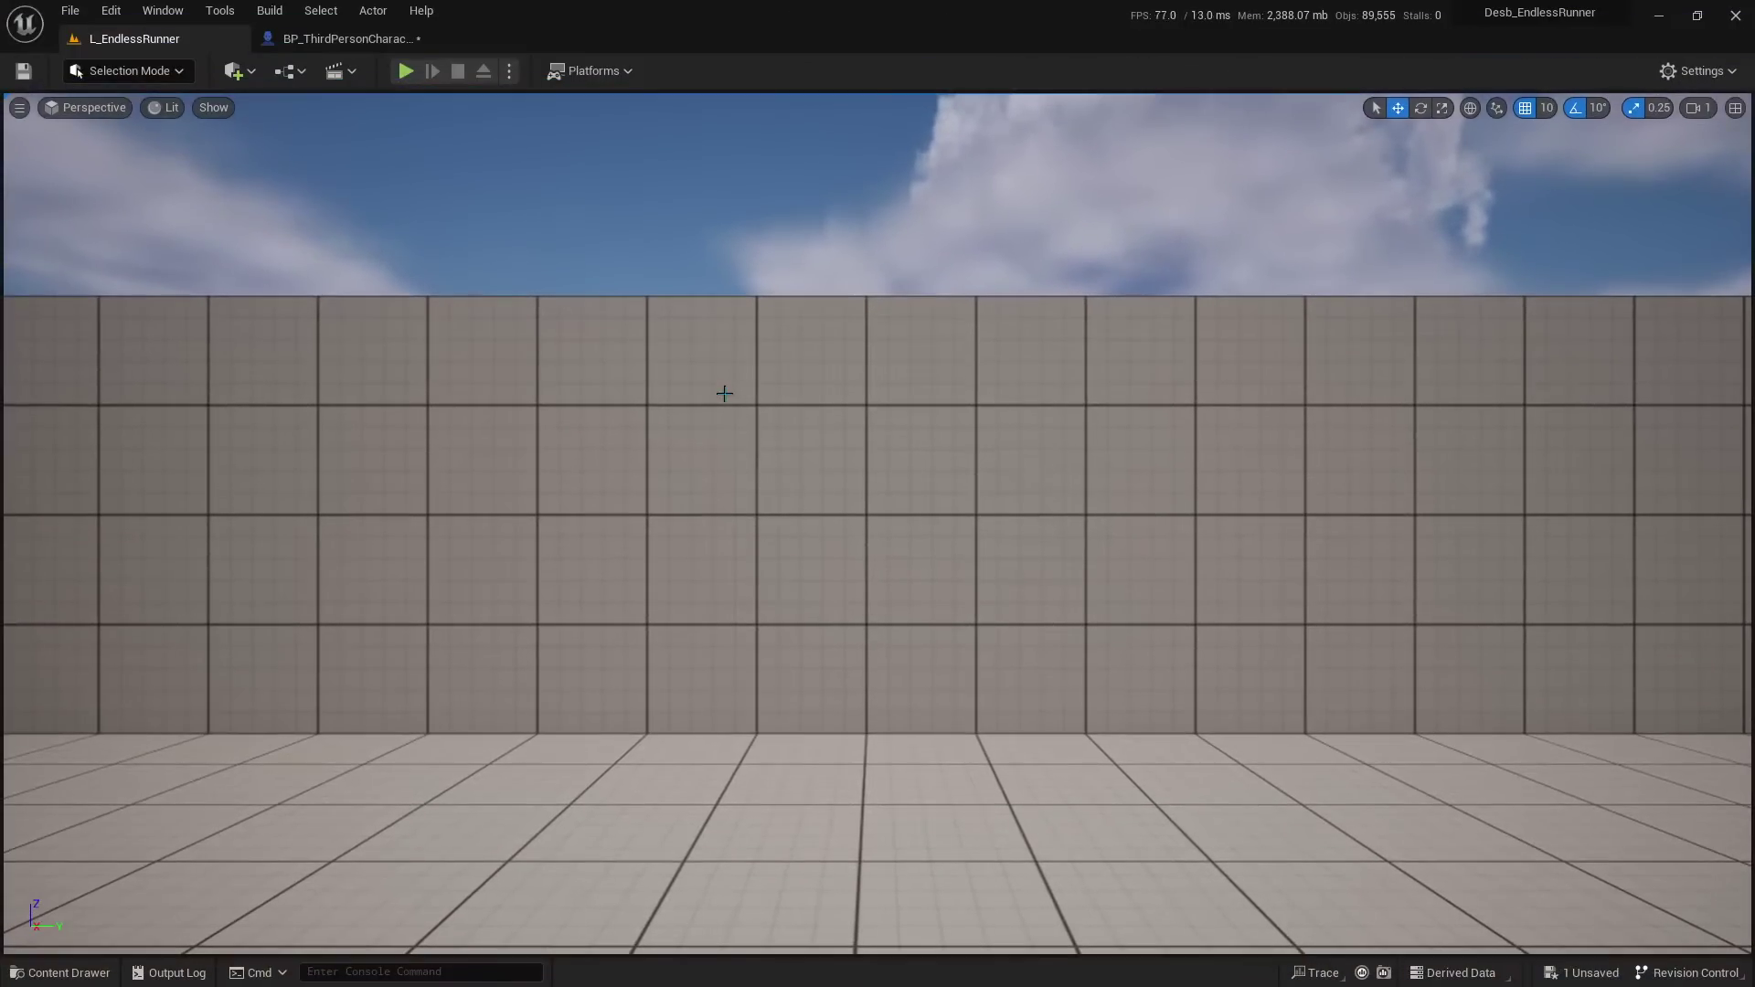
Step: Pan BP_ThirdPersonCharacter's Event Graph to Movement Input, selecting IA_Move and Get Right Vector
{"action": "left_click", "coordinate": [368, 40]}
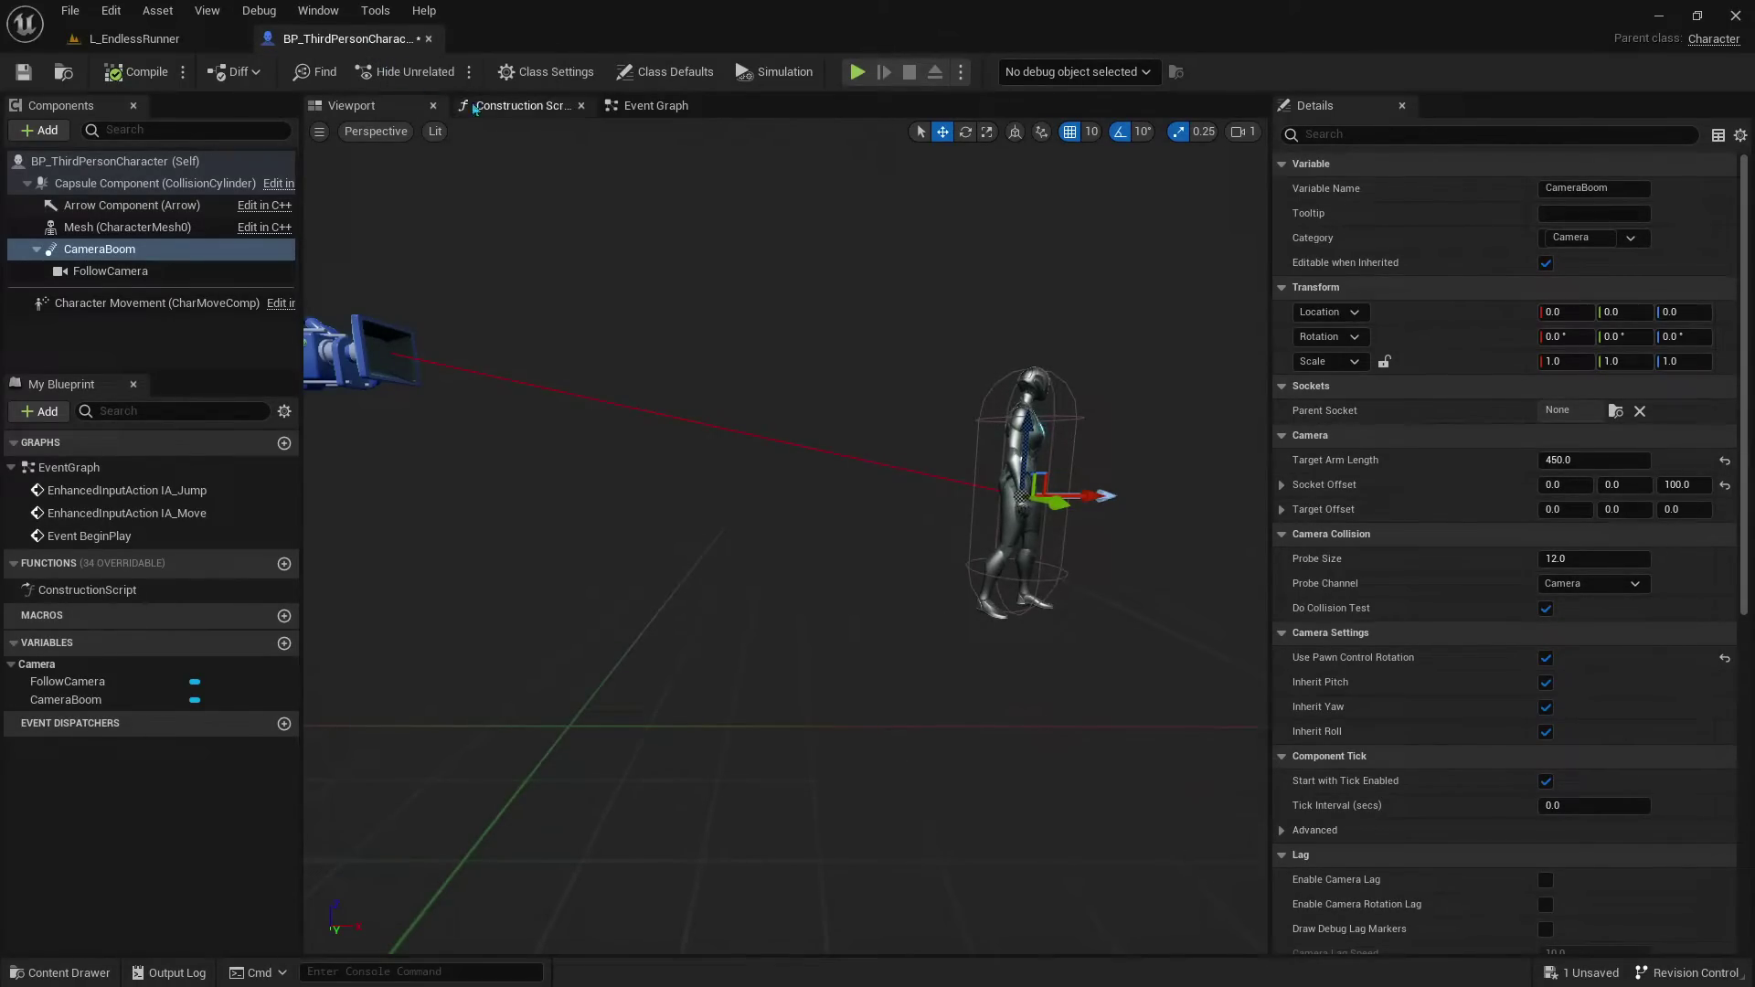
{"action": "left_click", "coordinate": [667, 108]}
{"action": "right_click_drag", "start_coordinate": [654, 177], "coordinate": [725, 408]}
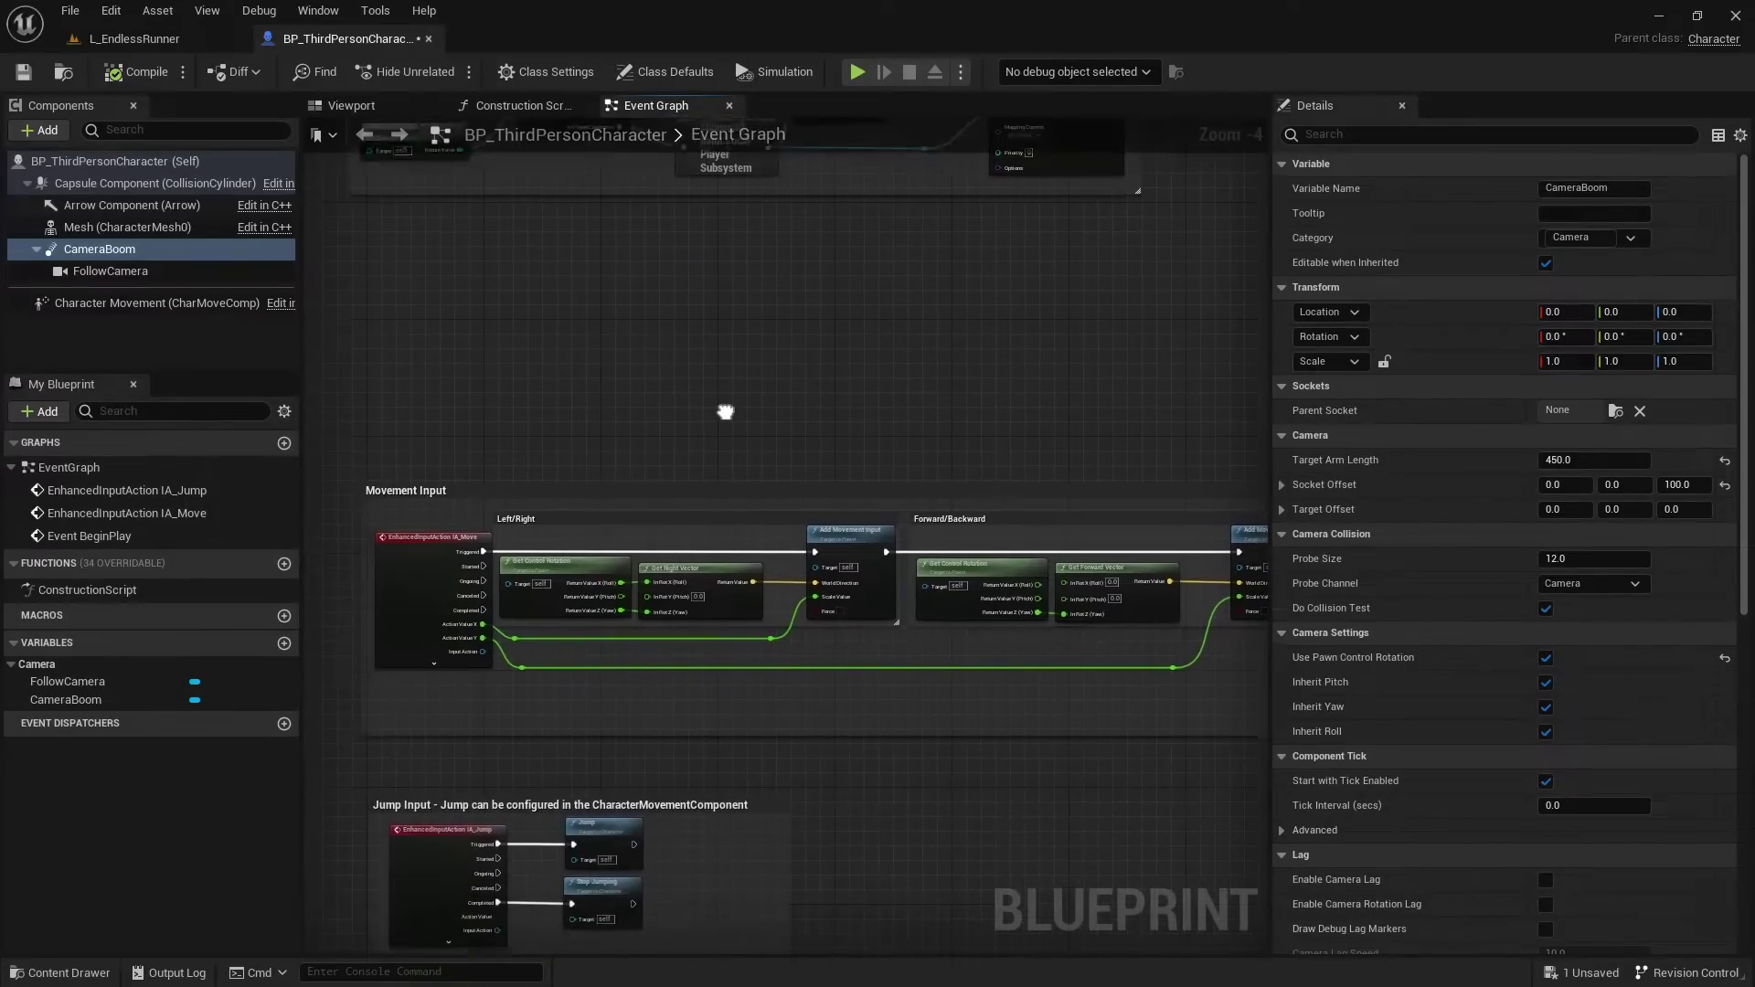
{"action": "scroll", "coordinate": [717, 302], "scroll_direction": "up", "scroll_amount": 2}
{"action": "right_click_drag", "start_coordinate": [877, 177], "coordinate": [883, 186]}
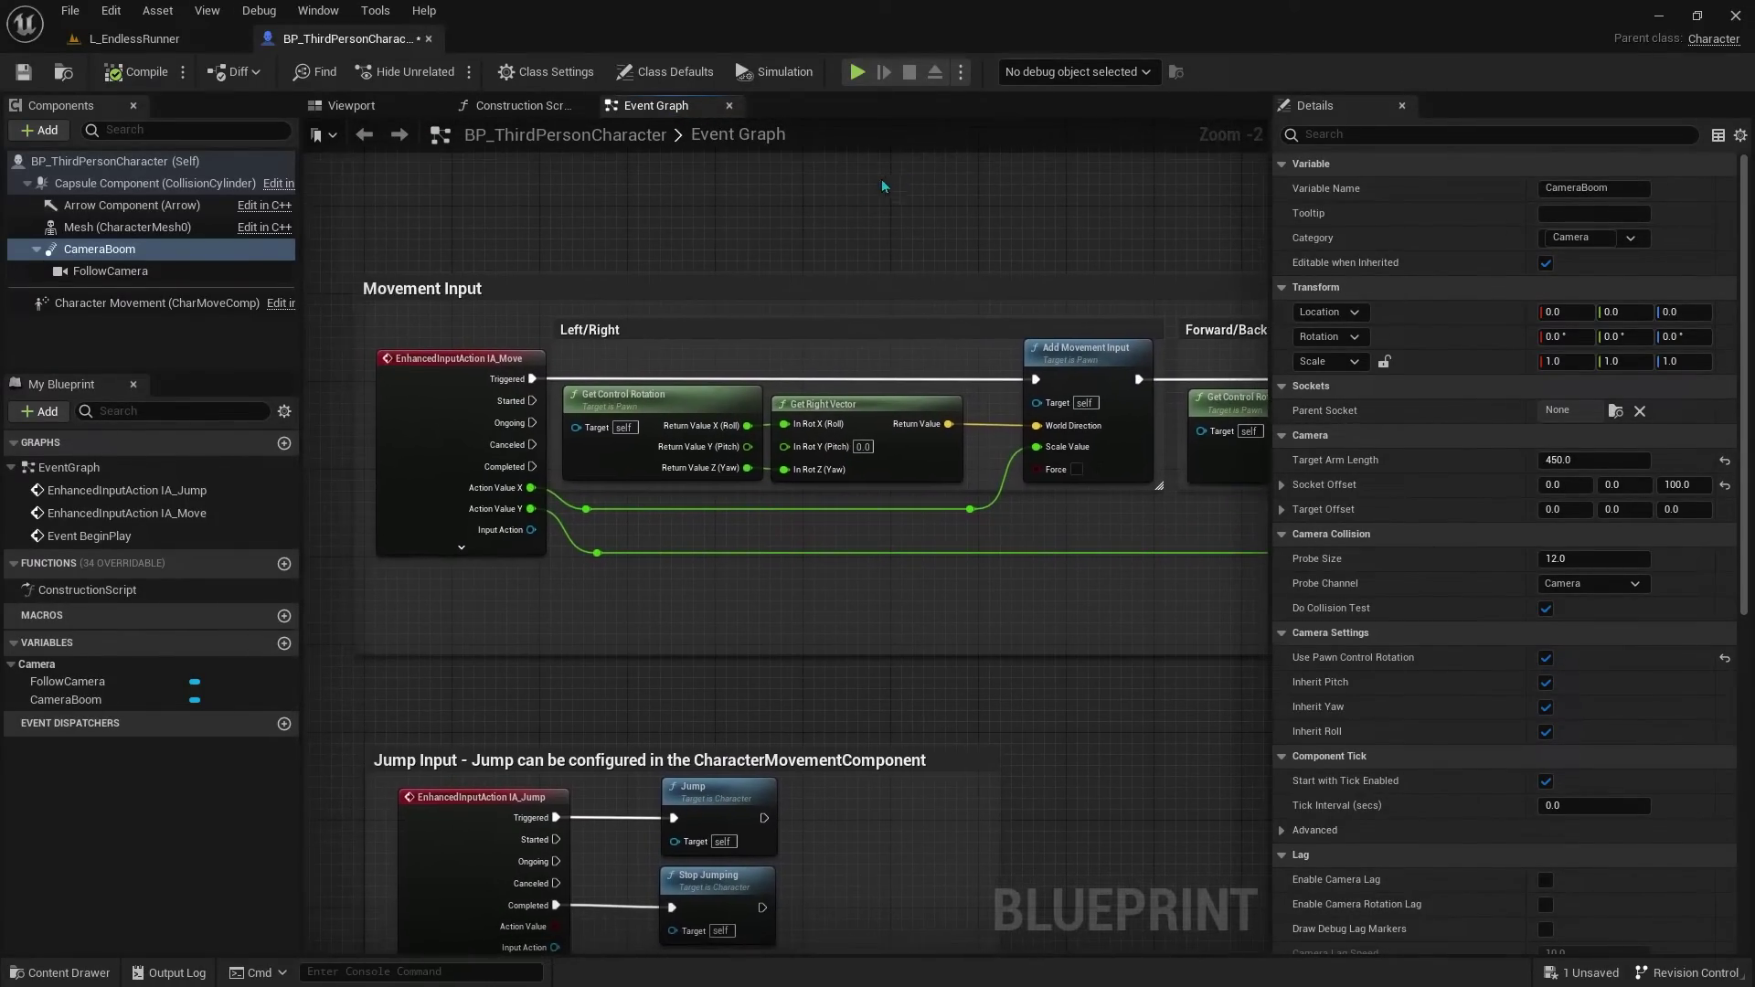
{"action": "left_click", "coordinate": [567, 288]}
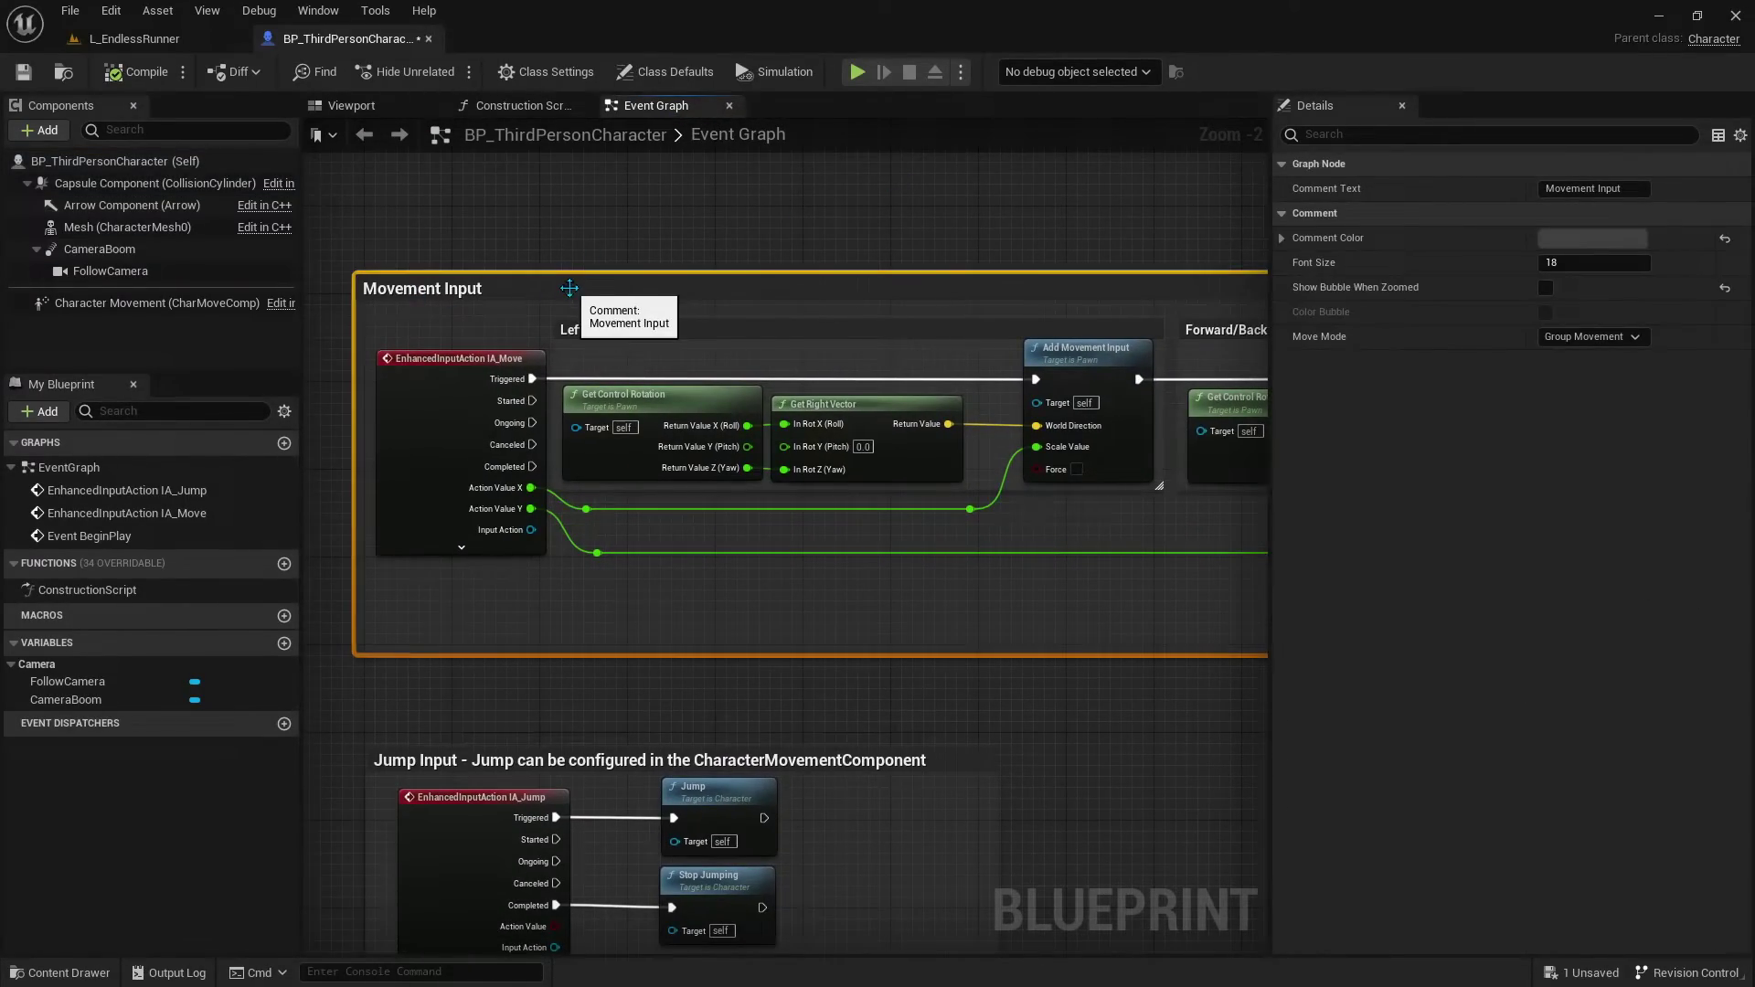
{"action": "left_click", "coordinate": [433, 455]}
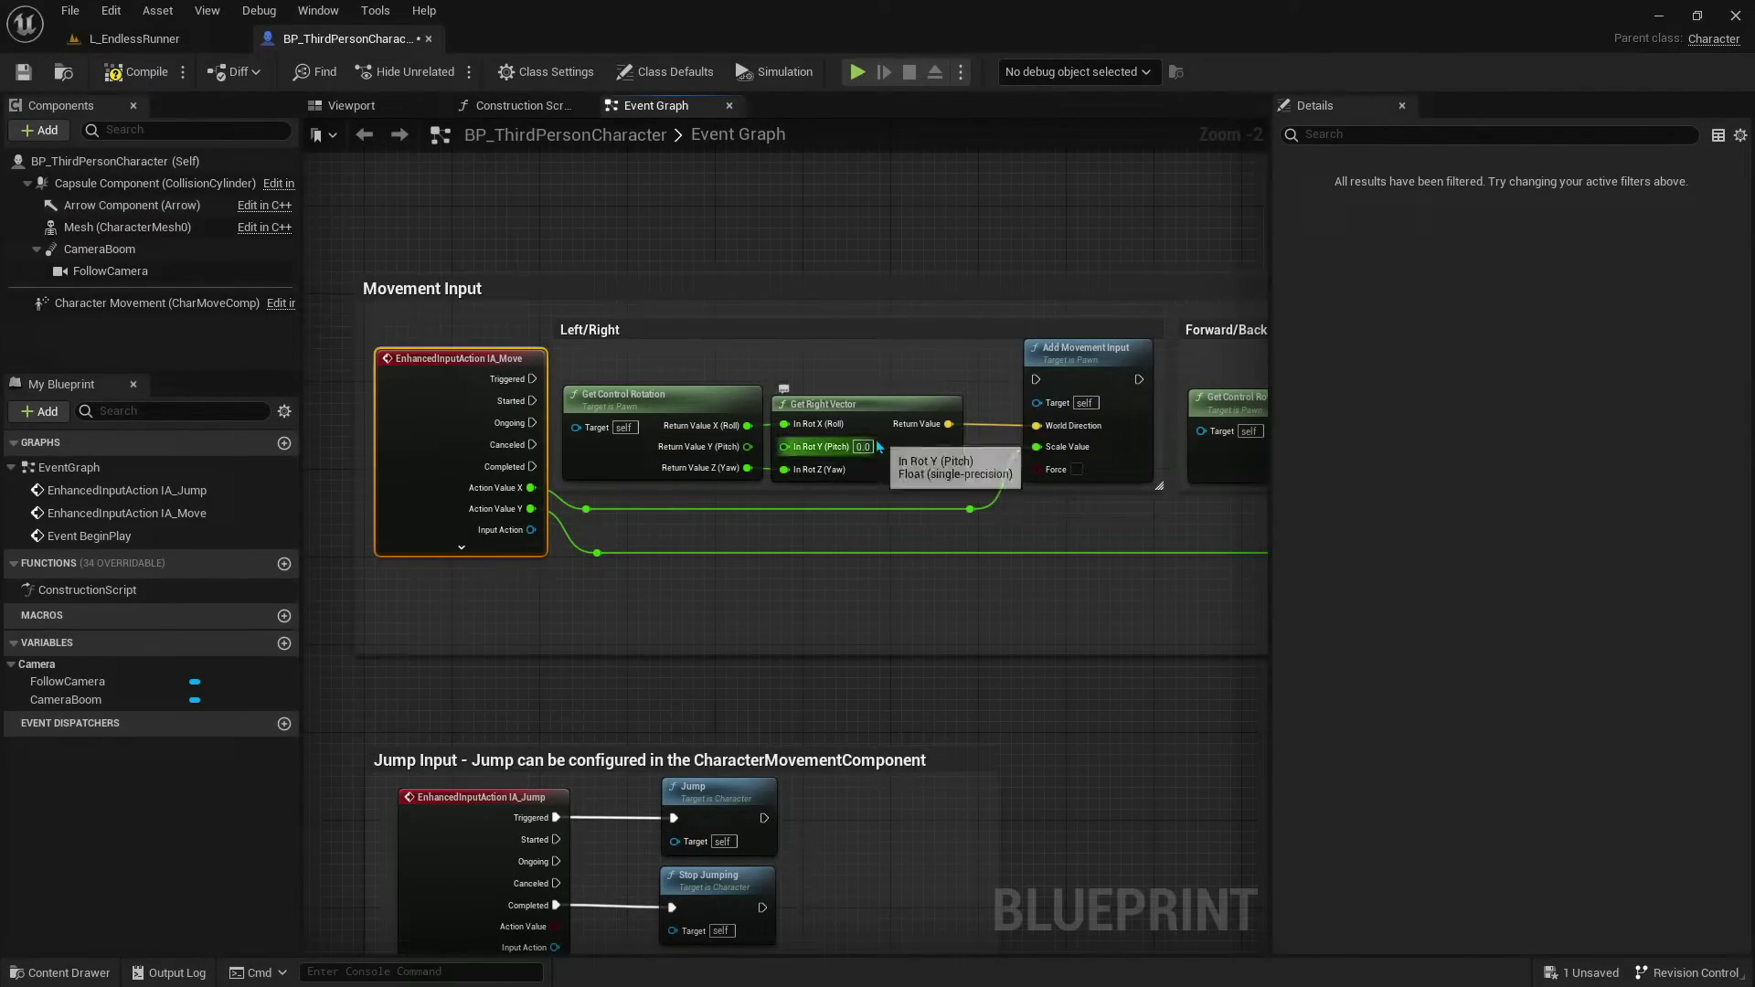
{"action": "left_click", "coordinate": [877, 434]}
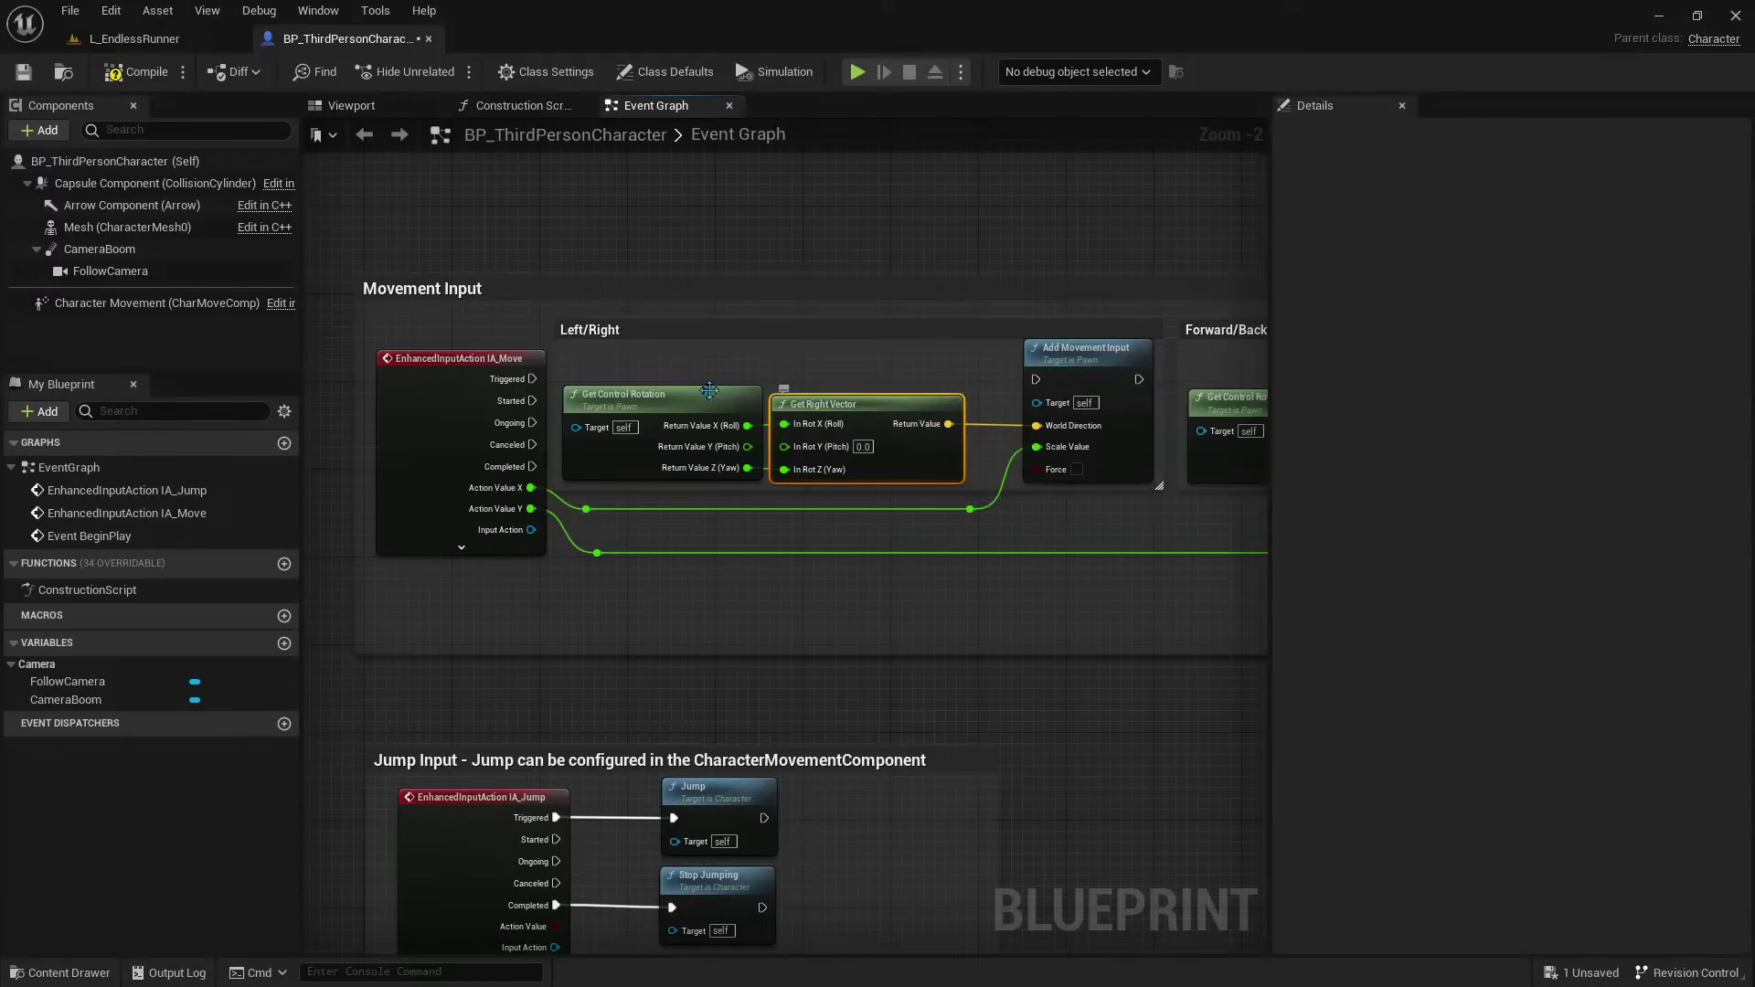
Step: Break the Forward/Backward Scale Value link and enlarge that comment box
{"action": "right_click_drag", "start_coordinate": [583, 342], "coordinate": [18, 342]}
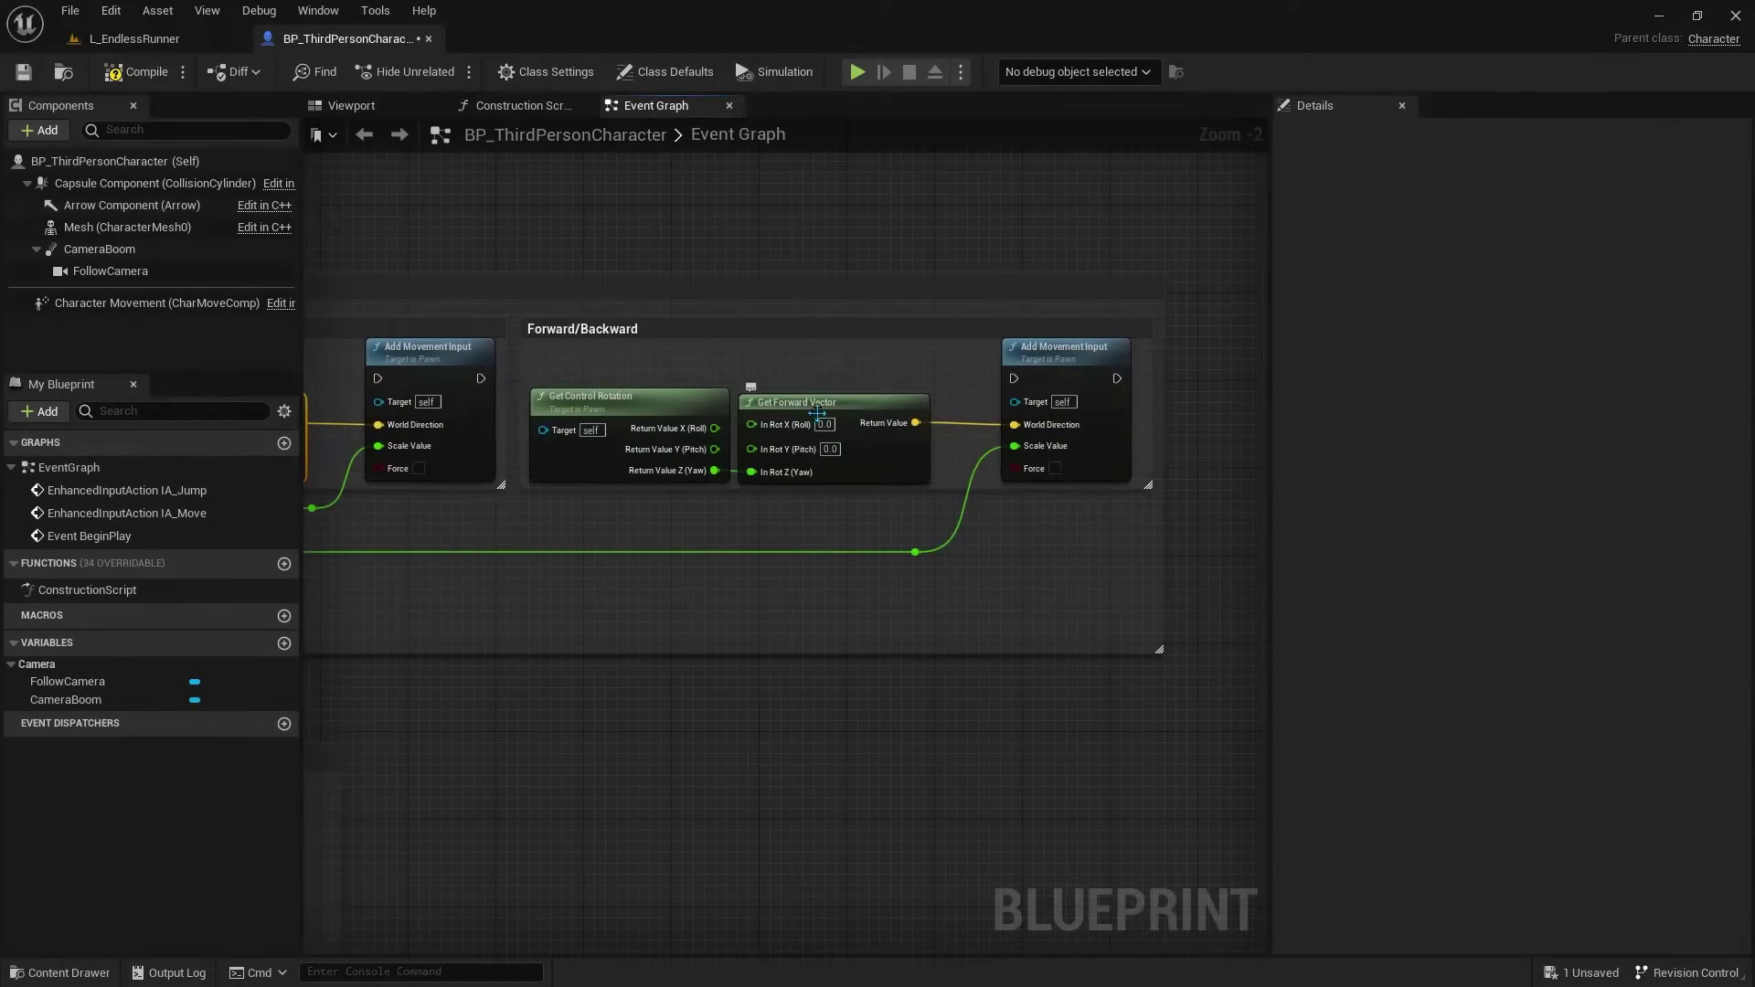
{"action": "left_click", "coordinate": [816, 413]}
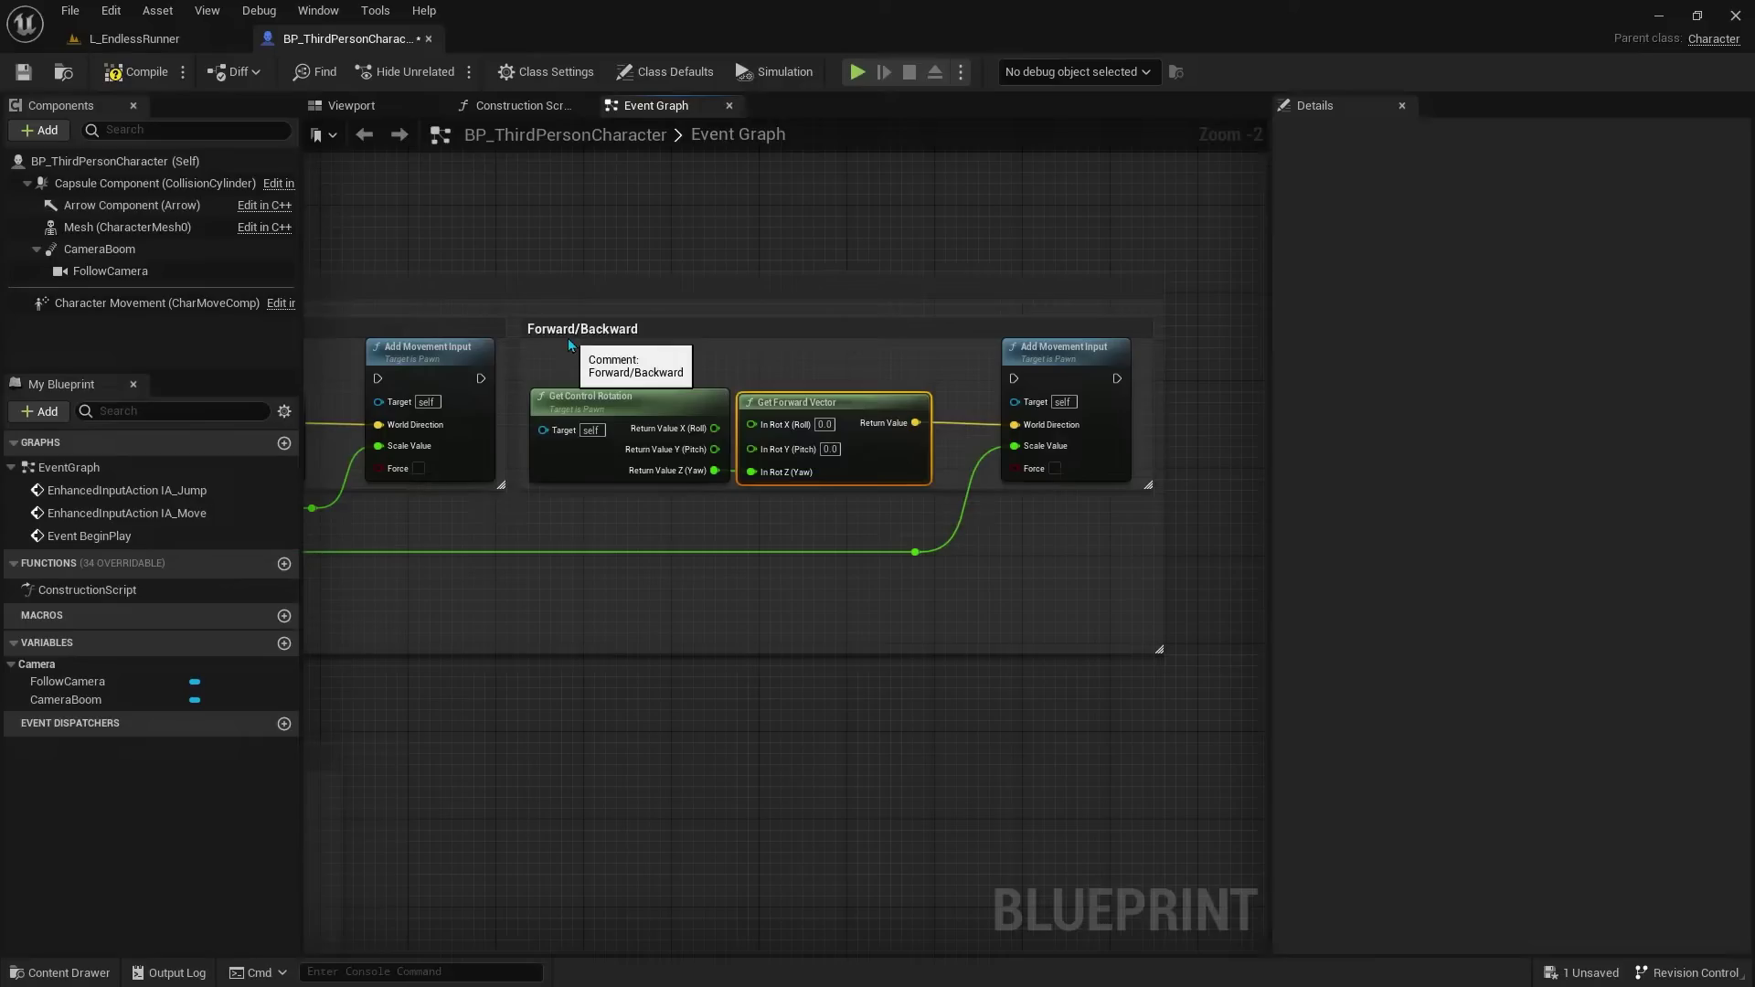
{"action": "left_click", "coordinate": [1015, 446], "text": "alt"}
{"action": "left_click", "coordinate": [719, 335]}
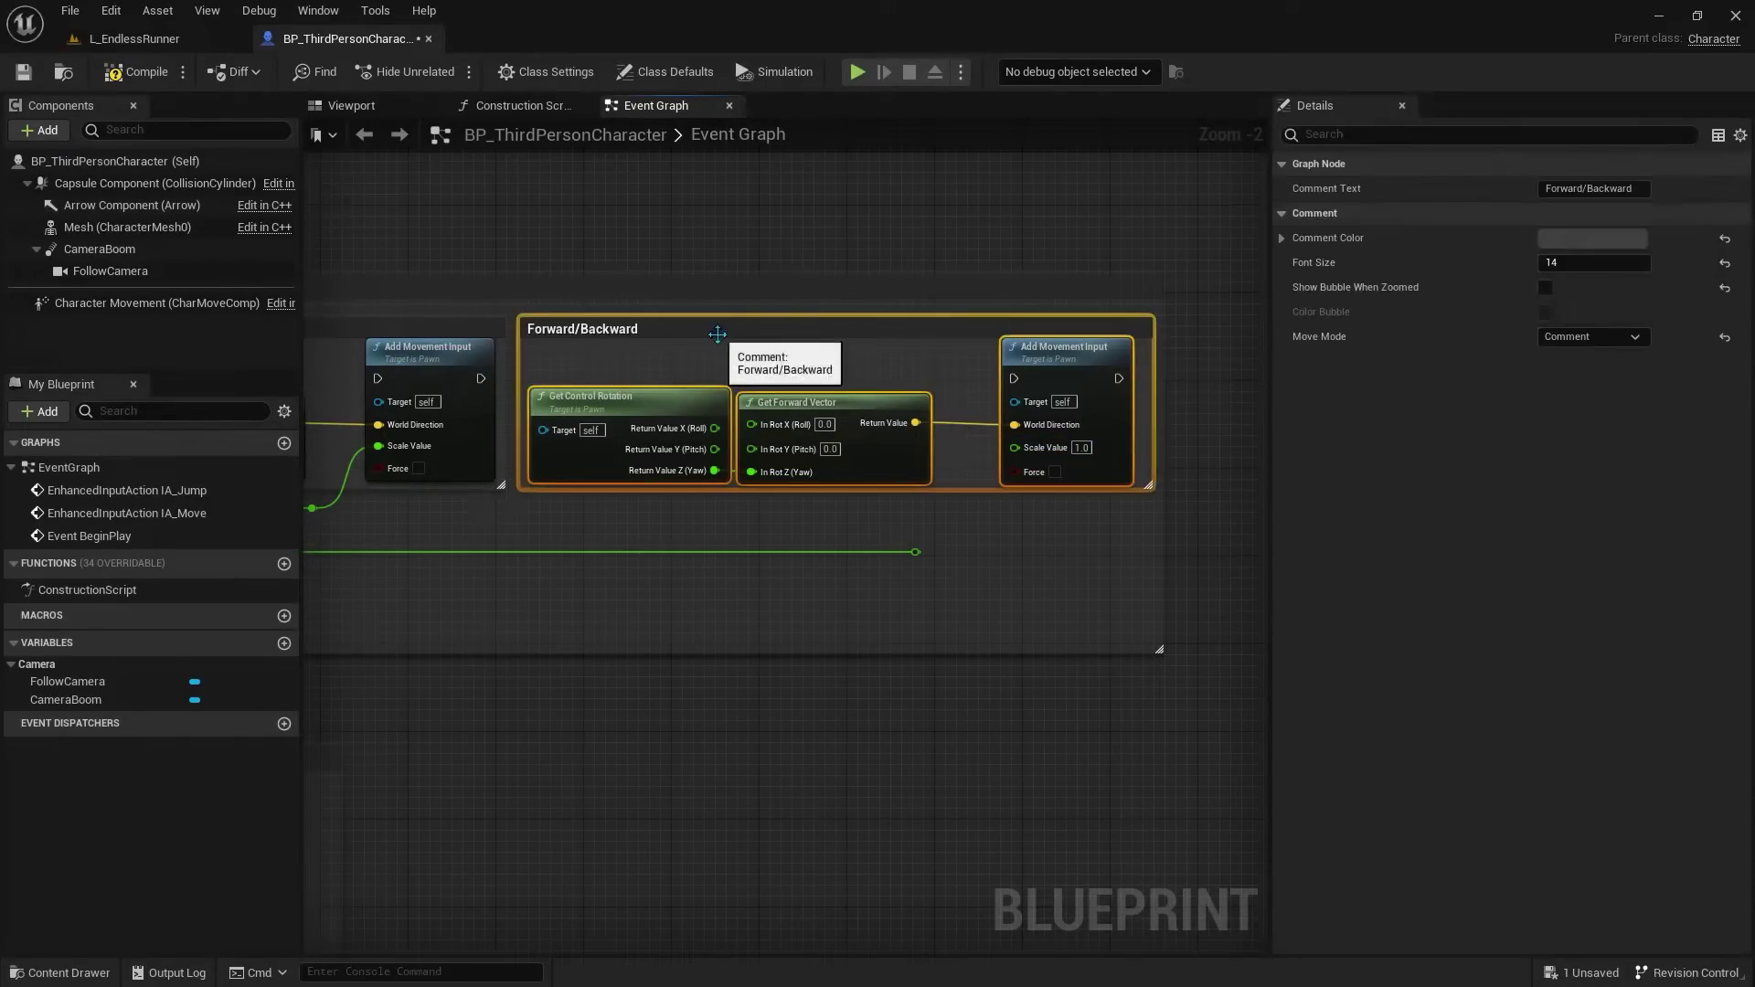
{"action": "right_click_drag", "start_coordinate": [719, 335], "coordinate": [629, 753]}
{"action": "left_click_drag", "start_coordinate": [629, 753], "coordinate": [727, 424]}
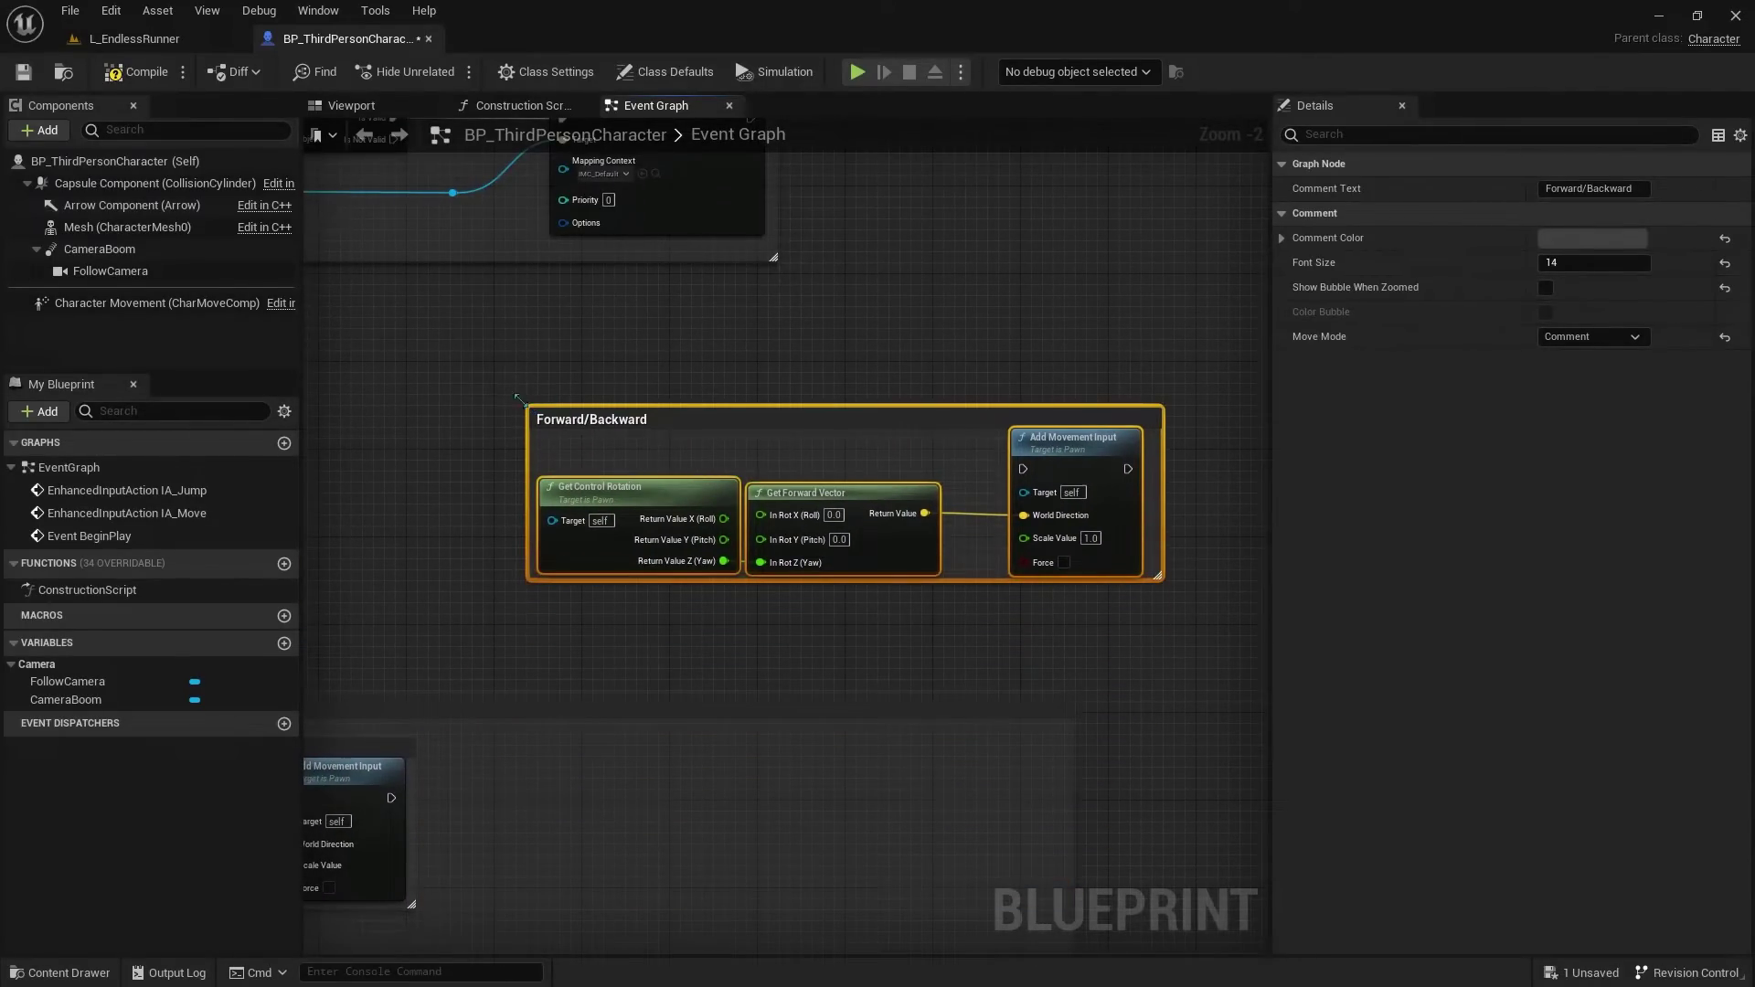
{"action": "left_click_drag", "start_coordinate": [519, 400], "coordinate": [400, 291]}
{"action": "left_click_drag", "start_coordinate": [1161, 581], "coordinate": [1179, 609]}
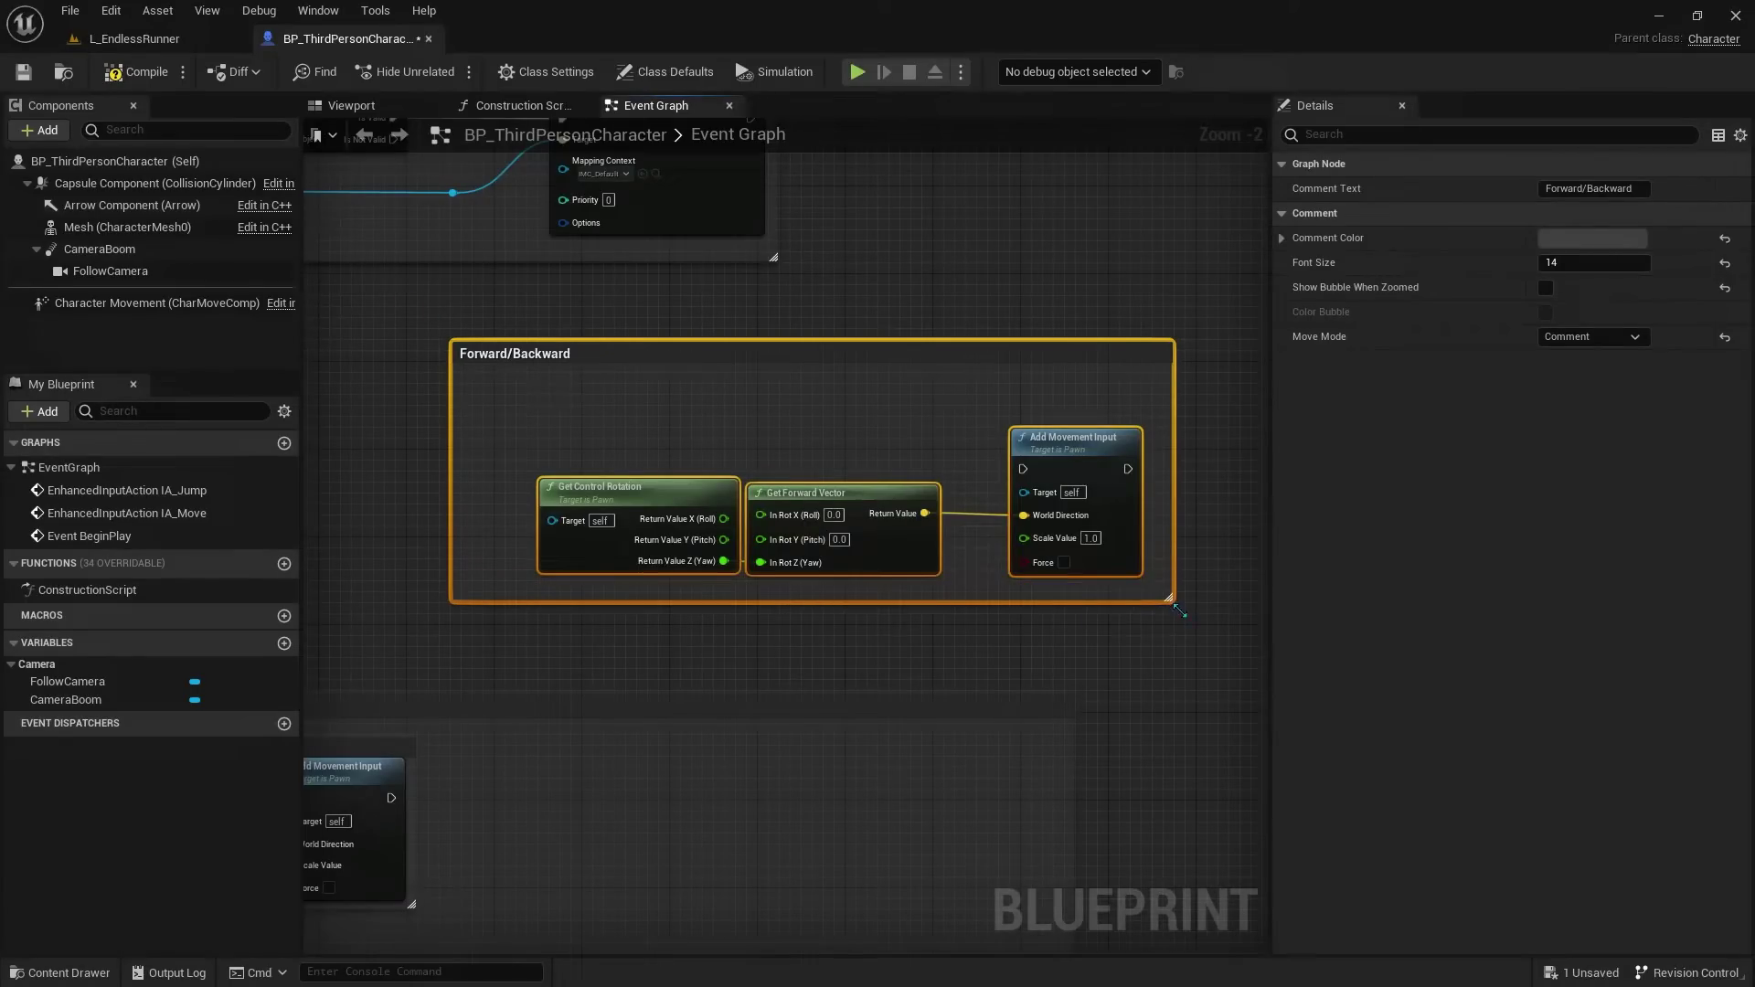
Step: Add an Event Tick node and wire it into the Forward/Backward Add Movement Input
{"action": "right_click", "coordinate": [779, 407]}
{"action": "type", "text": "tick"}
{"action": "key", "text": "Return"}
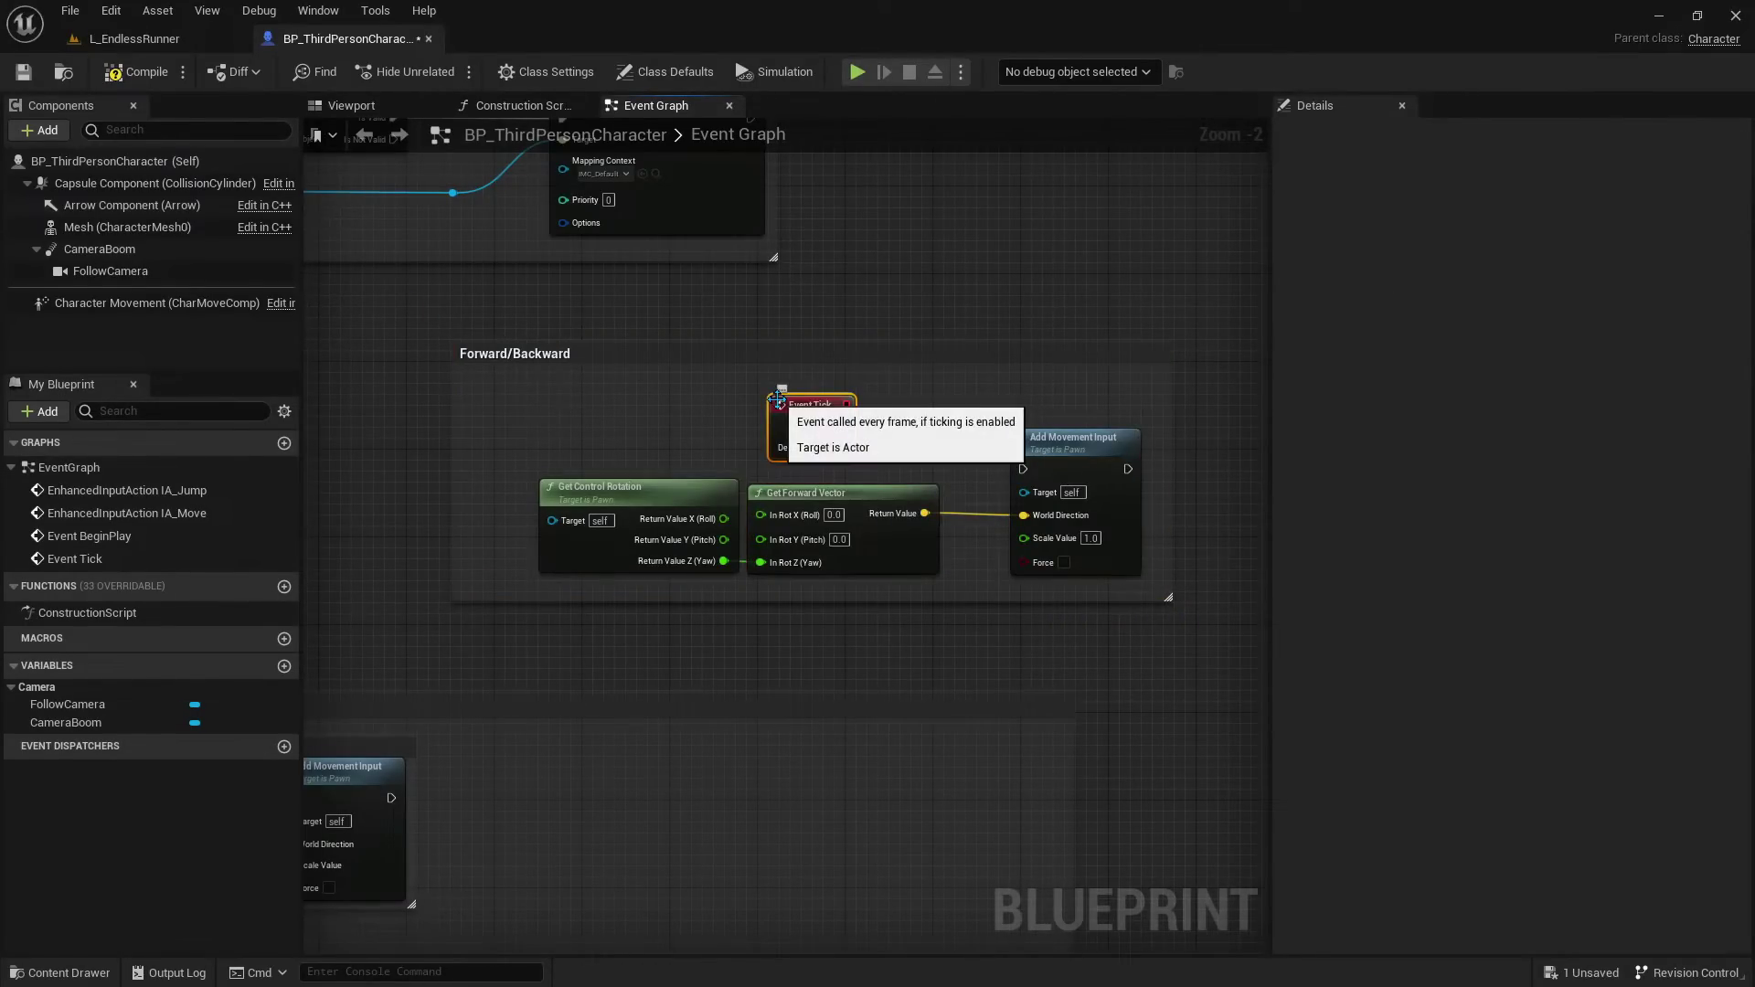
{"action": "left_click_drag", "start_coordinate": [841, 426], "coordinate": [1025, 476]}
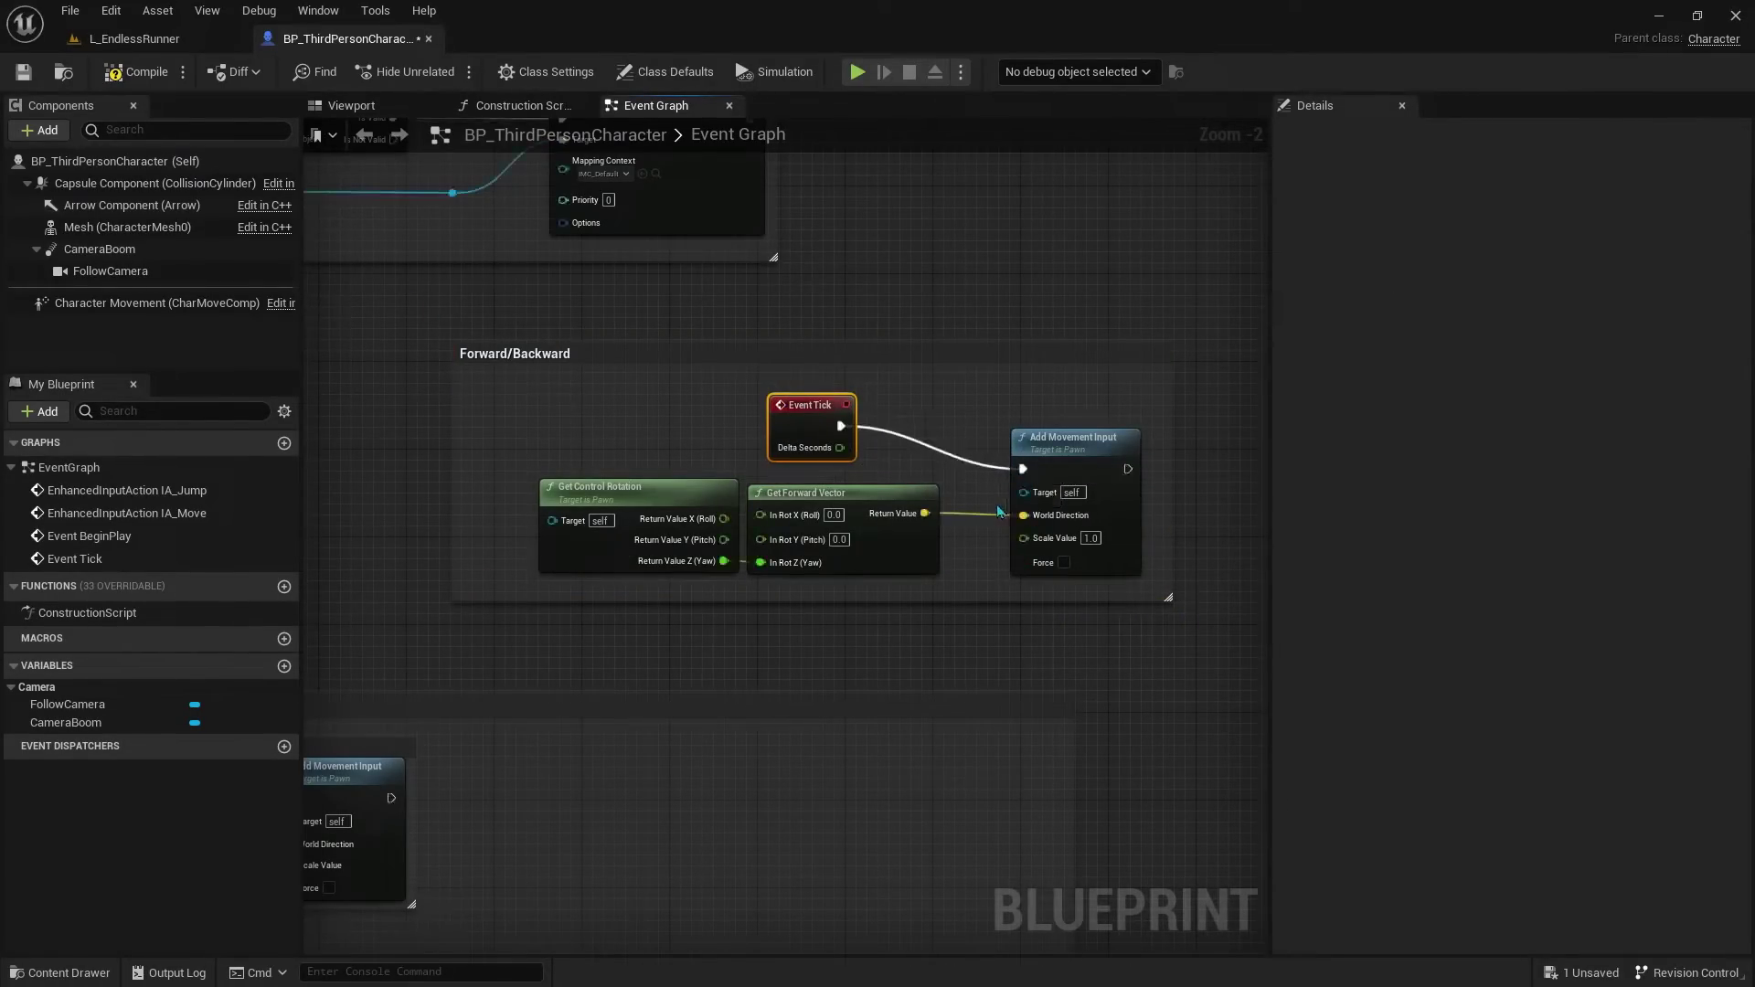
{"action": "scroll", "coordinate": [998, 512], "scroll_direction": "up", "scroll_amount": 2}
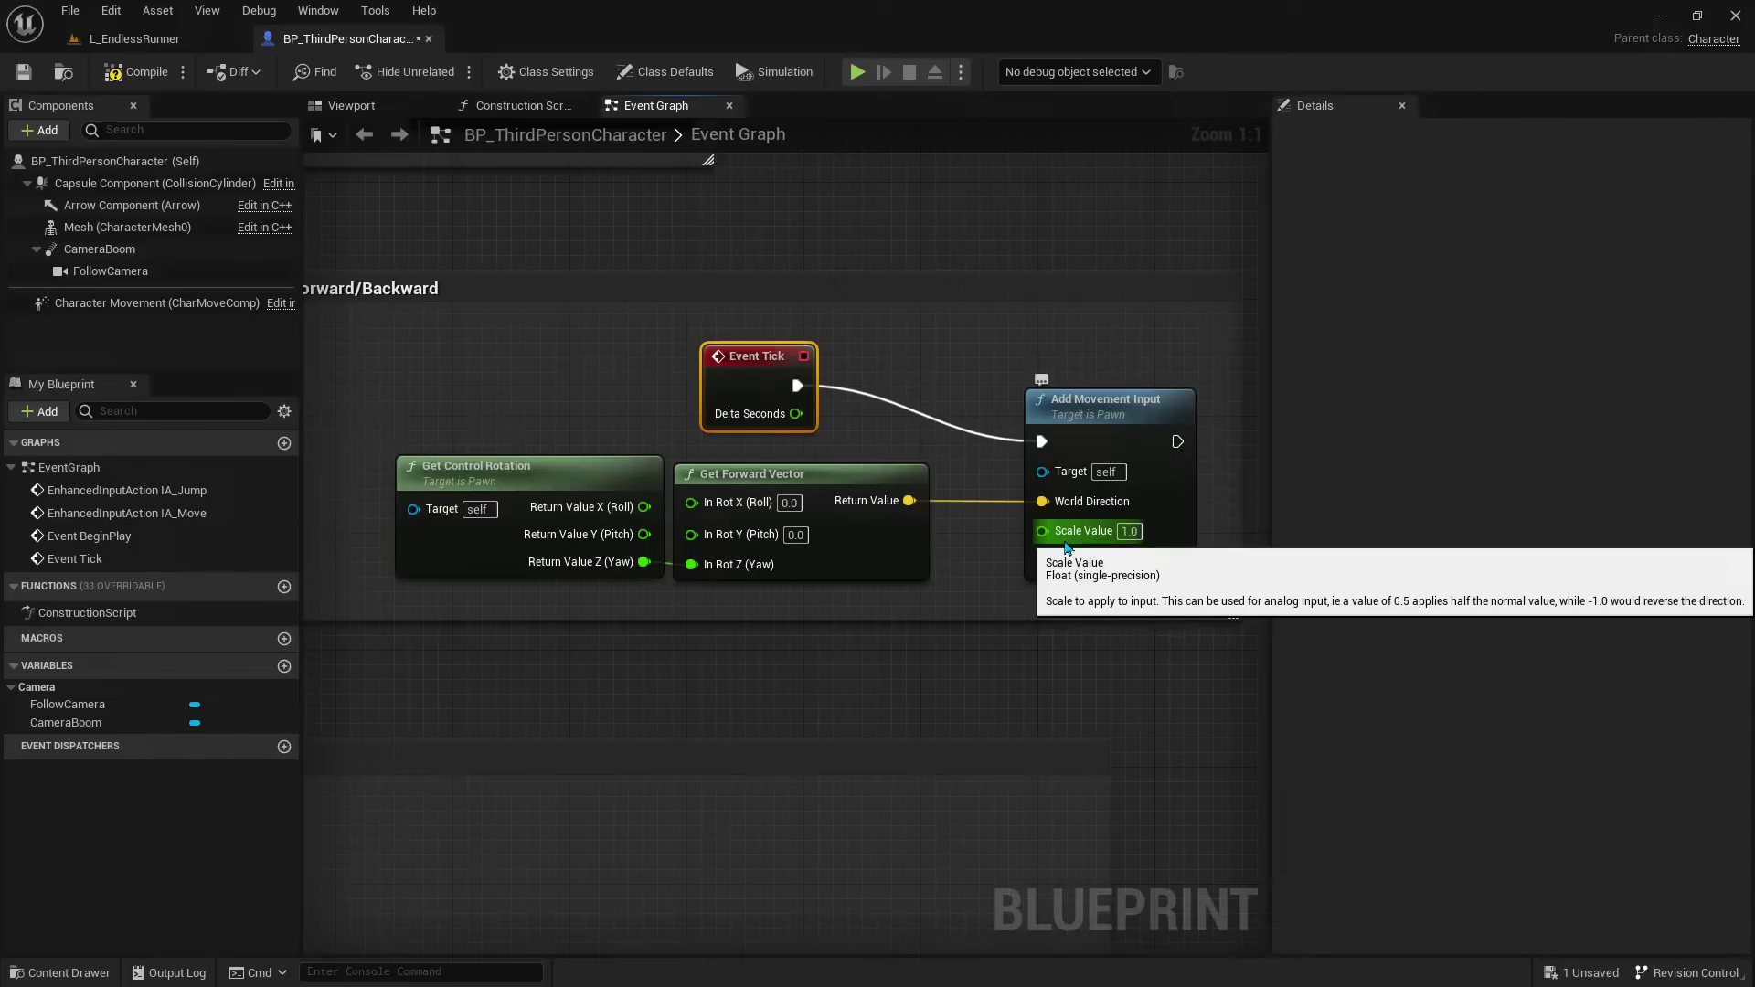
Step: Set Scale Value to -1.0 and playtest the level
{"action": "left_click", "coordinate": [1129, 531]}
{"action": "type", "text": "-1"}
{"action": "key", "text": "Return"}
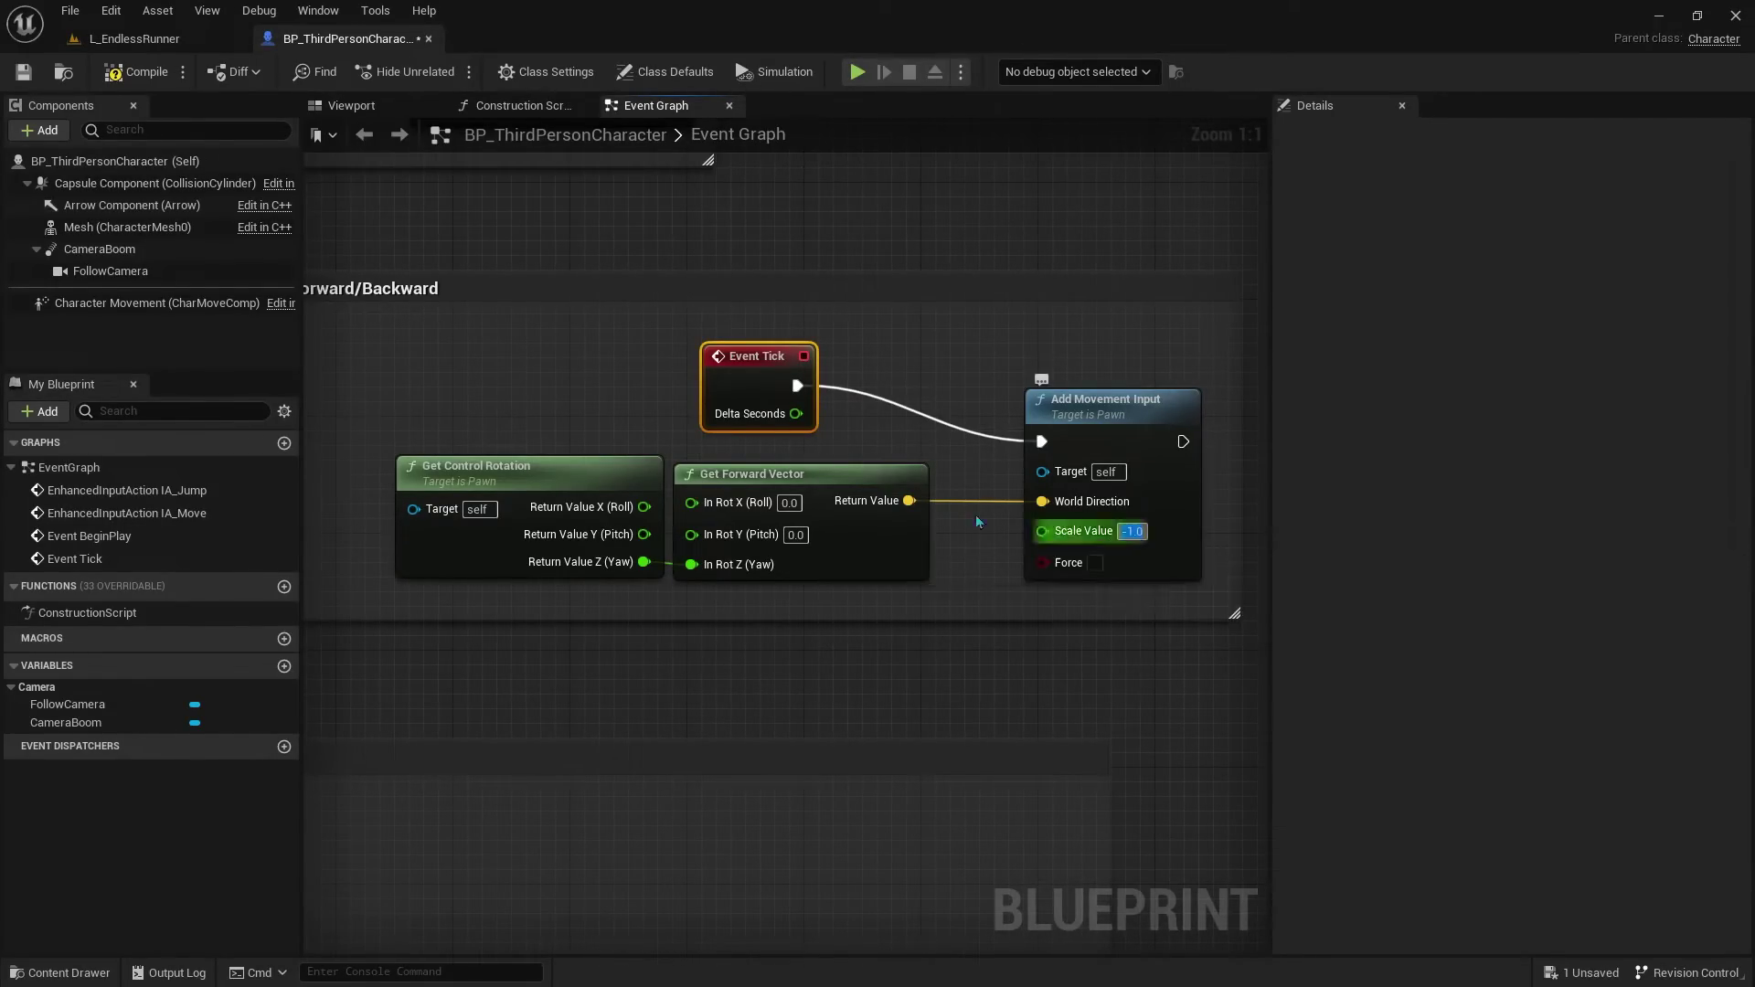
{"action": "left_click", "coordinate": [134, 38]}
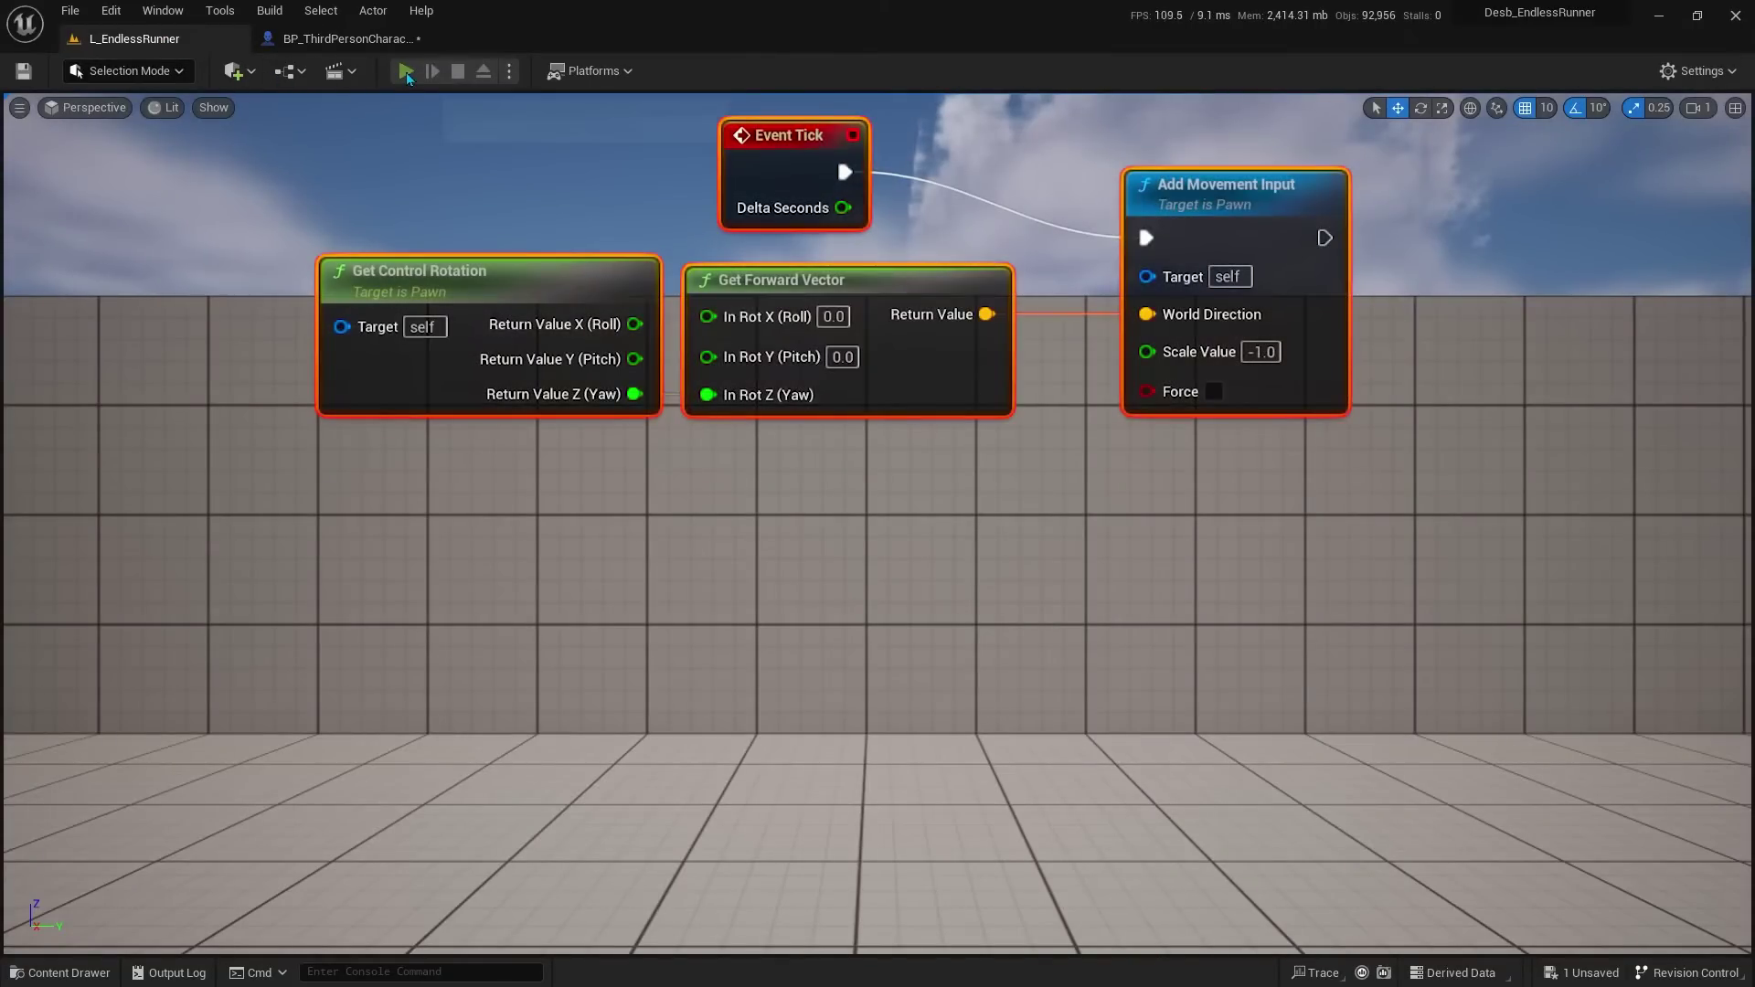
{"action": "left_click", "coordinate": [406, 71]}
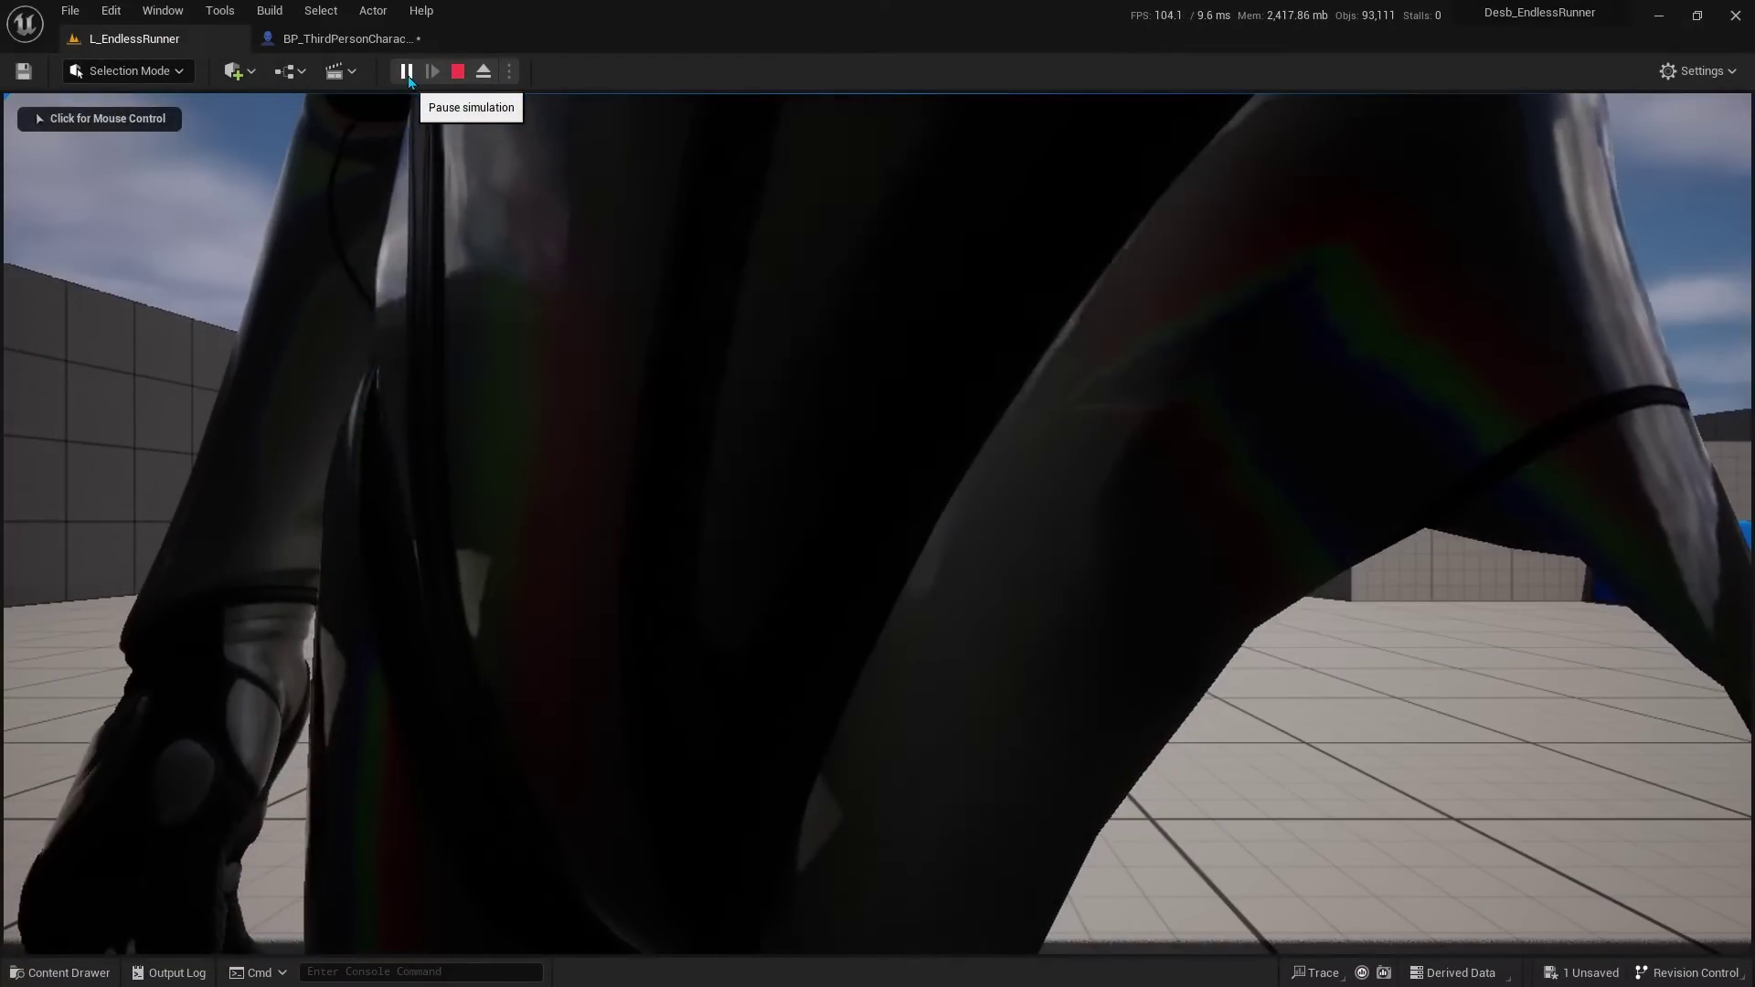
{"action": "key", "text": "Escape"}
{"action": "left_click", "coordinate": [381, 44]}
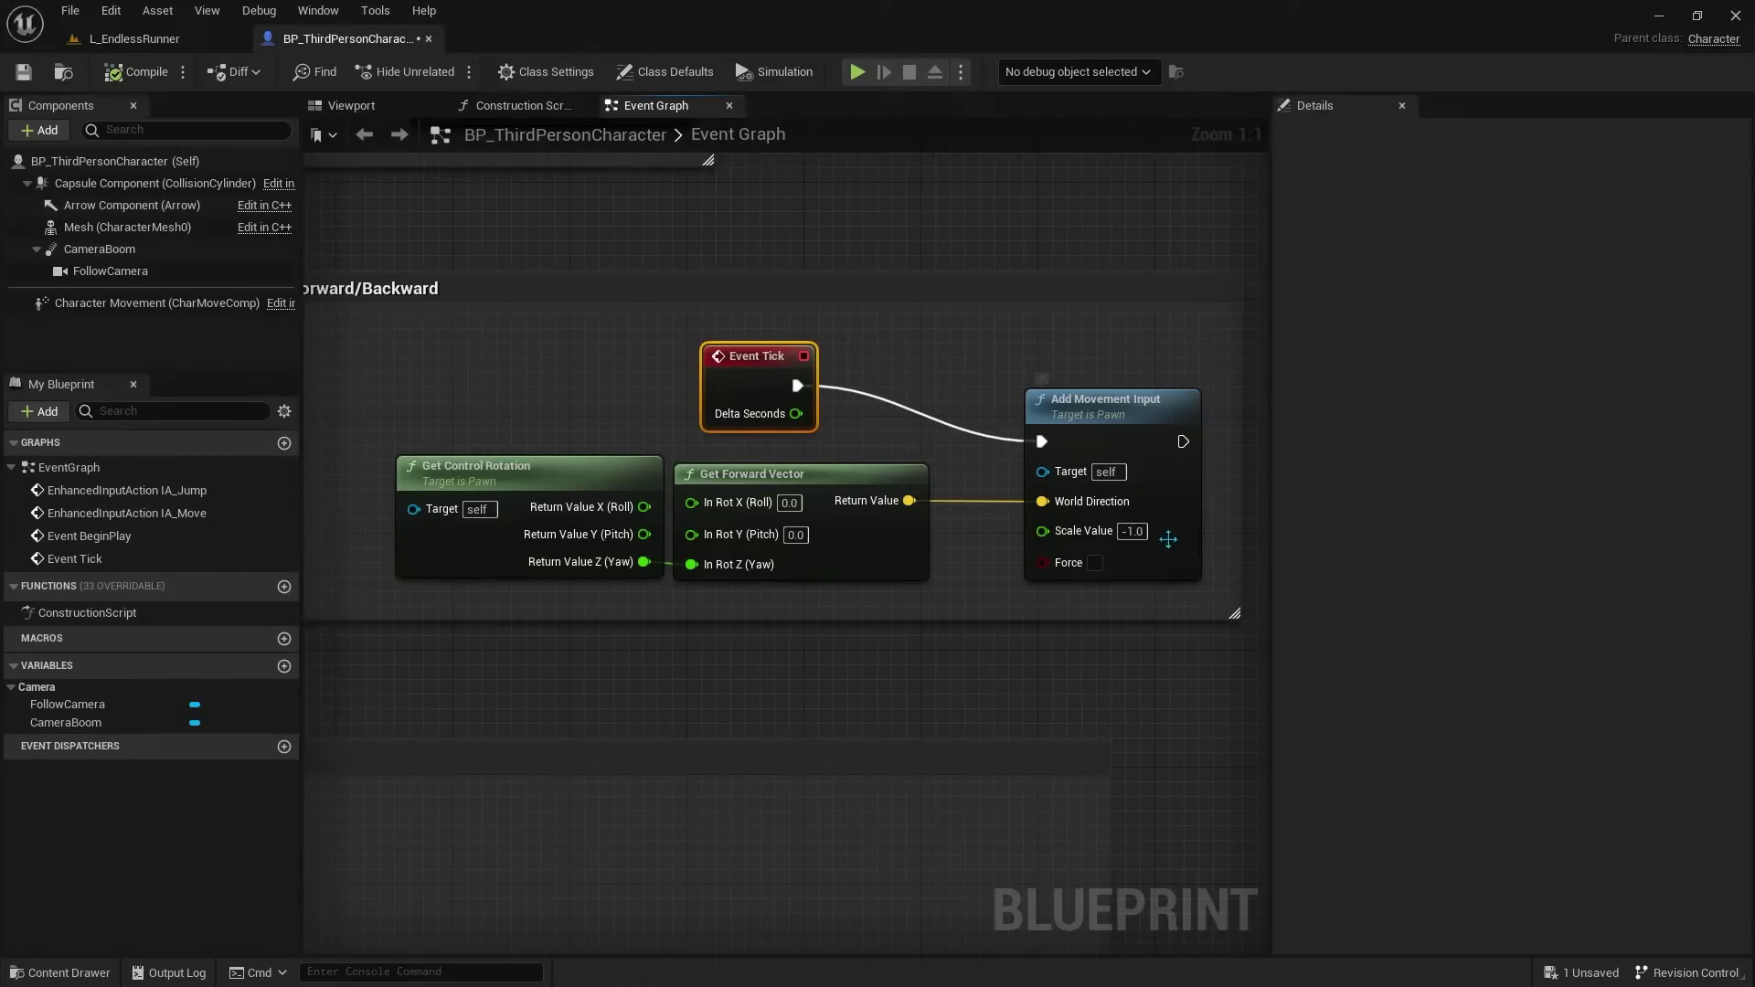
Step: Change Scale Value to 0.0 and playtest again
{"action": "left_click", "coordinate": [1131, 531]}
{"action": "type", "text": "0"}
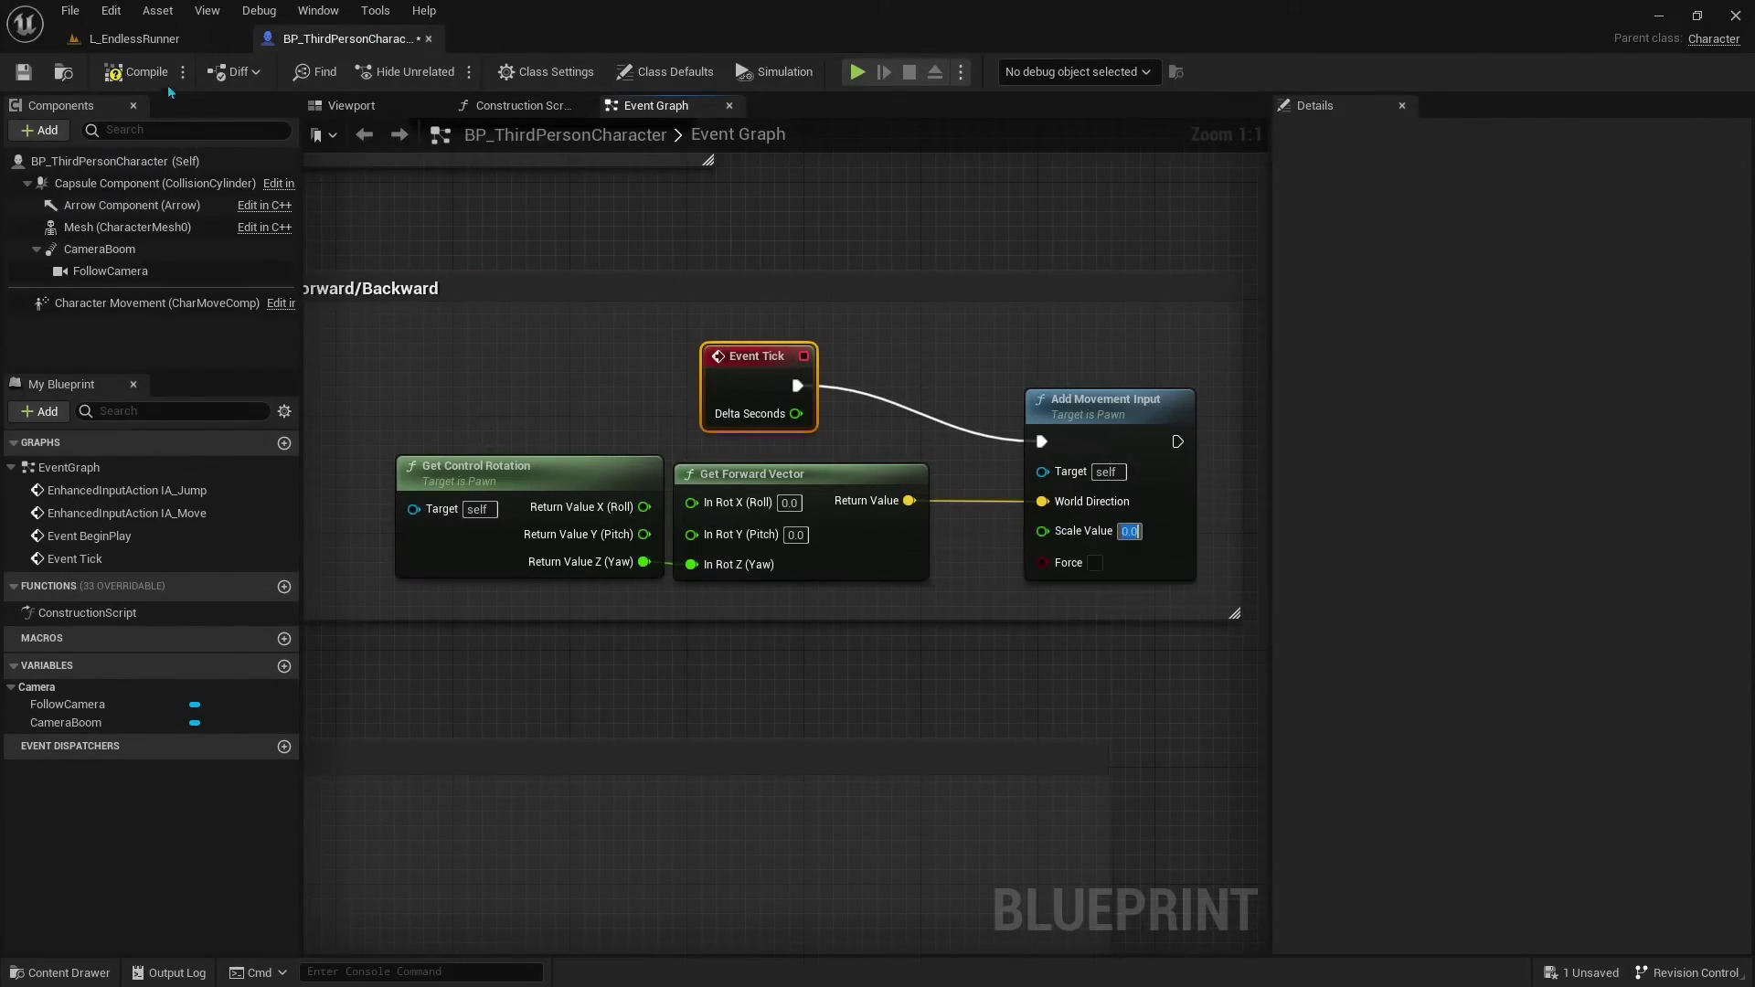
{"action": "left_click", "coordinate": [135, 38]}
{"action": "left_click", "coordinate": [406, 72]}
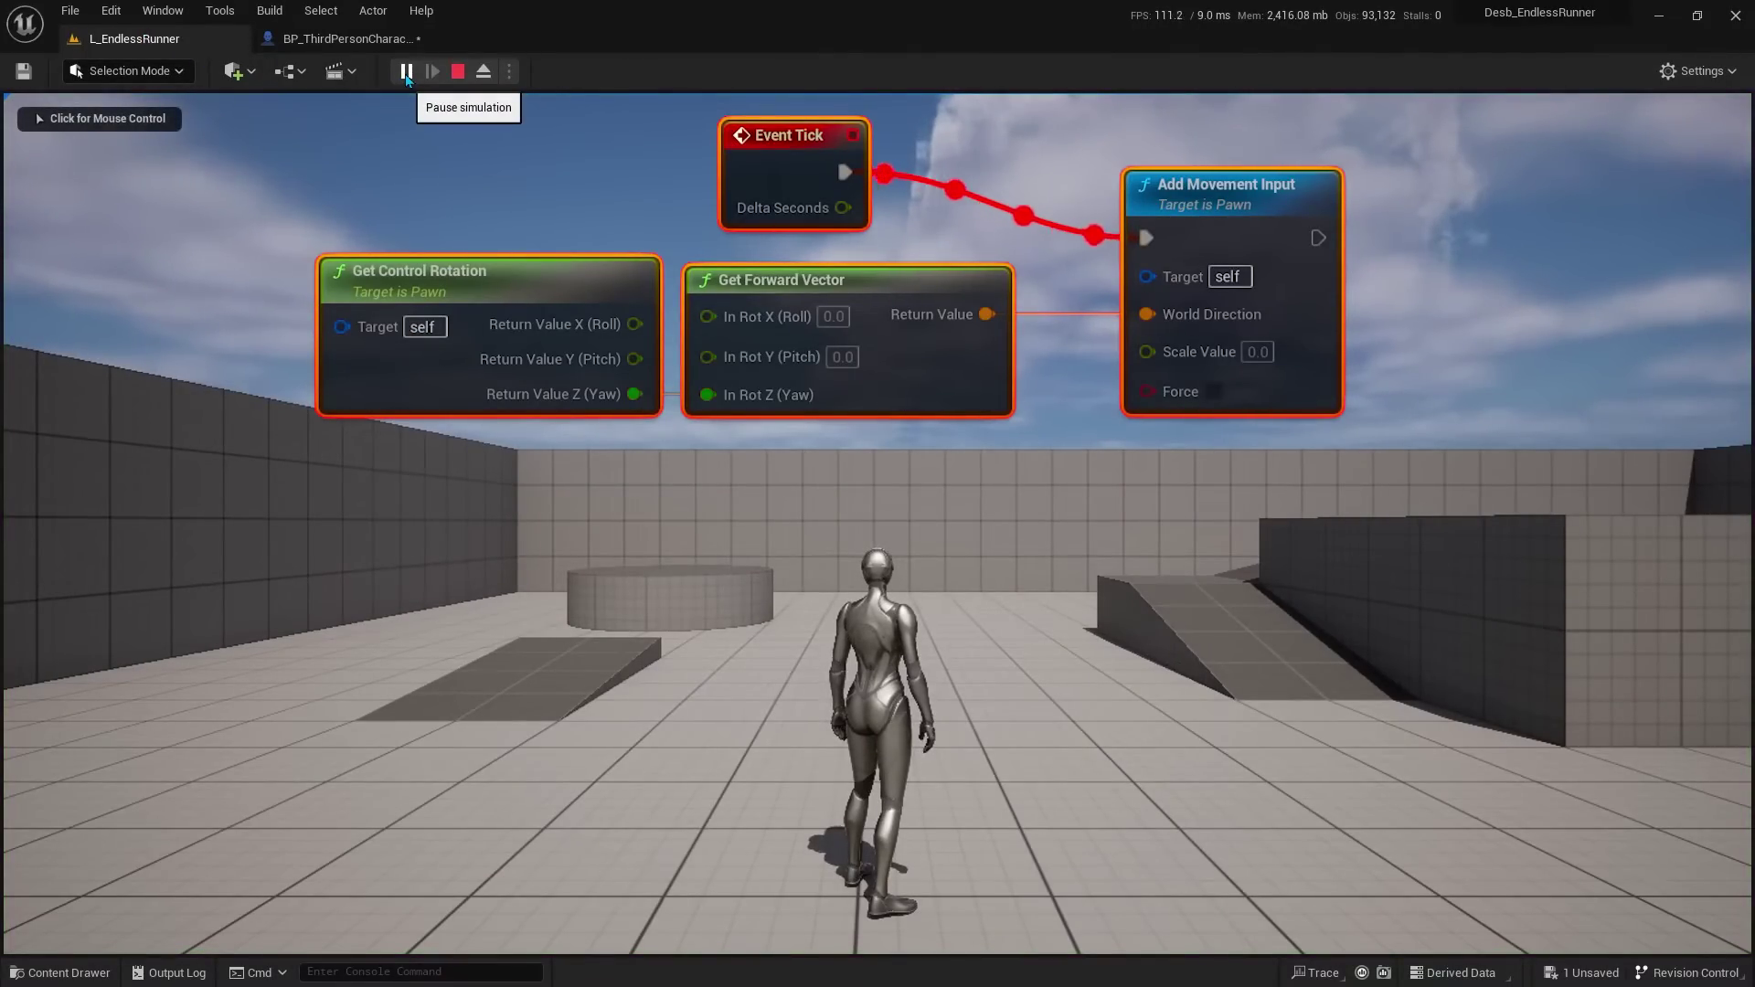
{"action": "key", "text": "Escape"}
{"action": "left_click", "coordinate": [352, 38]}
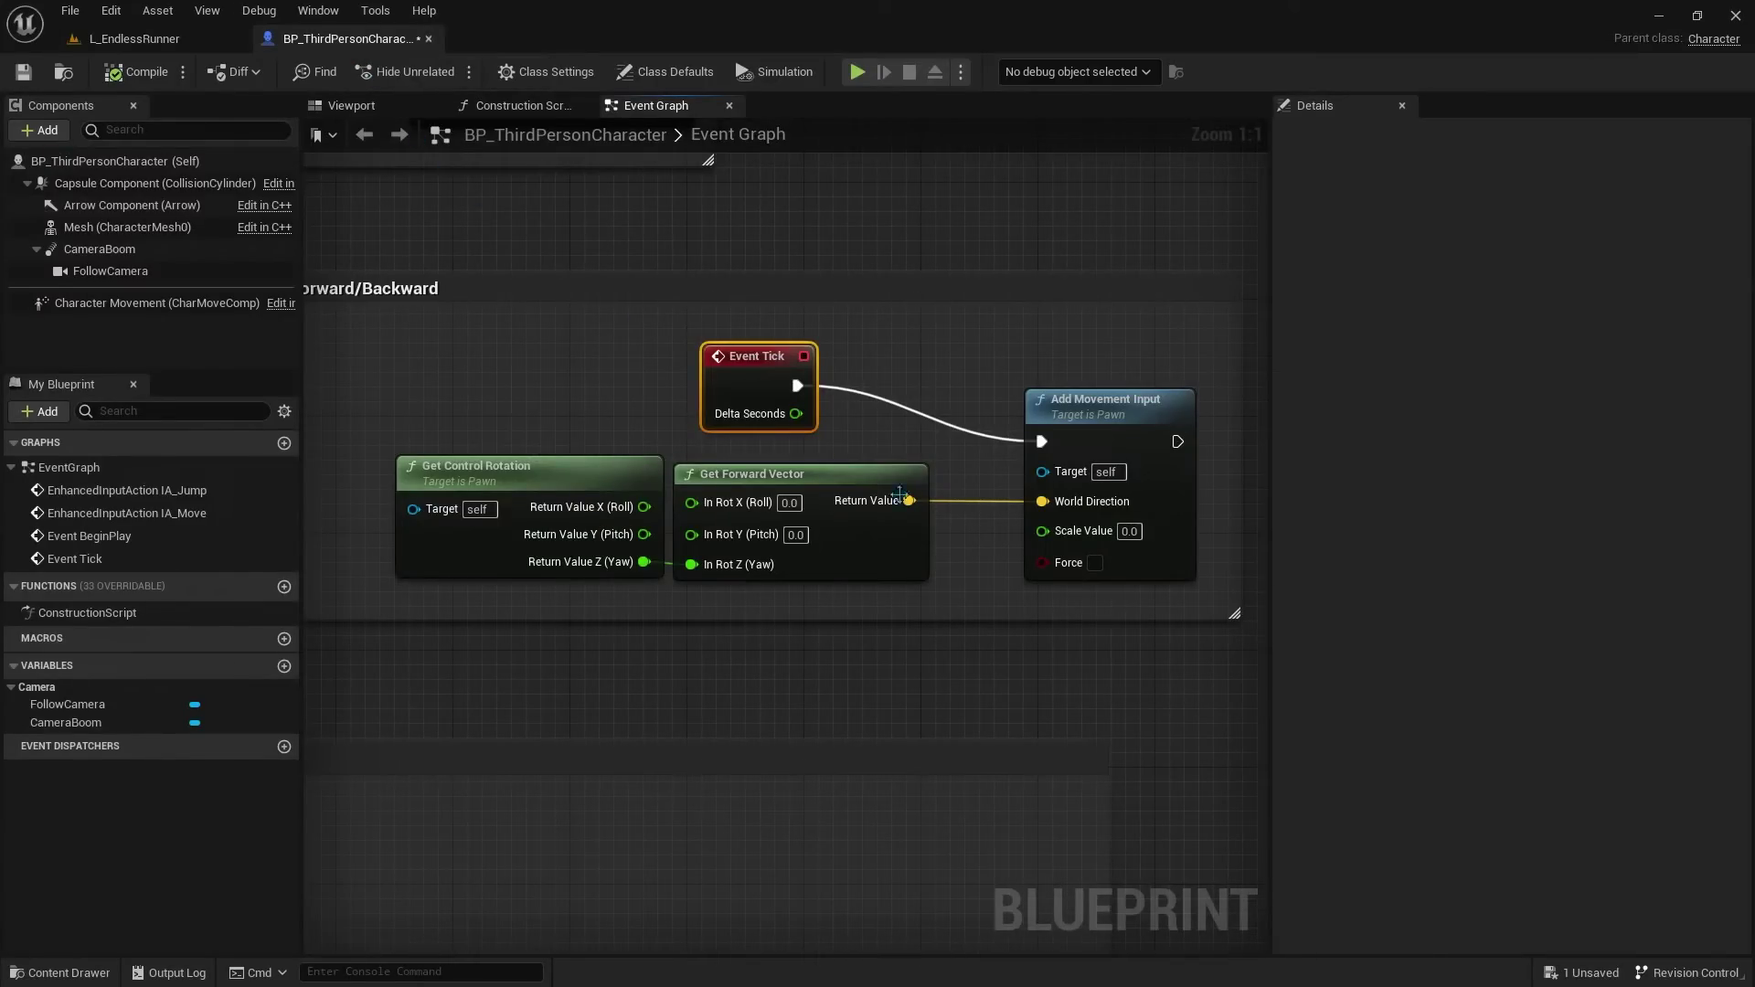
Step: Set Scale Value to 0.2 and playtest the slower run
{"action": "type", "text": "0.2"}
{"action": "left_click", "coordinate": [1189, 590]}
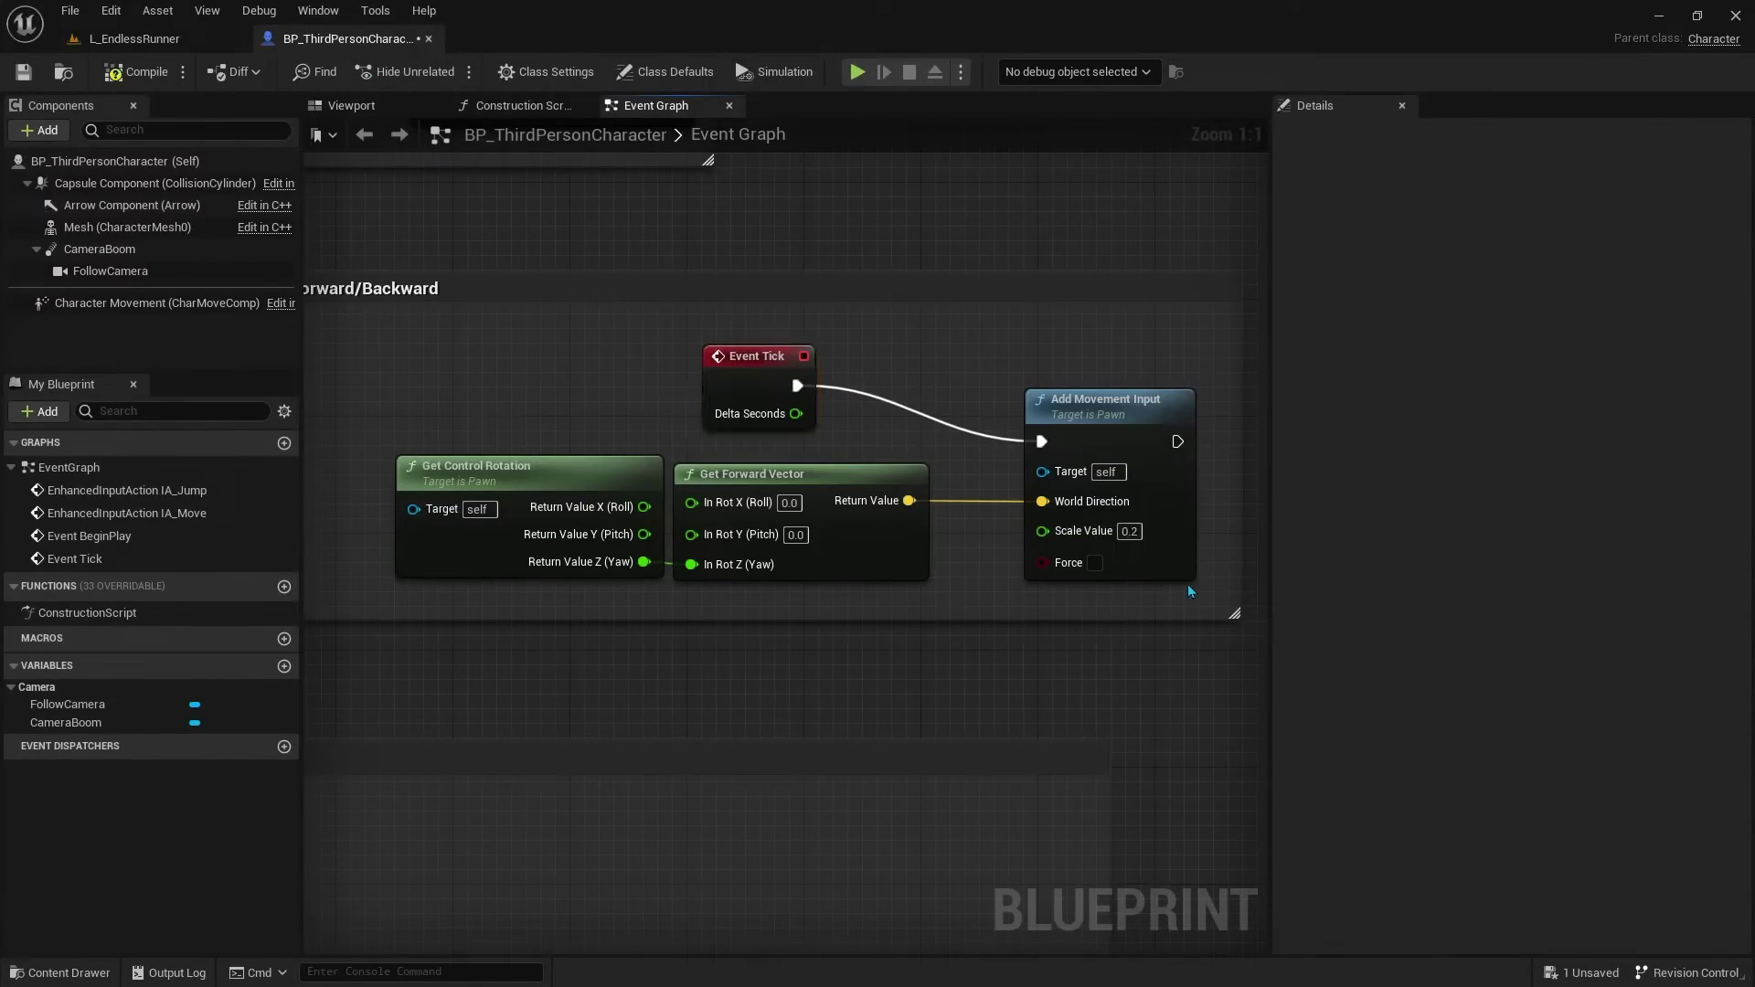
{"action": "left_click", "coordinate": [135, 39]}
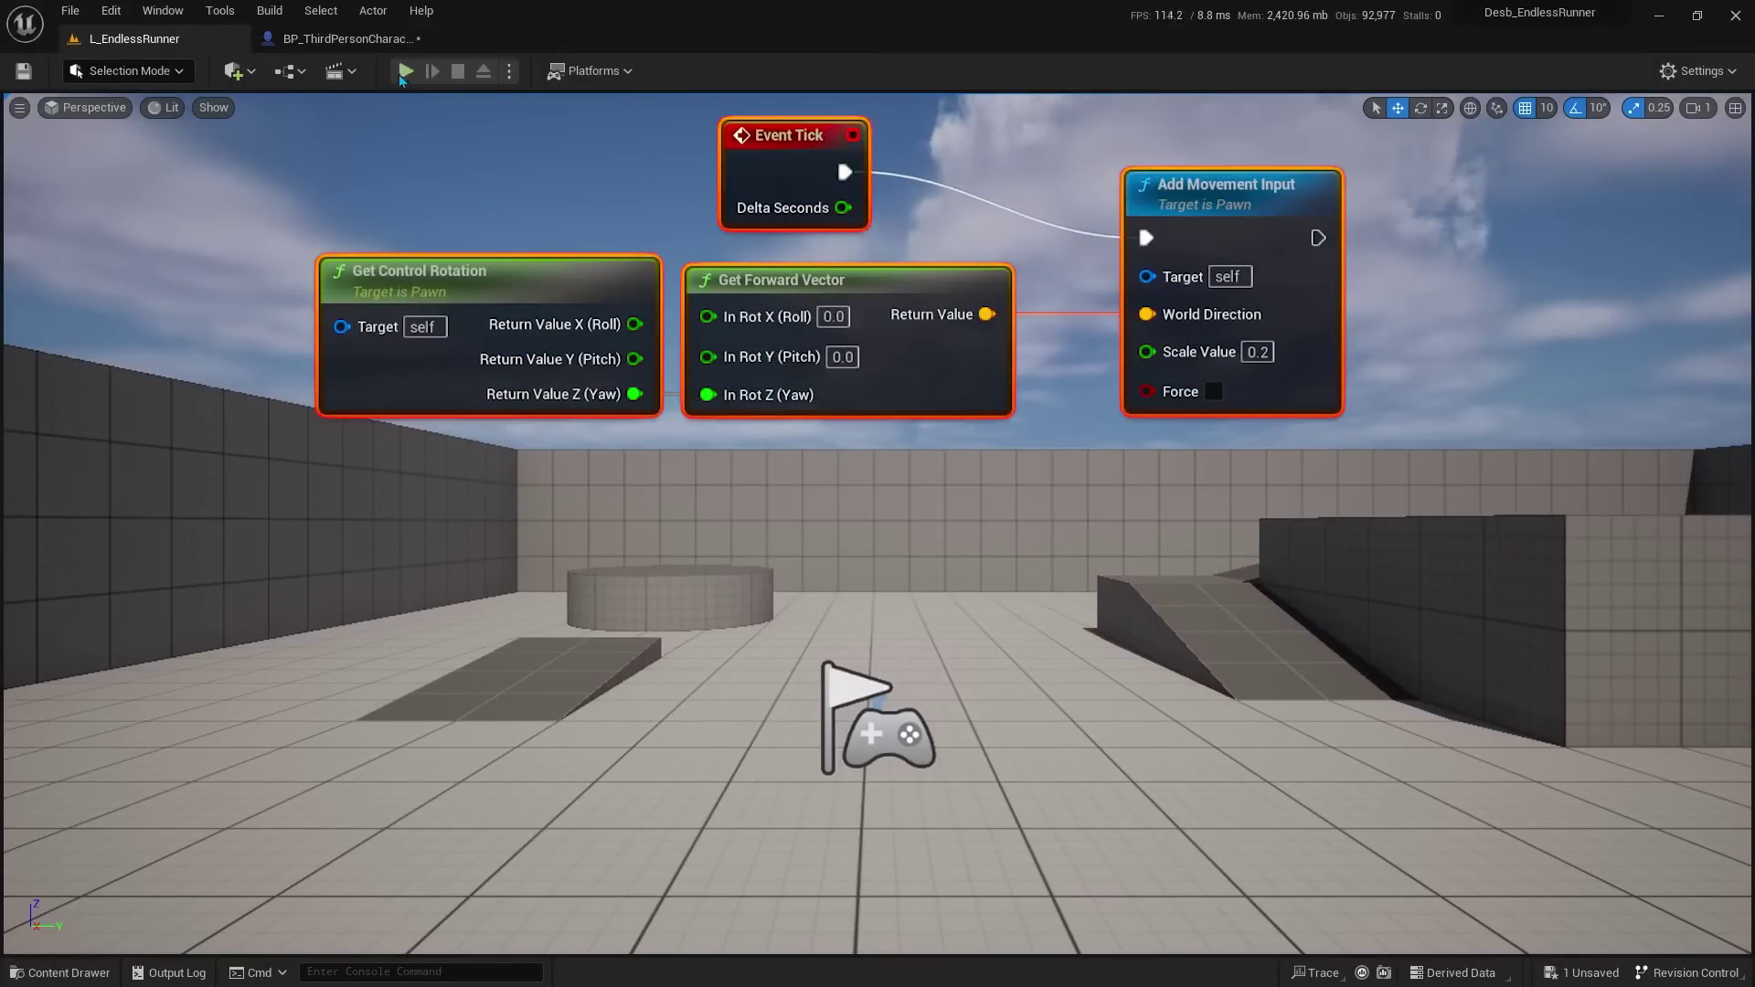
{"action": "left_click", "coordinate": [406, 73]}
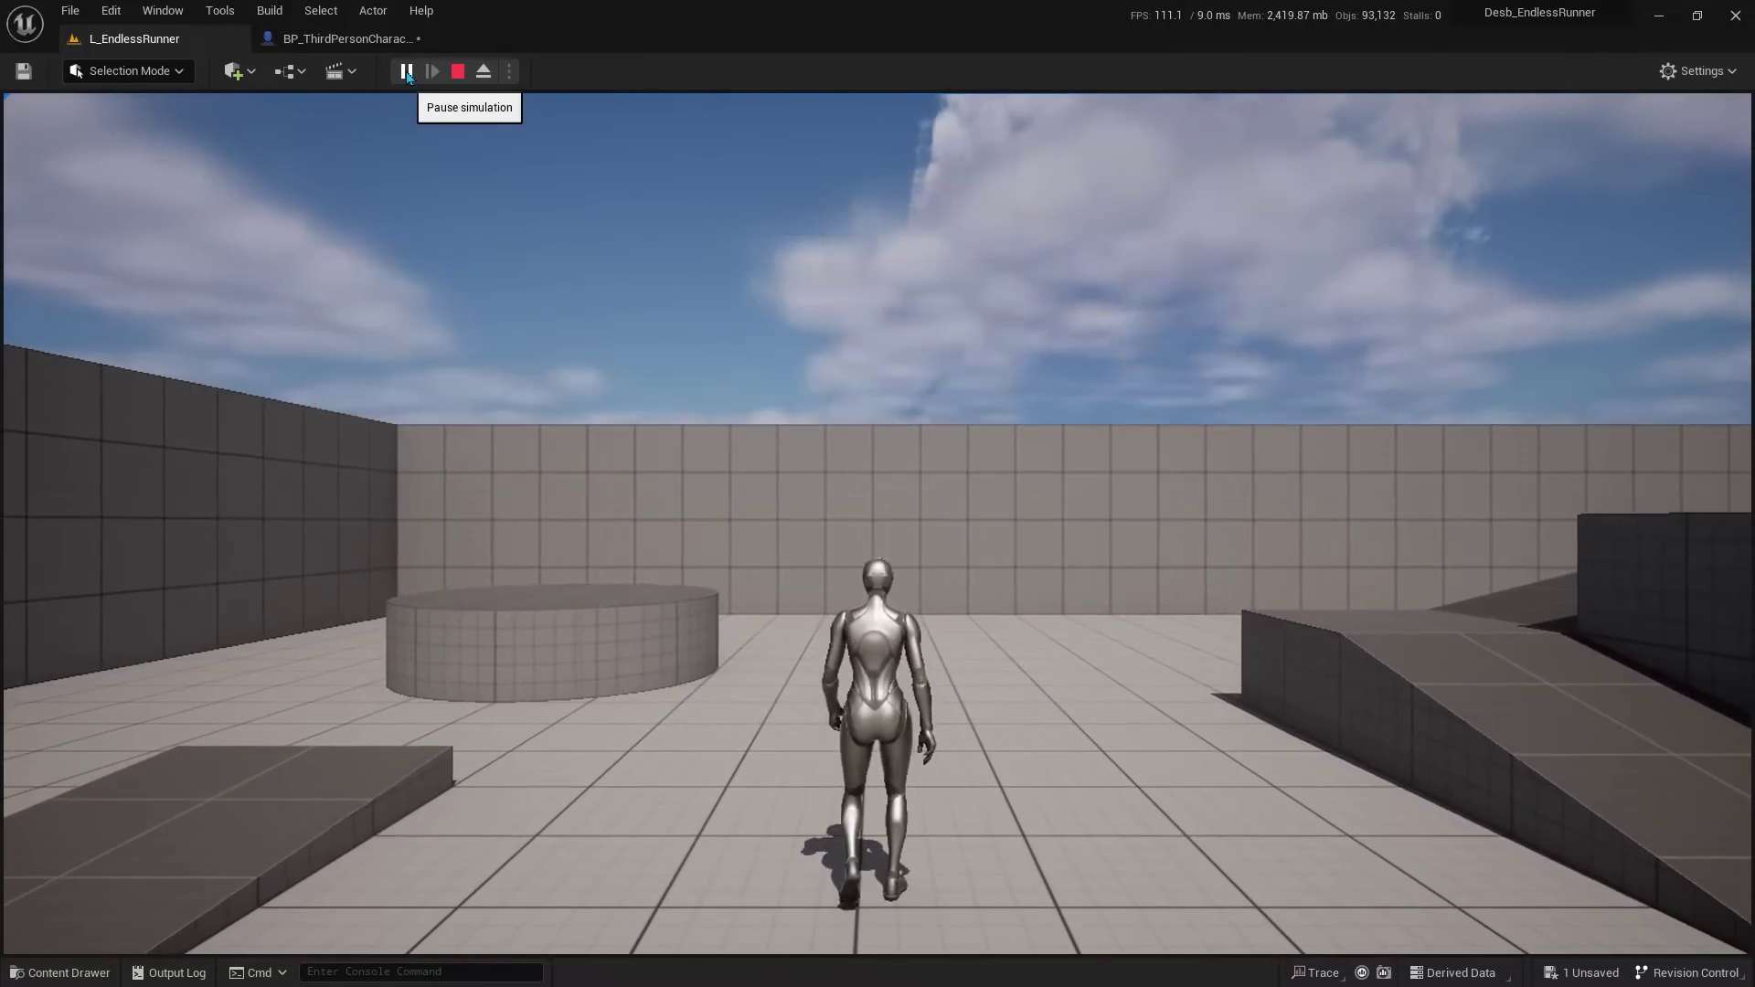
{"action": "key", "text": "Escape"}
{"action": "left_click", "coordinate": [384, 40]}
Step: Compile with Scale Value 1.0 and playtest the character auto-running forward
{"action": "left_click", "coordinate": [1134, 533]}
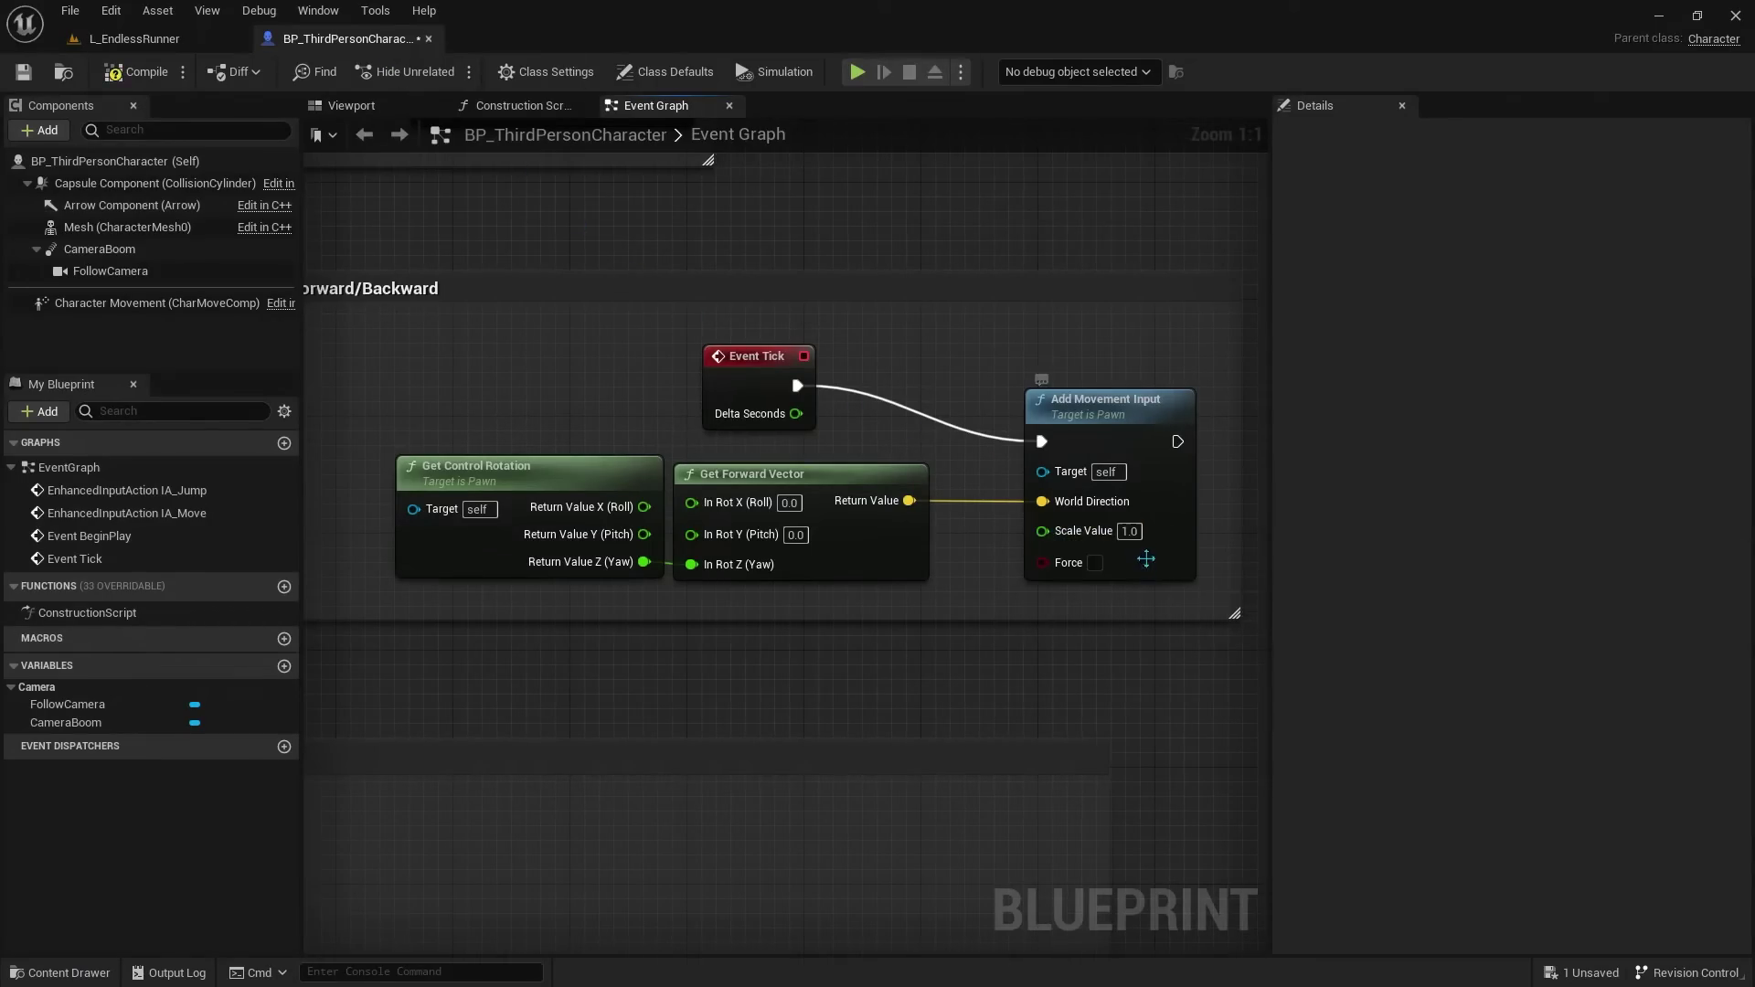
{"action": "left_click", "coordinate": [151, 73]}
{"action": "left_click", "coordinate": [135, 38]}
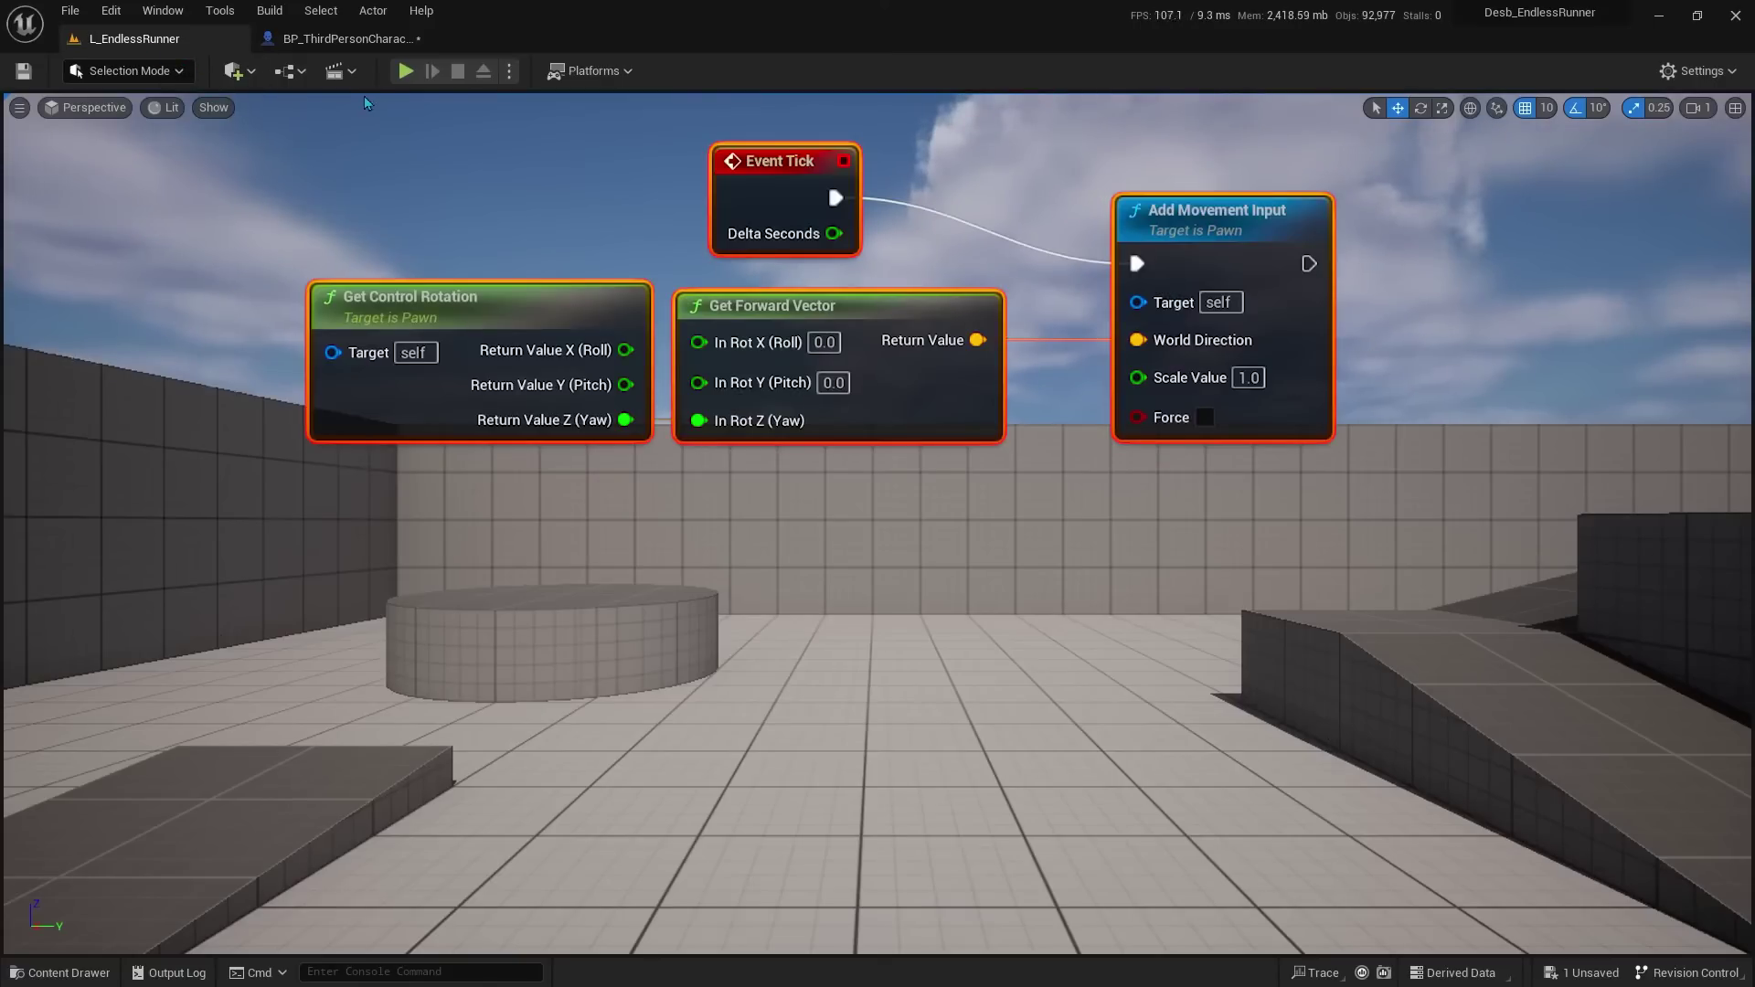
{"action": "left_click", "coordinate": [402, 73]}
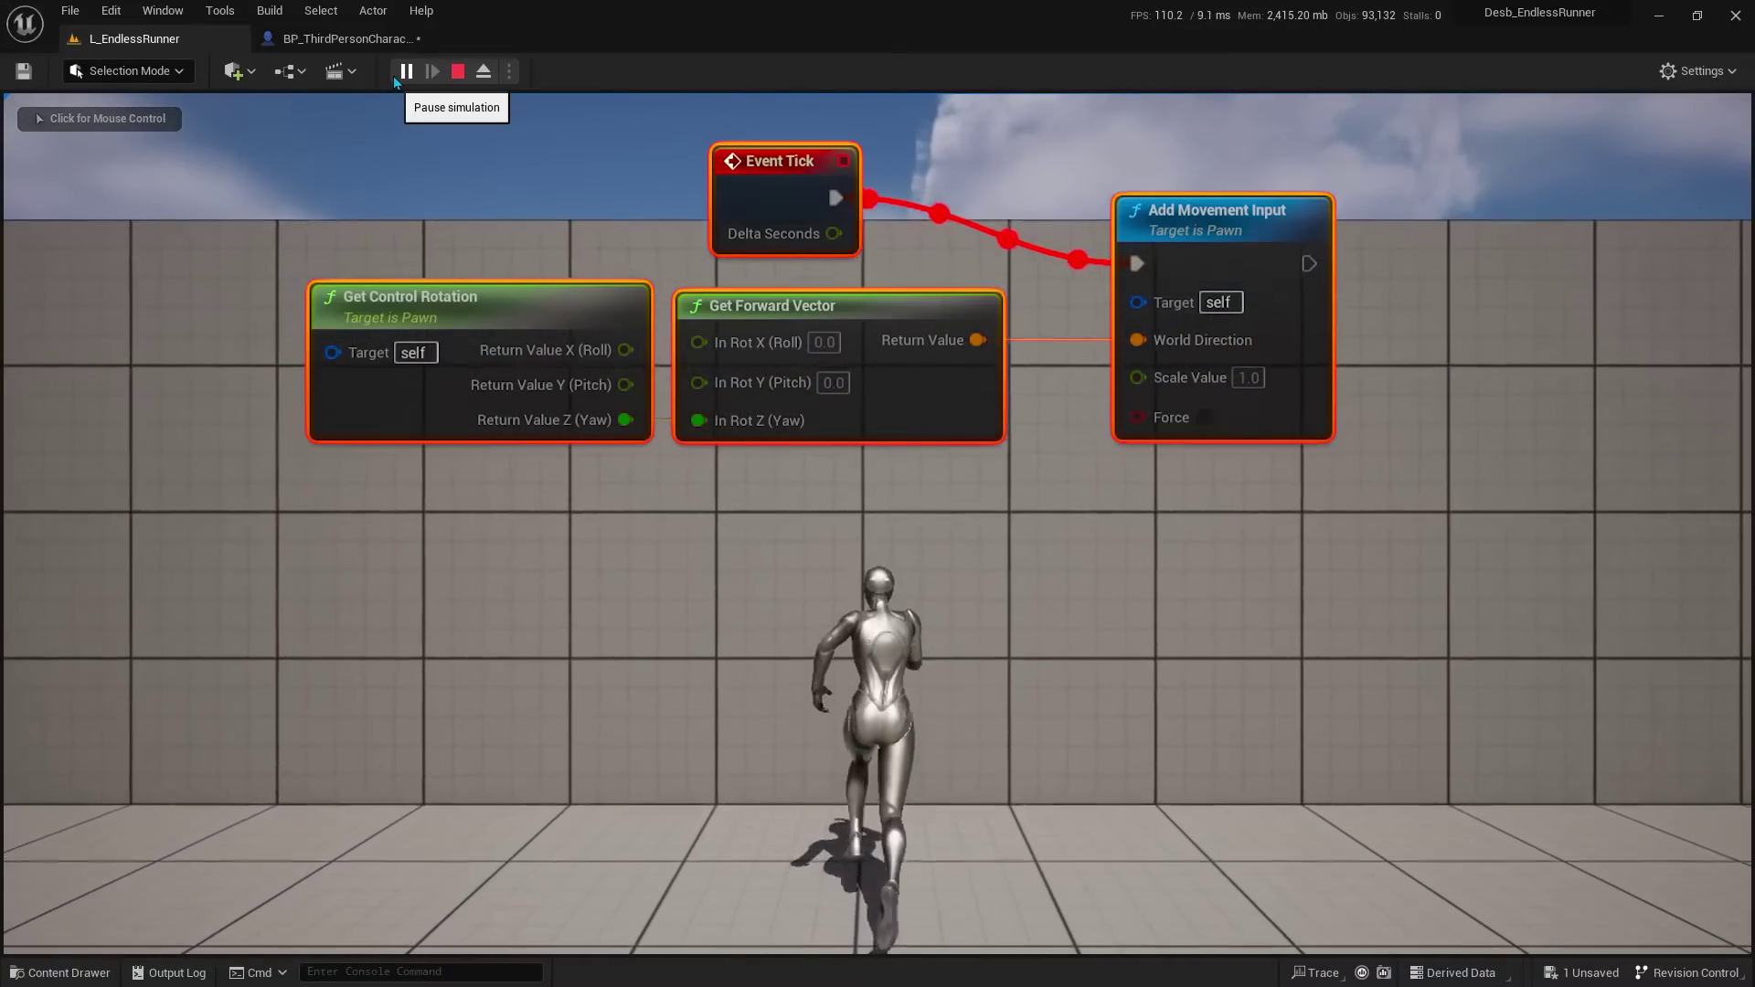
{"action": "key", "text": "Escape"}
{"action": "left_click", "coordinate": [371, 46]}
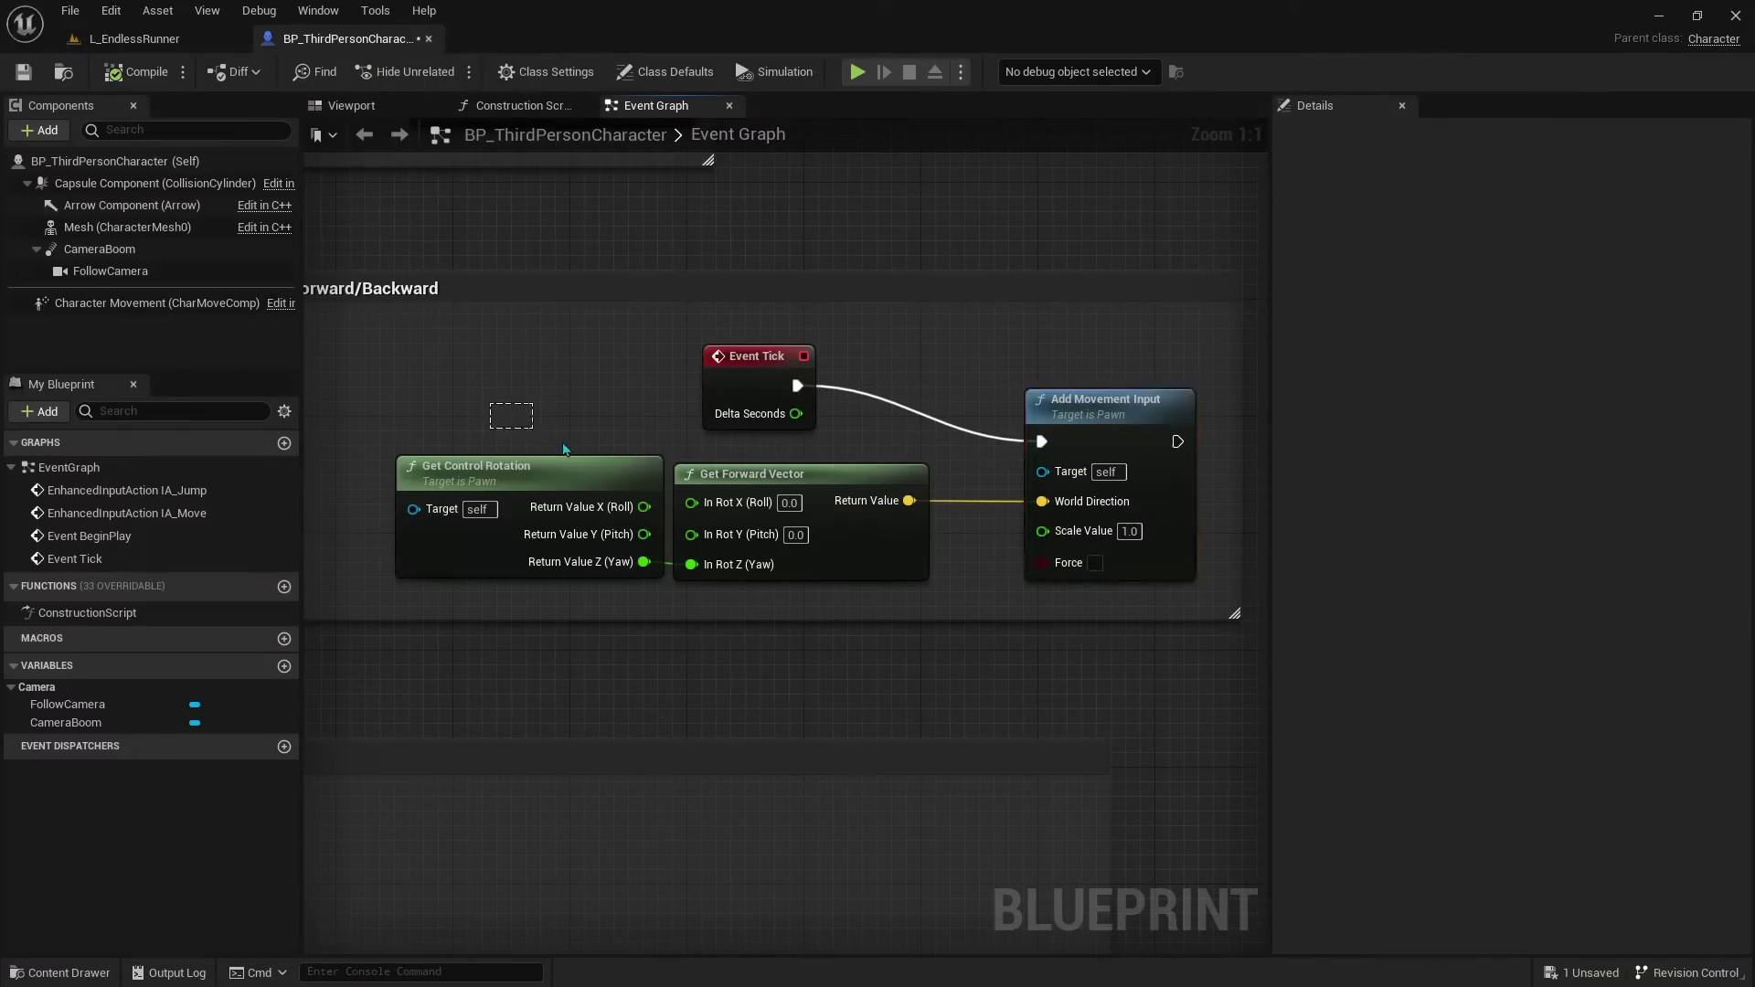
Step: Shift the four auto-run nodes left to tidy them inside their comment
{"action": "left_click_drag", "start_coordinate": [490, 402], "coordinate": [945, 475]}
{"action": "right_click_drag", "start_coordinate": [945, 475], "coordinate": [1061, 486]}
{"action": "left_click_drag", "start_coordinate": [863, 398], "coordinate": [774, 383]}
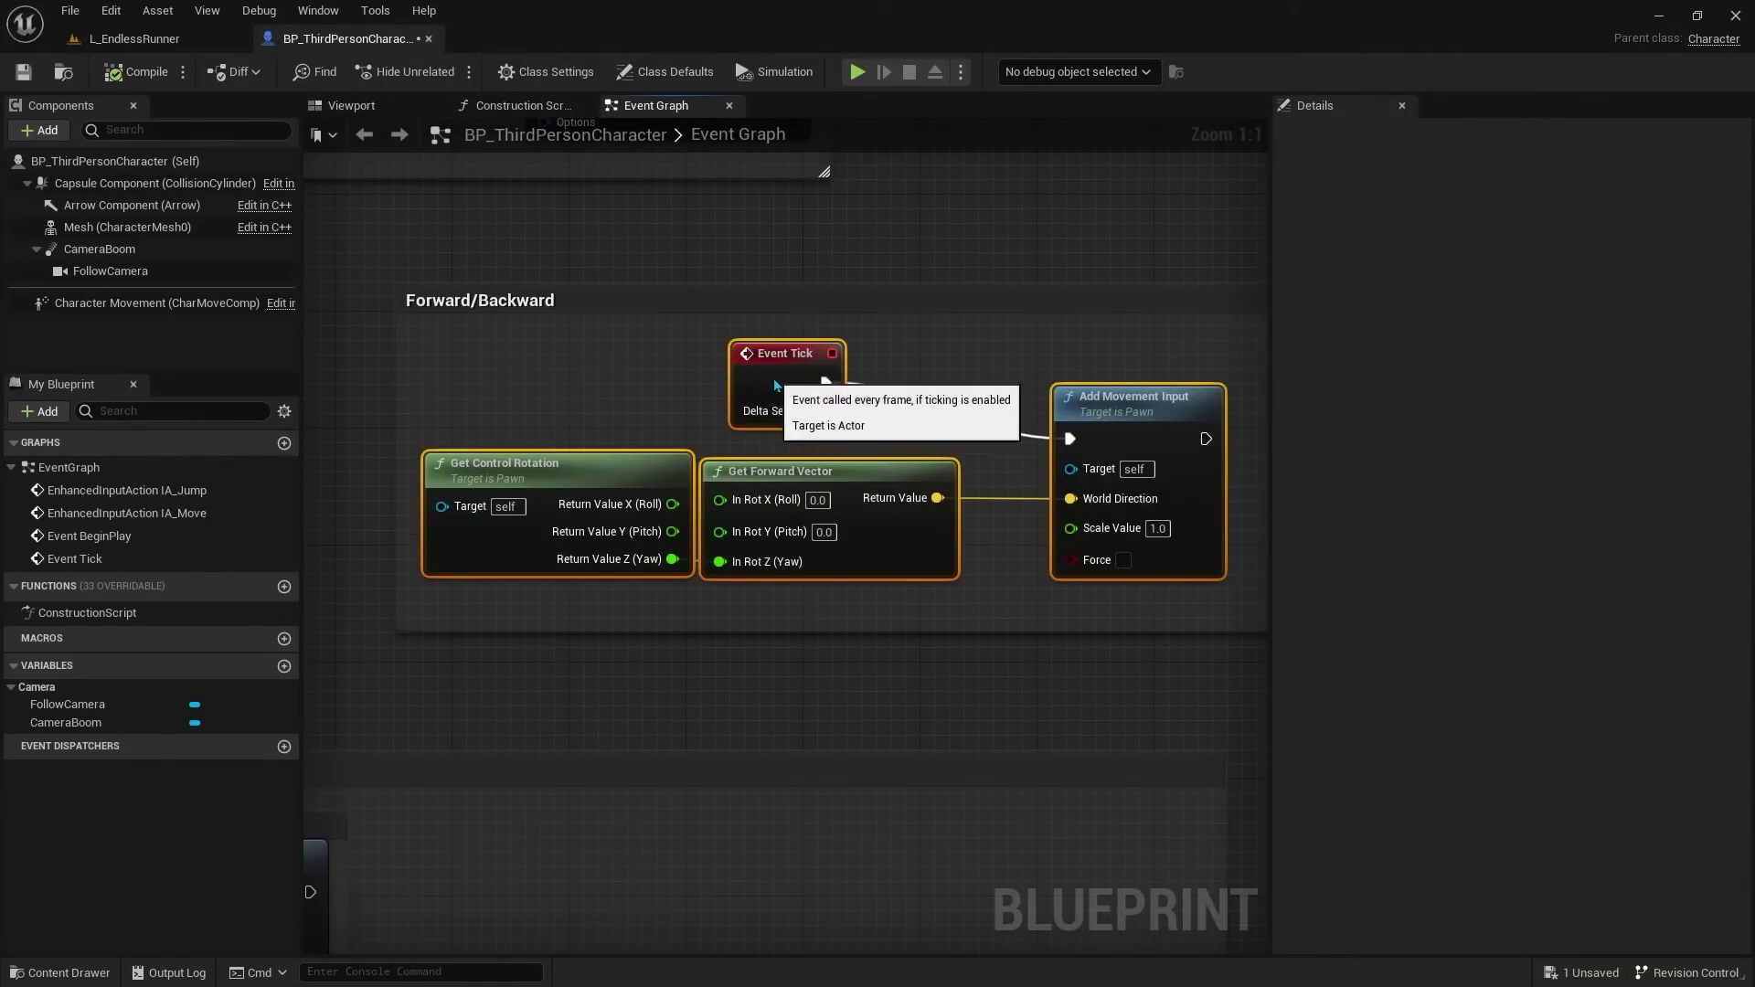
Step: Rename the comment from Forward/Backward to 'Forward' and return to the L_EndlessRunner level
{"action": "double_click", "coordinate": [485, 302]}
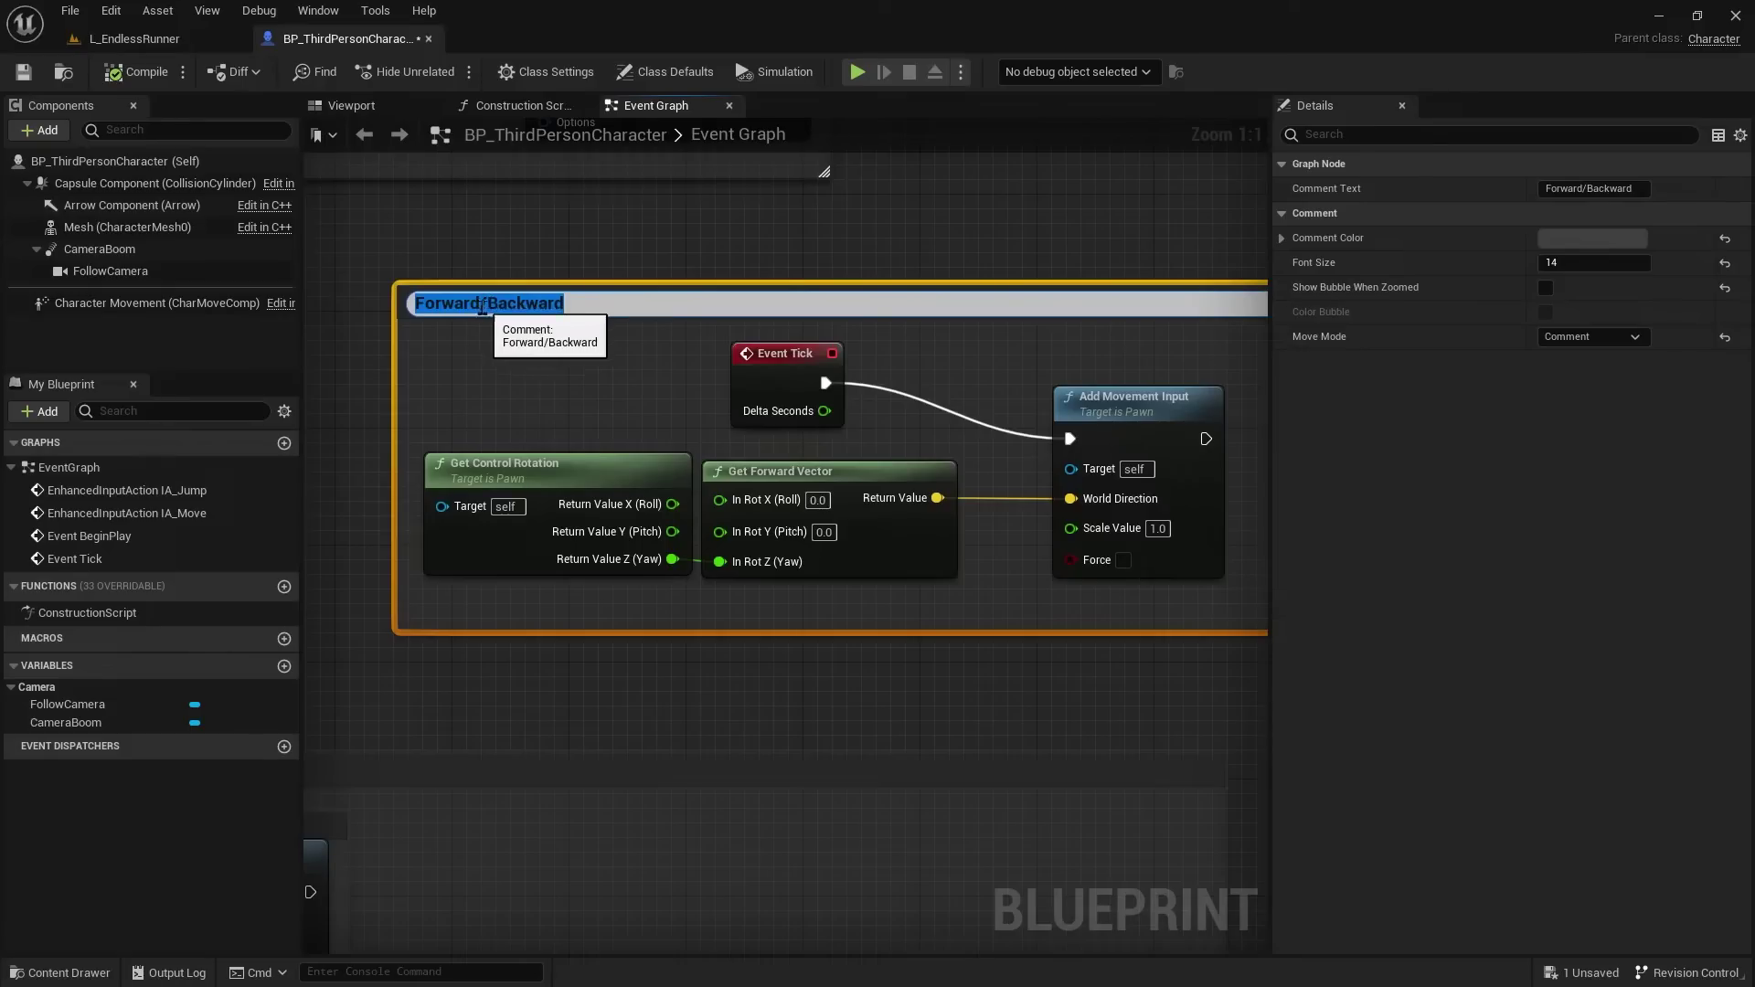
{"action": "left_click_drag", "start_coordinate": [482, 308], "coordinate": [614, 333]}
{"action": "key", "text": "Return"}
{"action": "scroll", "coordinate": [630, 370], "scroll_direction": "down", "scroll_amount": 1}
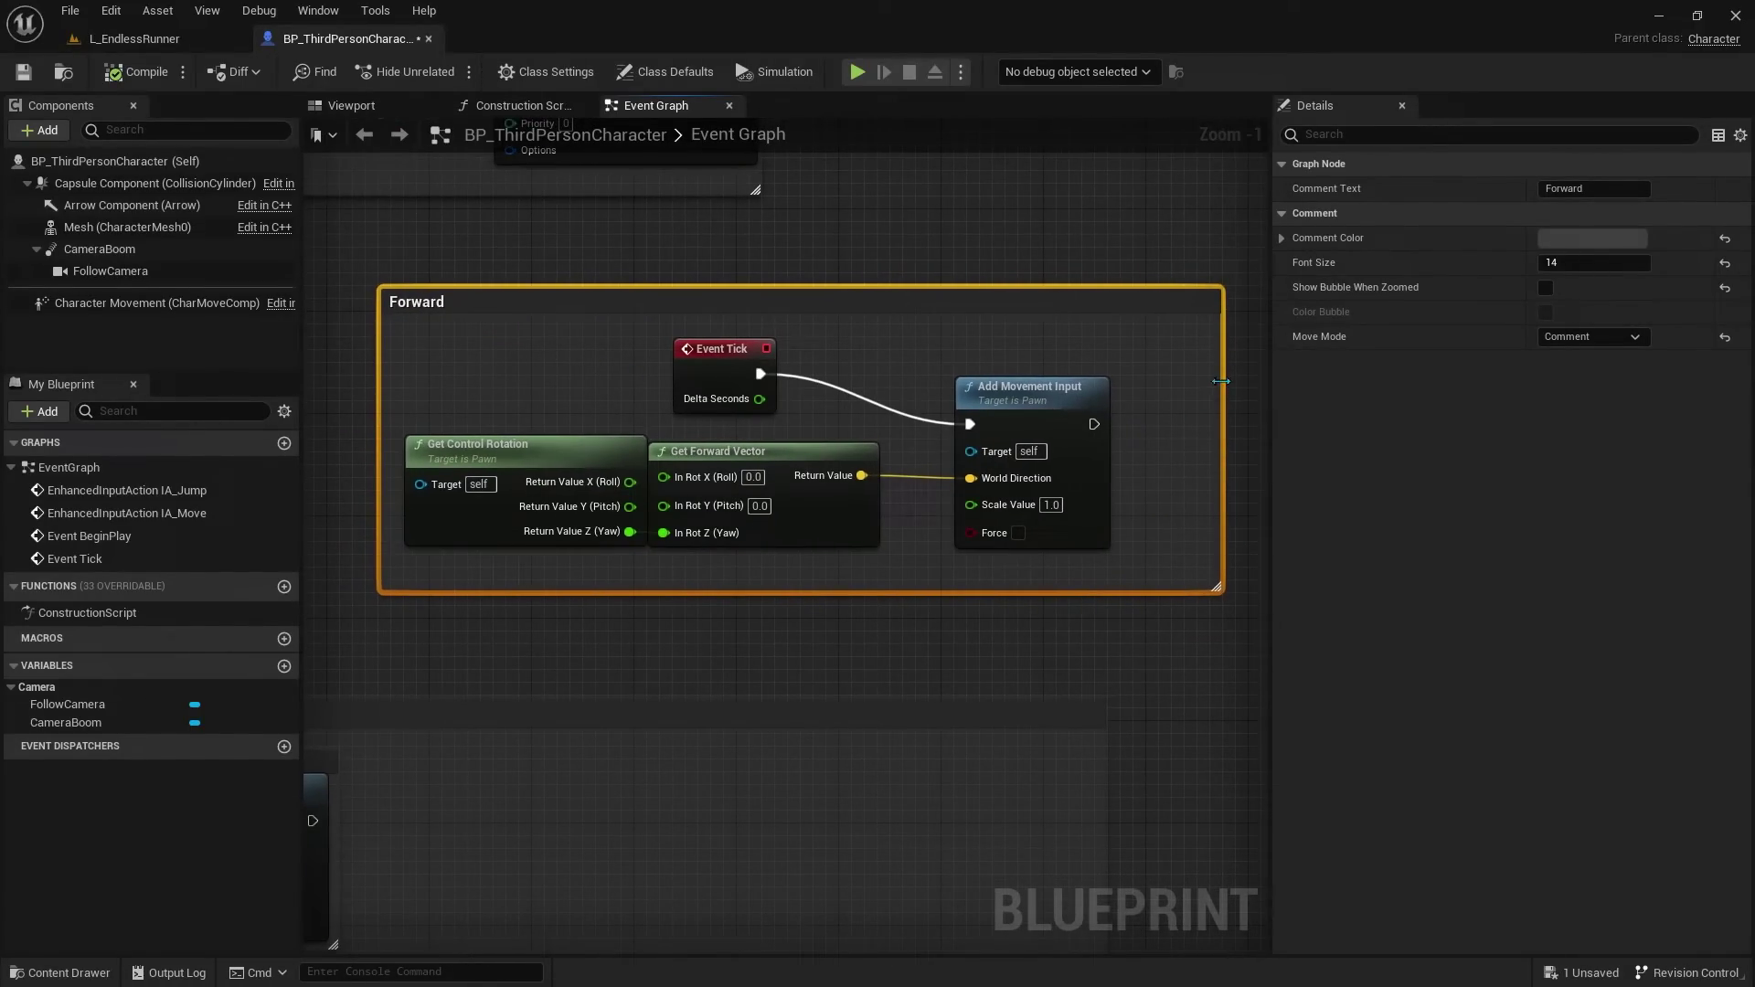
{"action": "left_click", "coordinate": [1112, 351]}
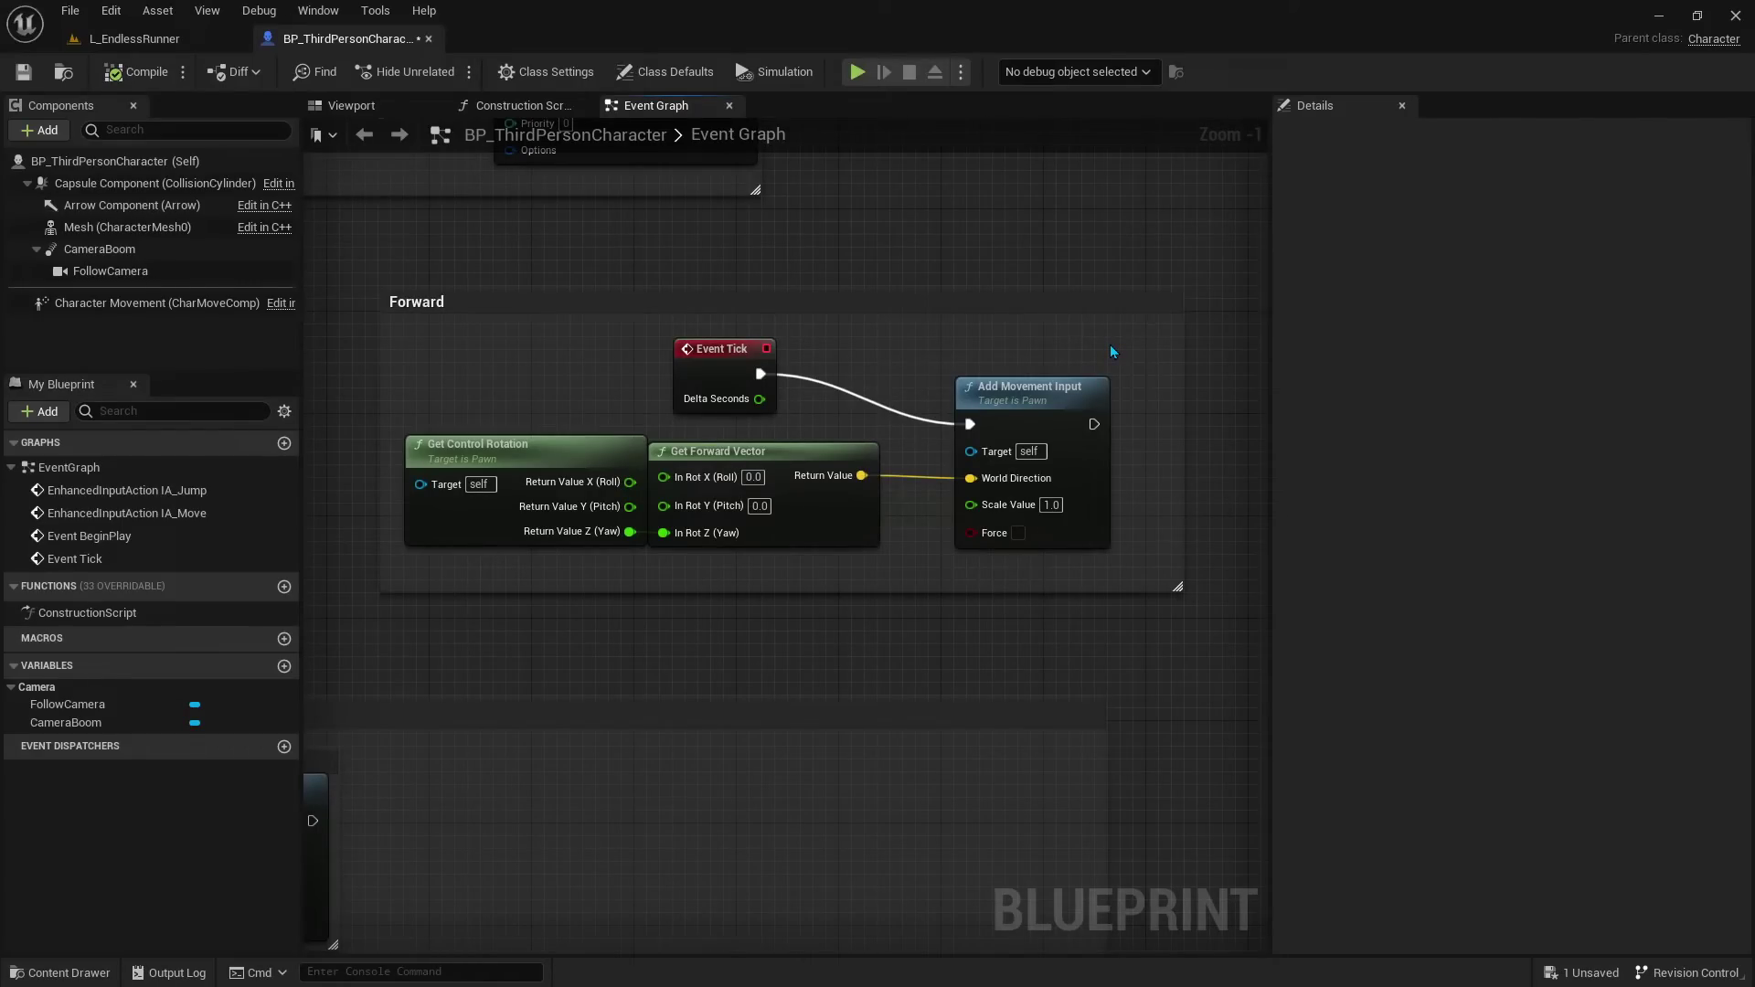
{"action": "left_click", "coordinate": [164, 39]}
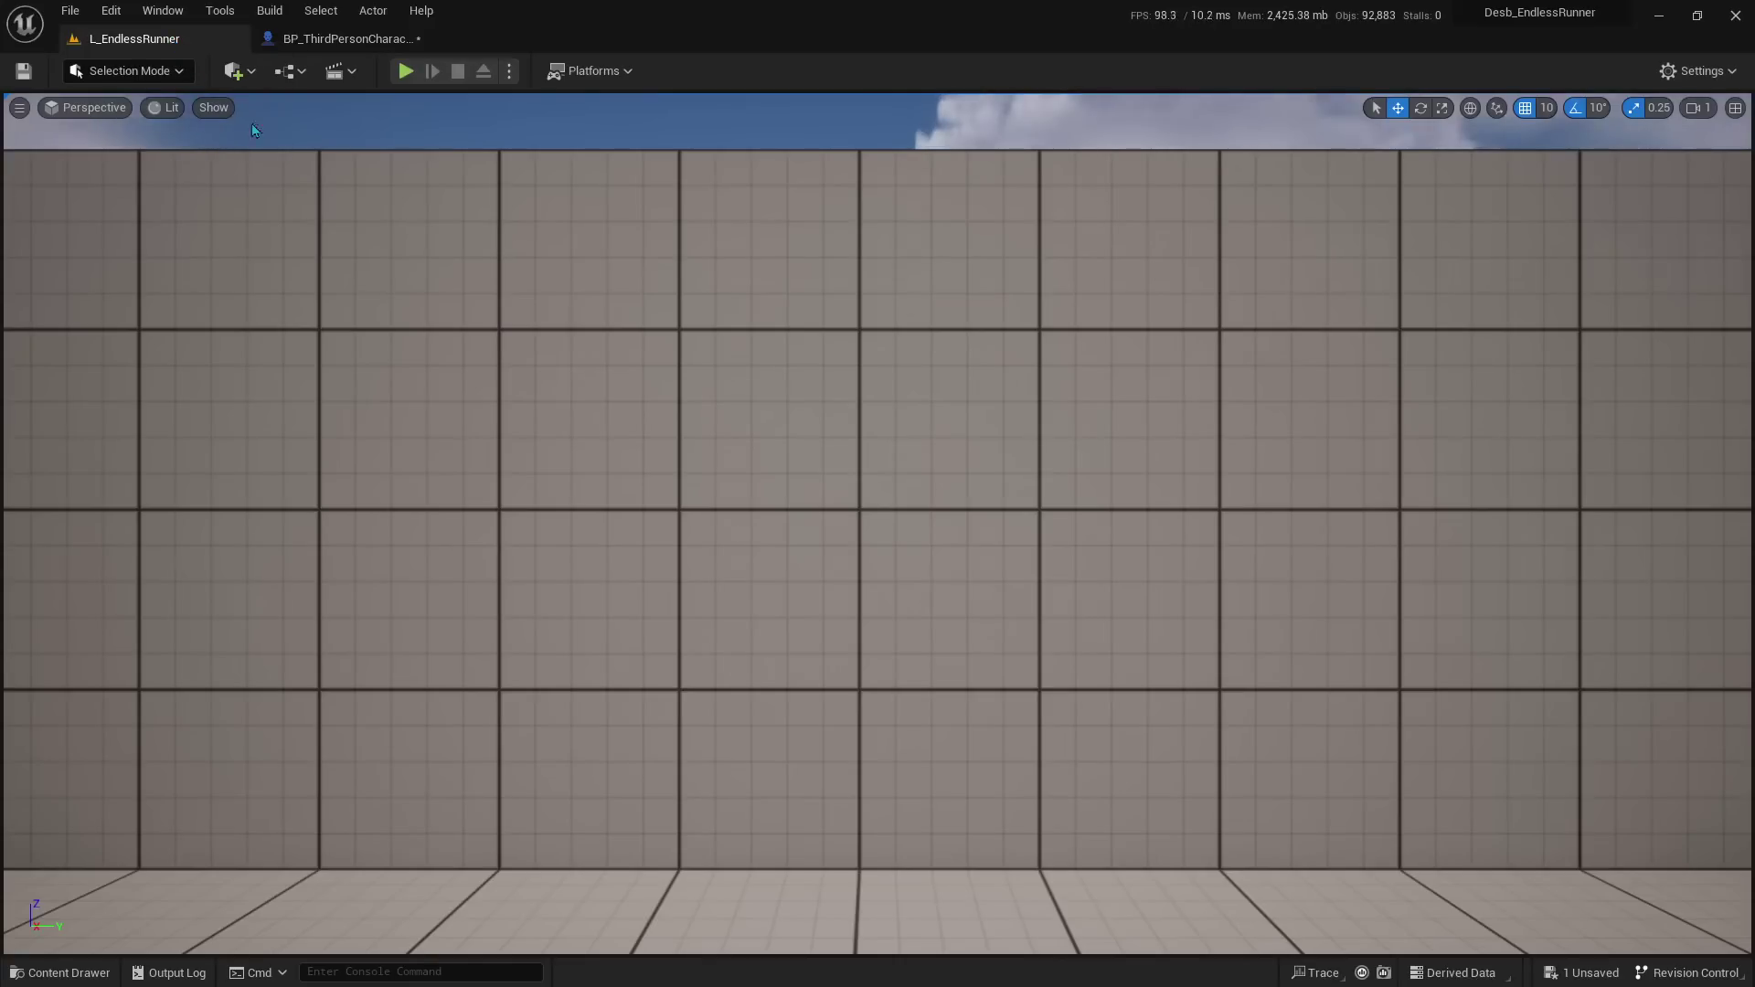
Step: Play L_EndlessRunner to watch the mannequin auto-run toward the back wall
{"action": "left_click", "coordinate": [407, 81]}
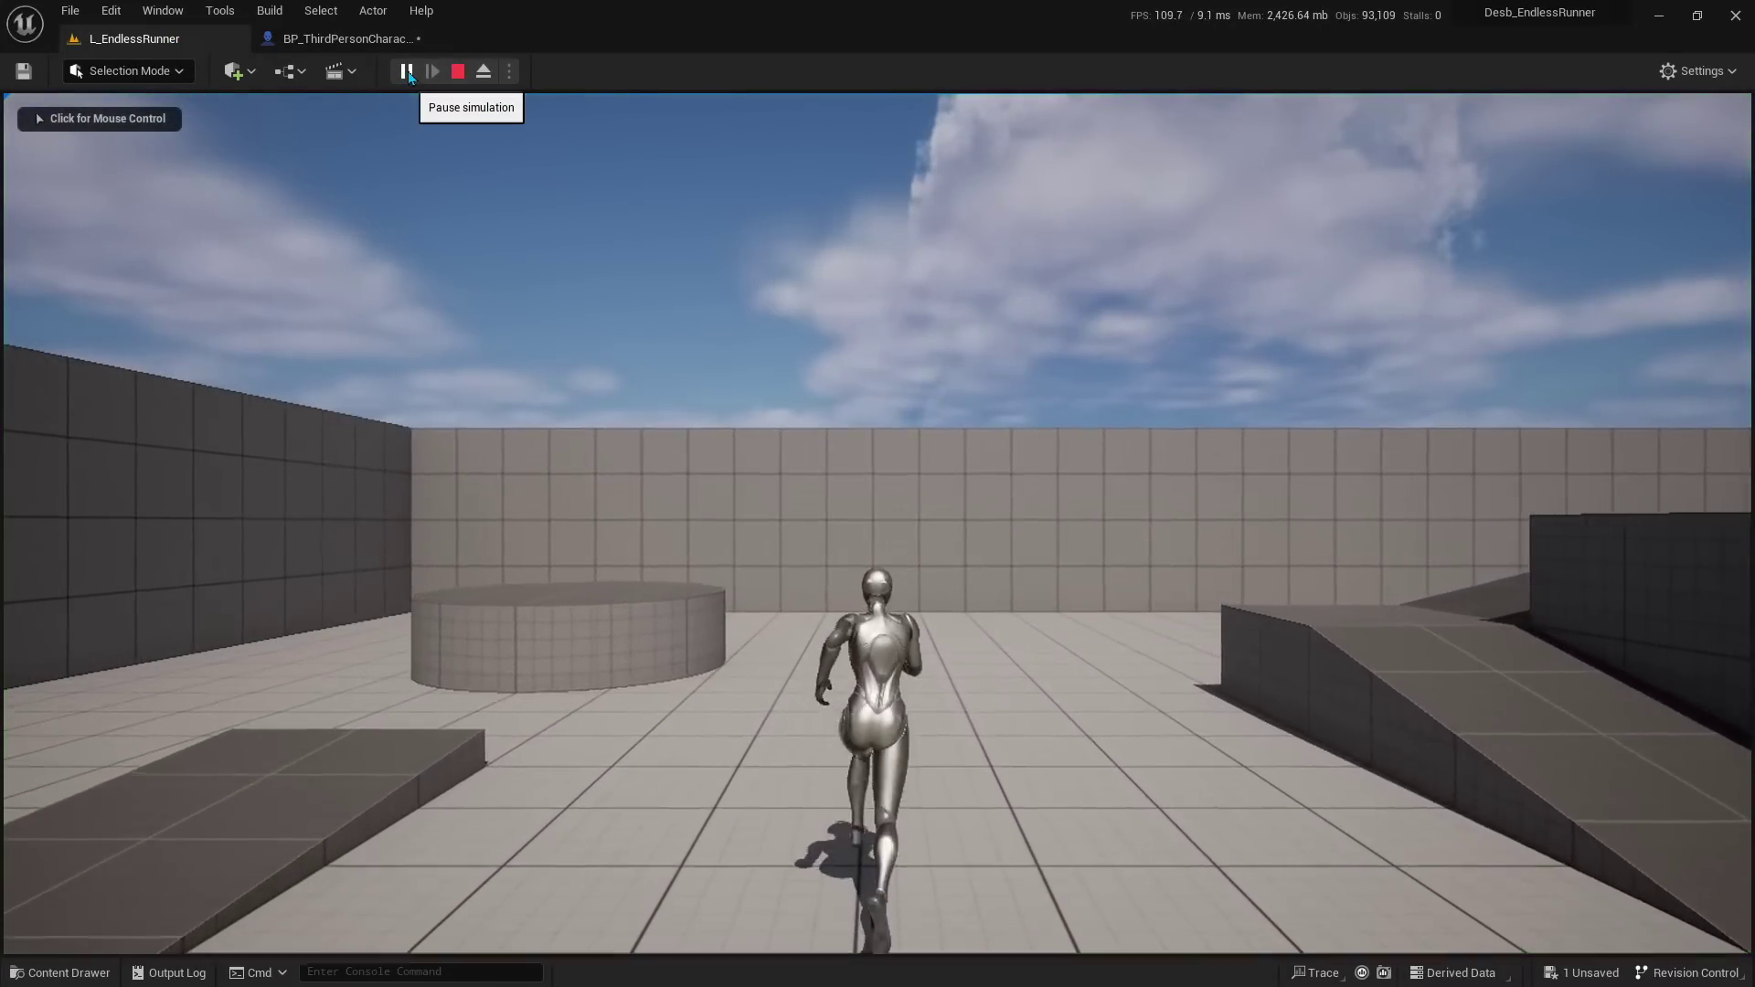